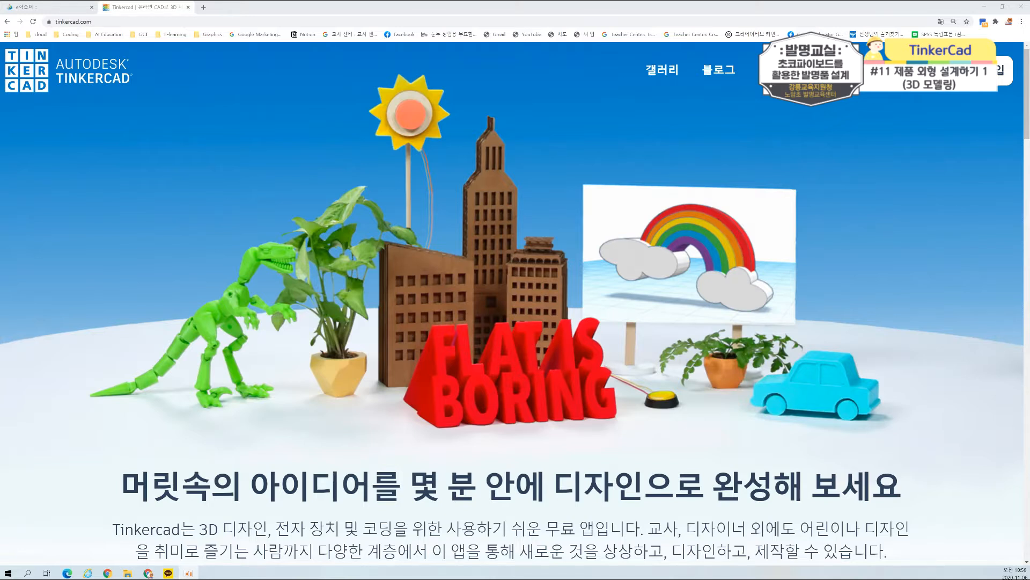
# Step: Switch to the e학습터 page, open its Tinkercad class link, and choose to join the class by nickname
pyautogui.click(59, 7)
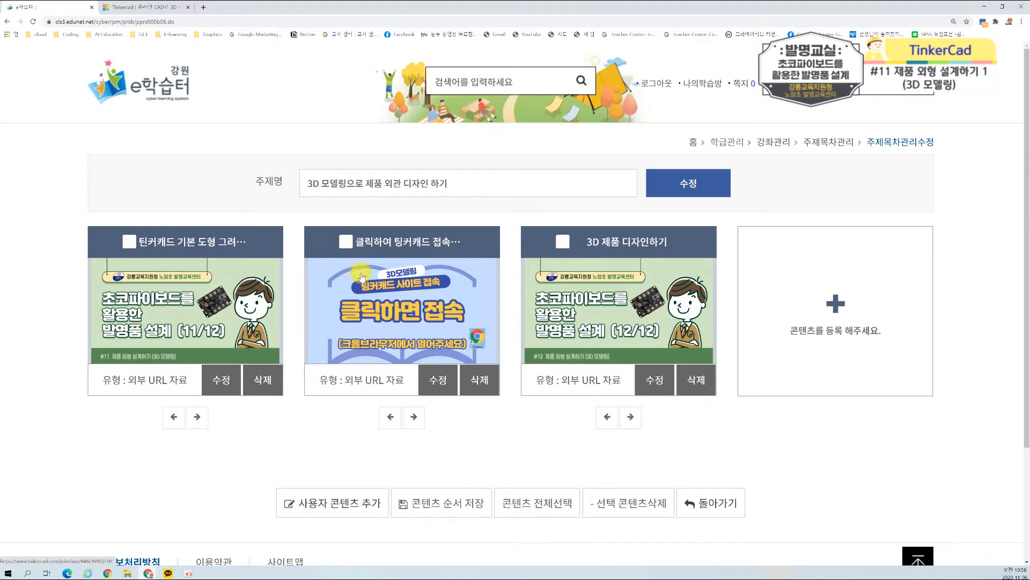
pyautogui.click(396, 320)
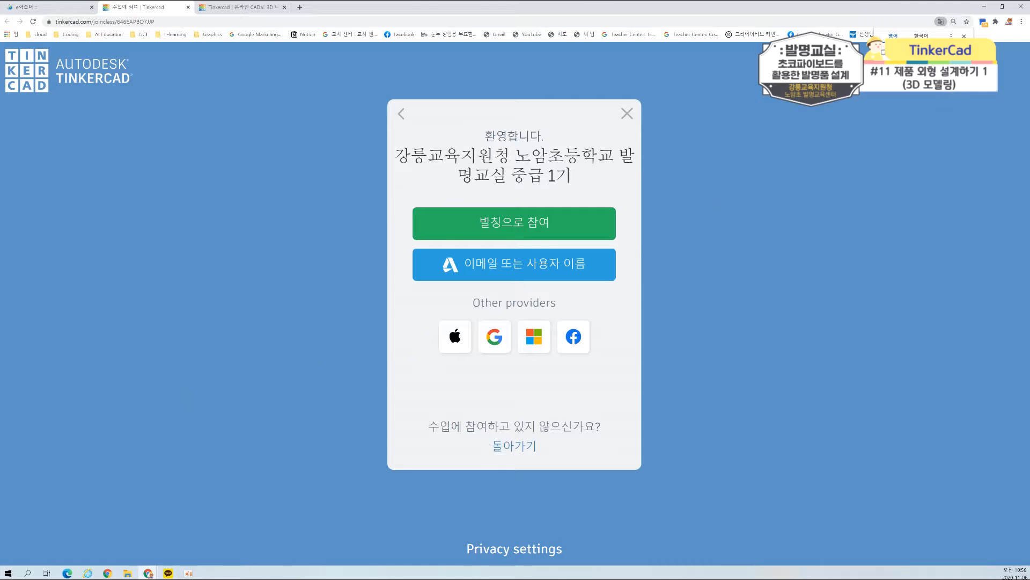
pyautogui.click(963, 35)
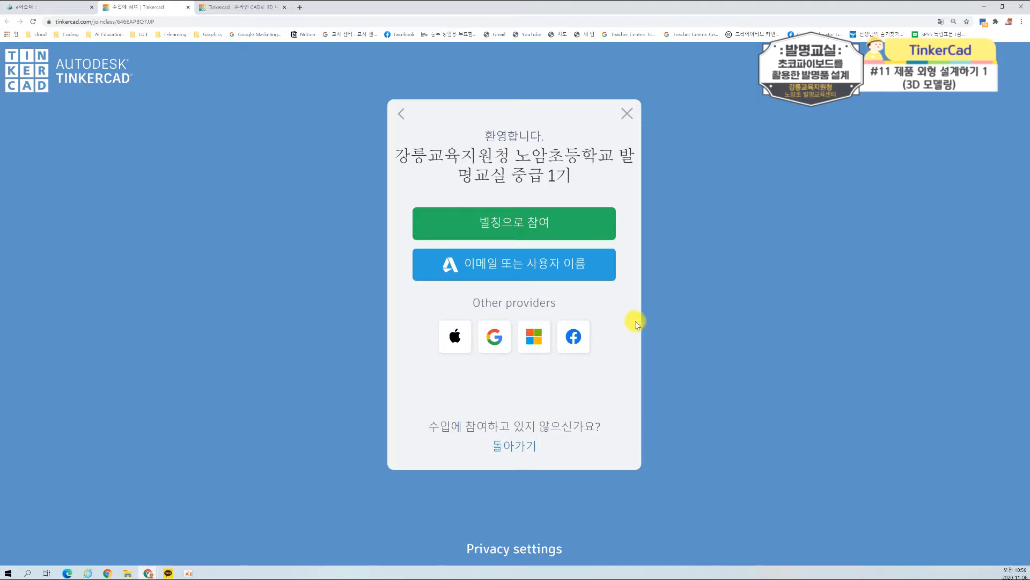
pyautogui.click(518, 224)
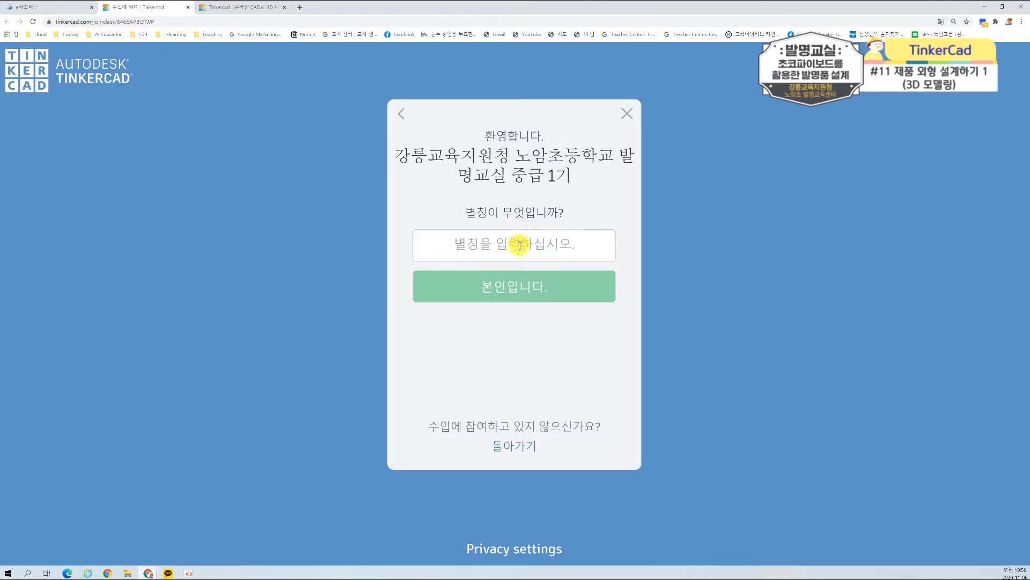
pyautogui.click(519, 246)
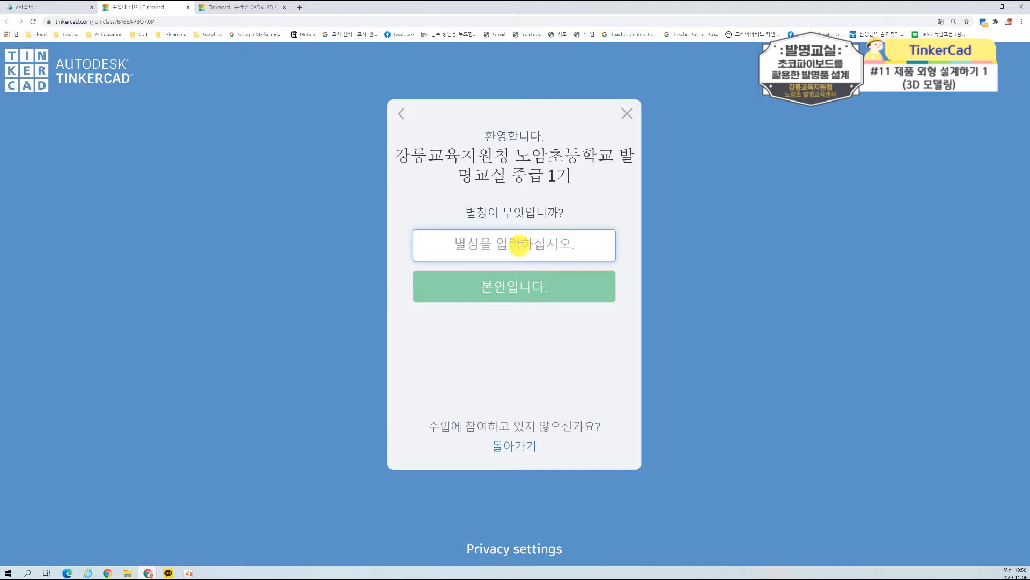
pyautogui.write('ㄱㅠㅈ')
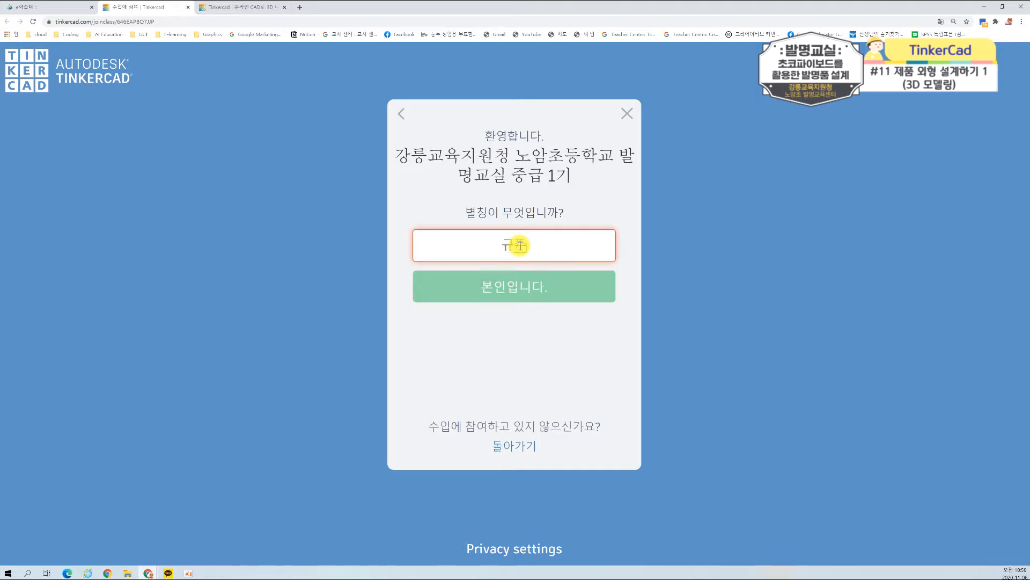
pyautogui.write('ㅜㅆㅐㅁ')
pyautogui.press('BackSpace')
pyautogui.press('BackSpace')
pyautogui.press('BackSpace')
pyautogui.write('쌤')
pyautogui.press('Return')
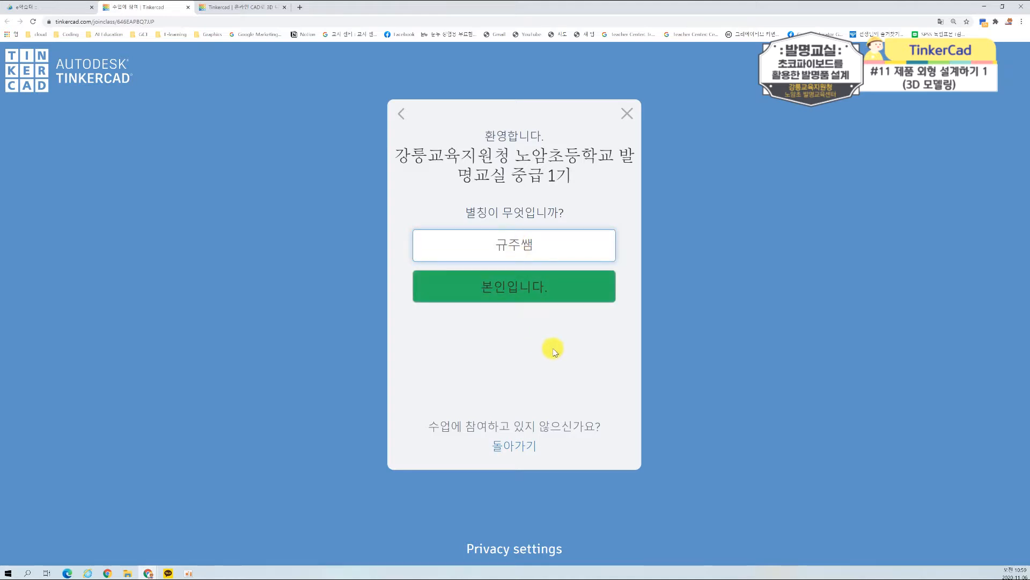
pyautogui.moveTo(534, 244); pyautogui.dragTo(489, 248)
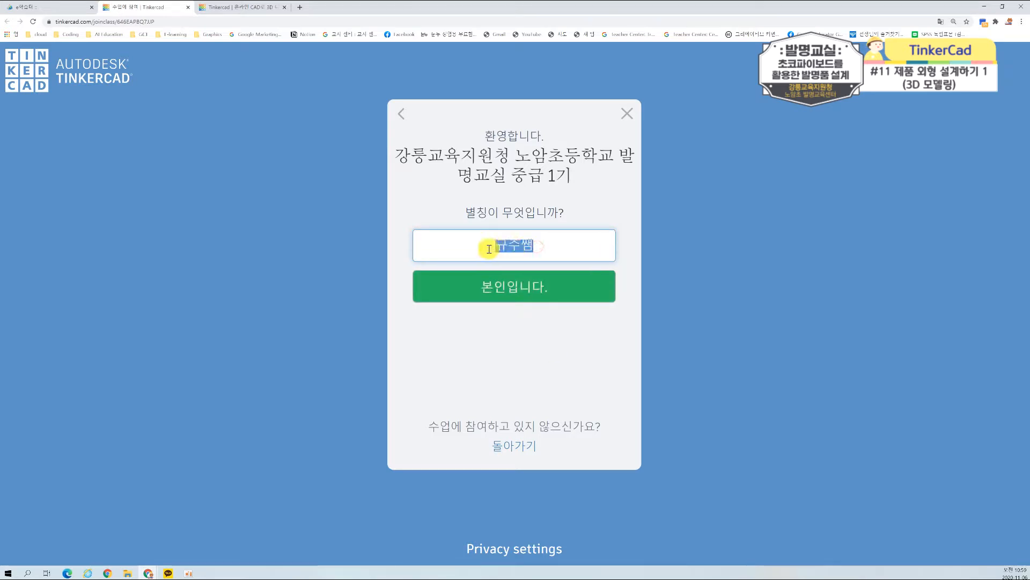
pyautogui.press('BackSpace')
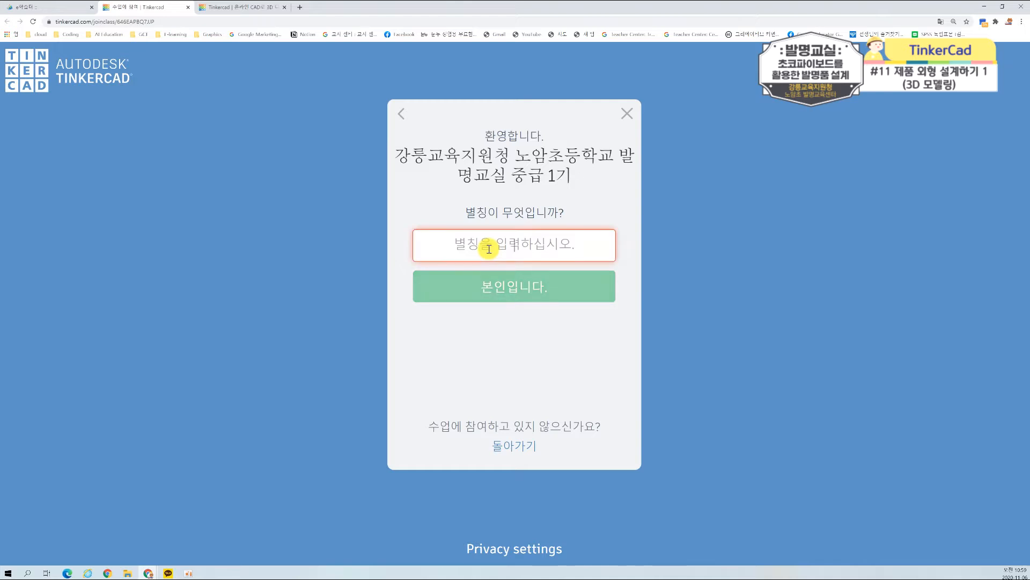
# Step: Try to join the class with a different, repeated-syllable nickname
pyautogui.write('규')
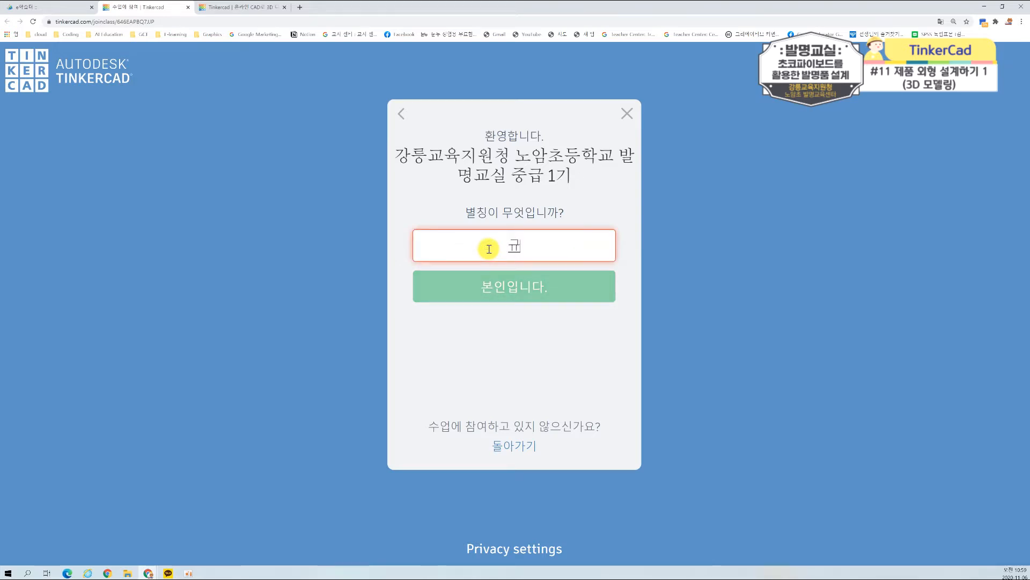
pyautogui.write('주규주')
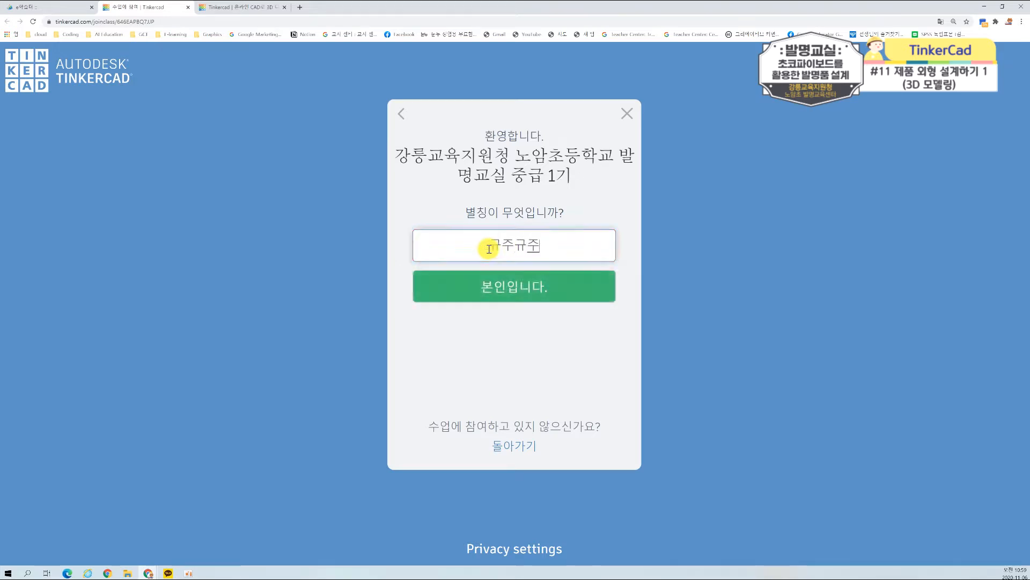
pyautogui.click(505, 284)
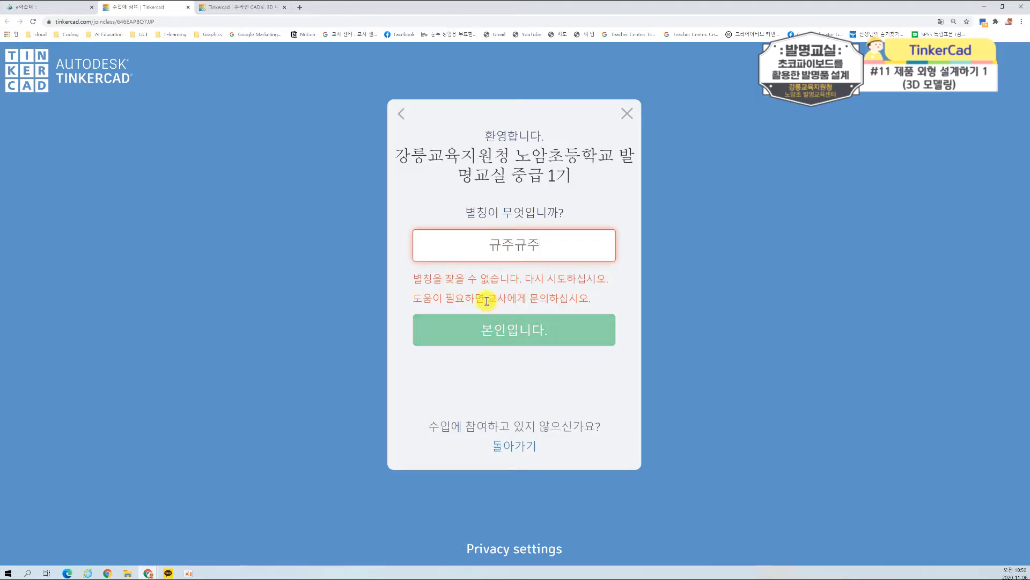
# Step: Replace the rejected entry with the student's registered nickname, correct its last syllable, and sign in to the class
pyautogui.click(558, 238)
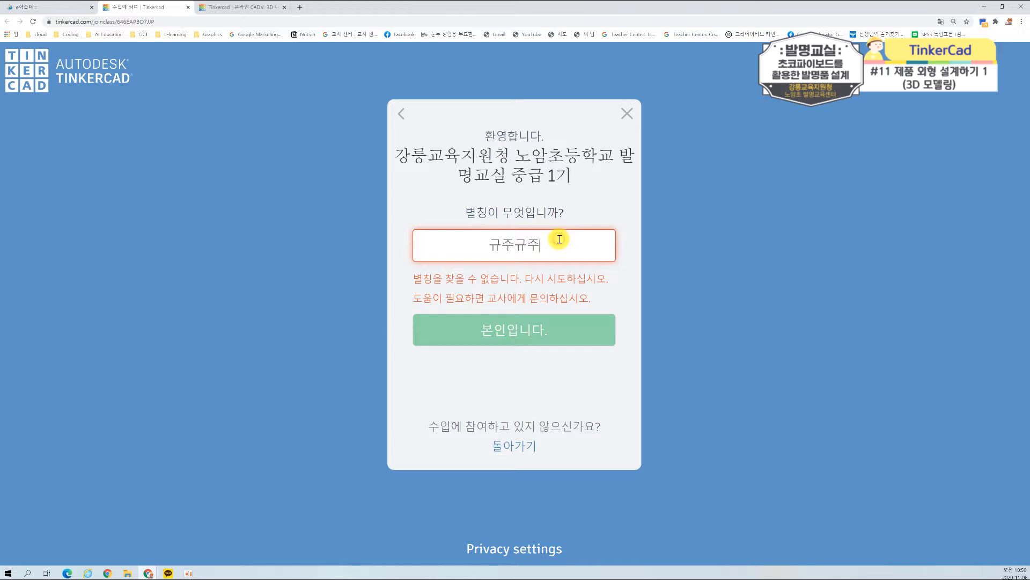
pyautogui.press('BackSpace')
pyautogui.press('BackSpace')
pyautogui.press('BackSpace')
pyautogui.press('BackSpace')
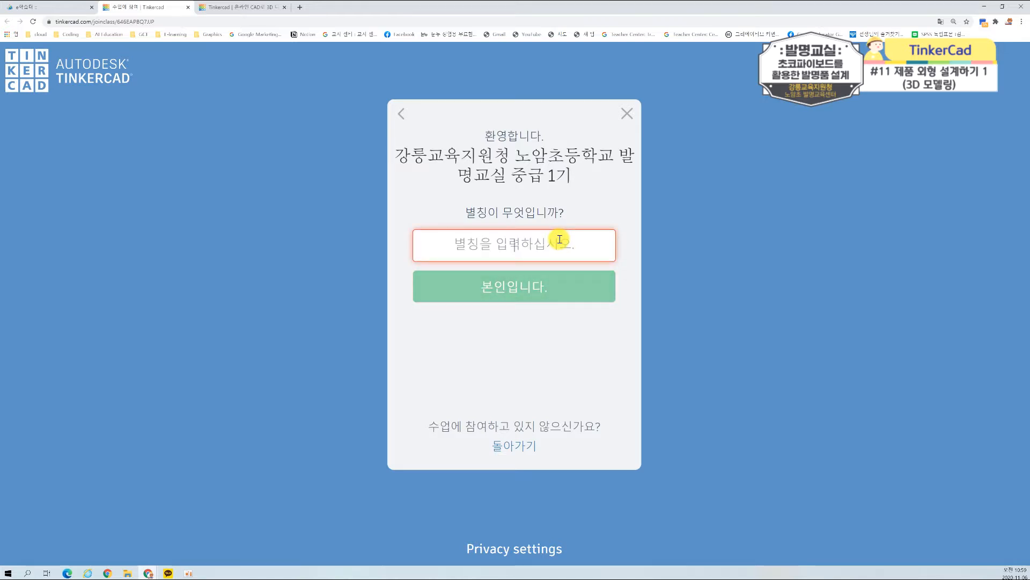
pyautogui.write('규주쌤')
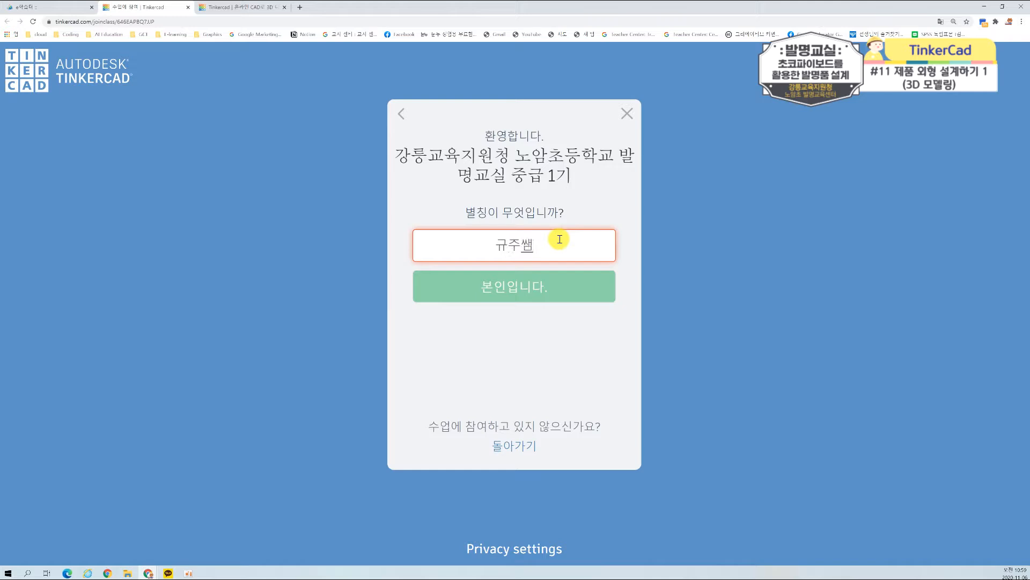
pyautogui.click(553, 289)
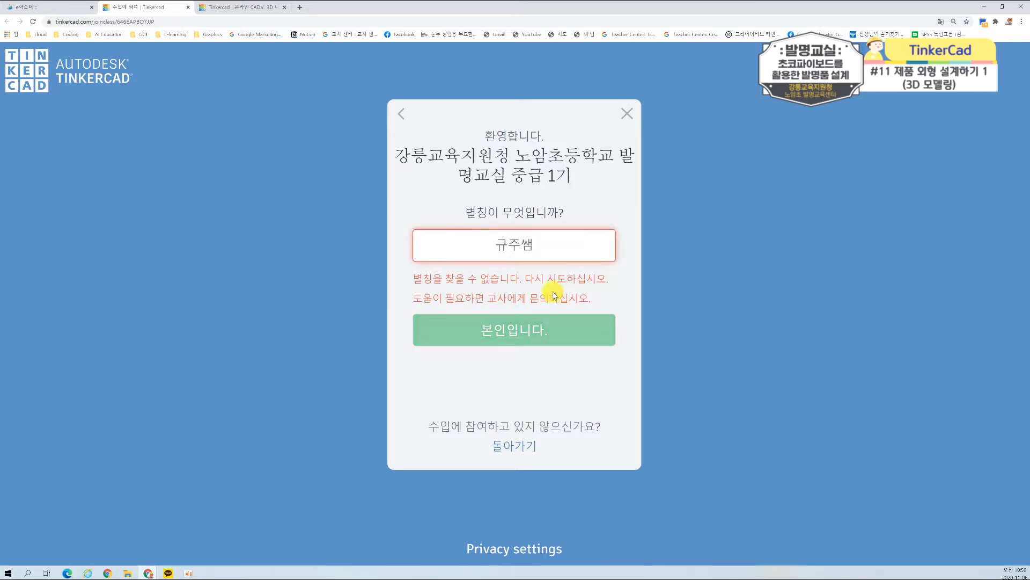
pyautogui.press('BackSpace')
pyautogui.write('샘')
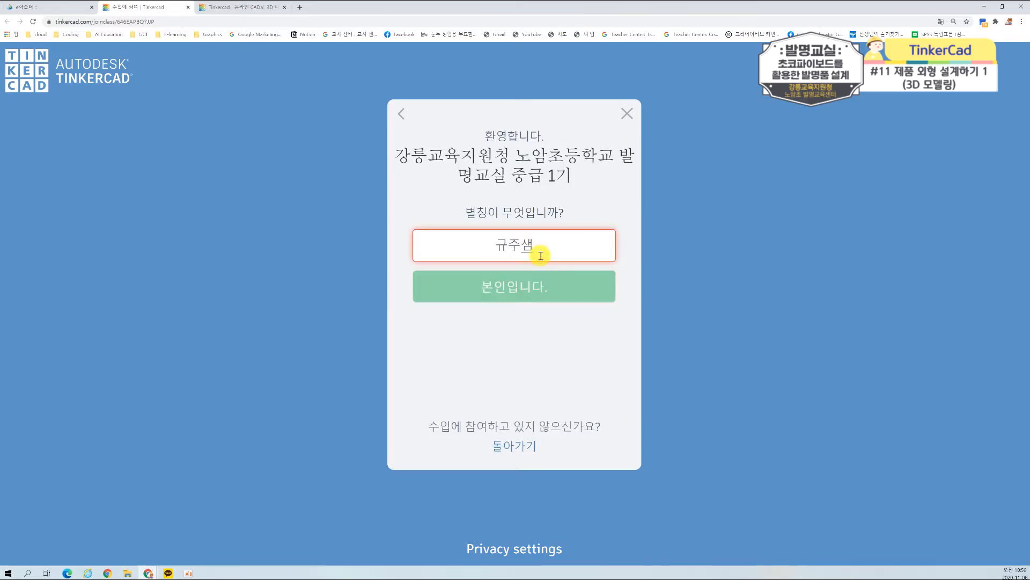
pyautogui.click(524, 289)
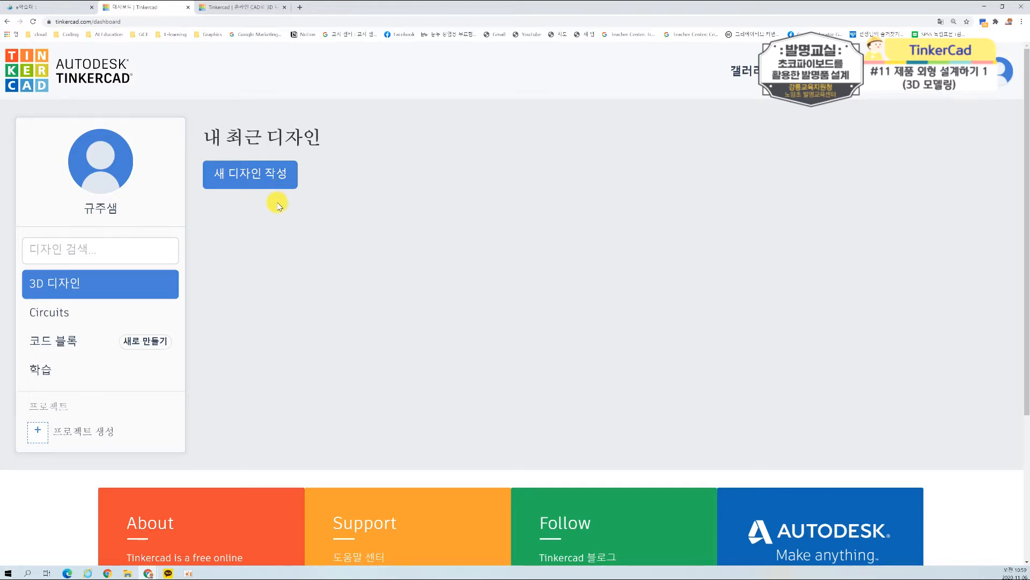
# Step: Create a new 3D design and rename it 기본 도형 그리기
pyautogui.keyDown('ctrl'); pyautogui.scroll(1, 277, 205); pyautogui.keyUp('ctrl')
pyautogui.click(293, 197)
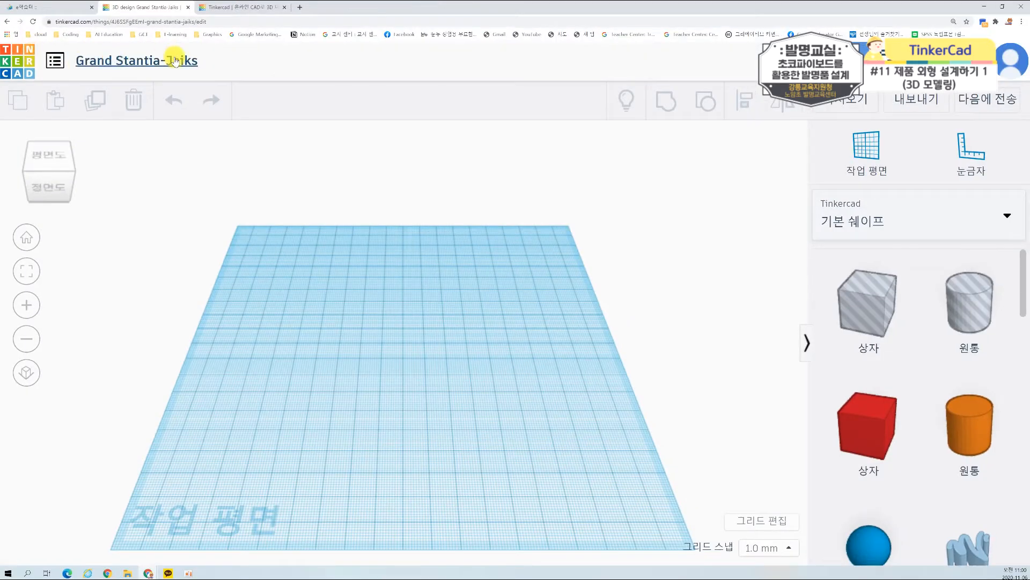
pyautogui.click(225, 77)
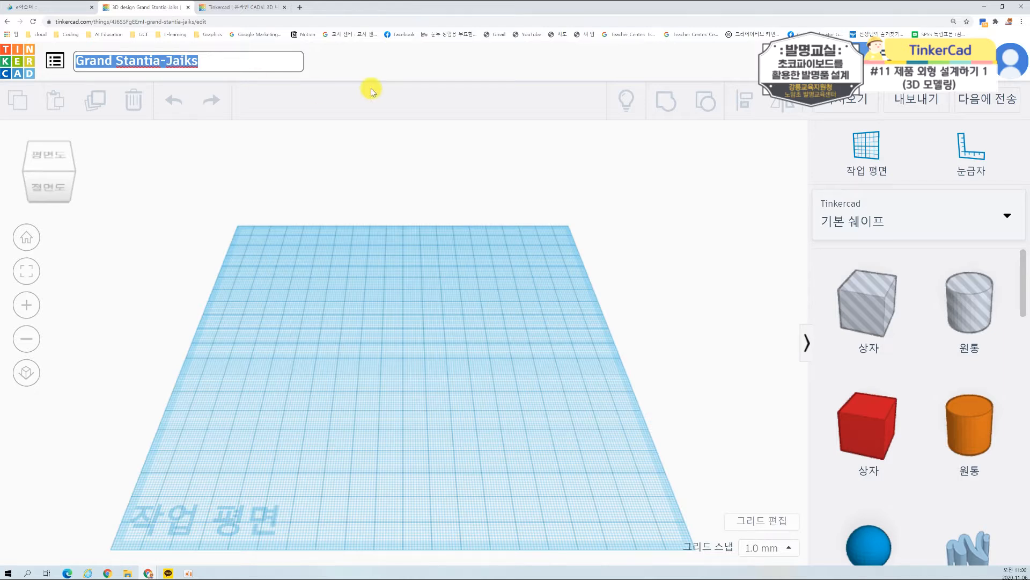
pyautogui.write('기본 도형 그리기')
pyautogui.press('Return')
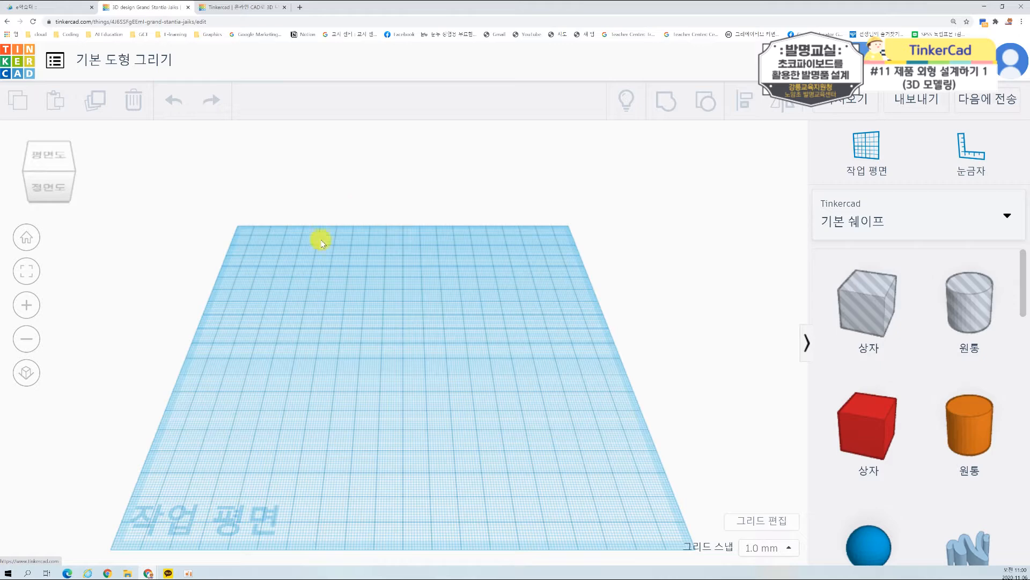
# Step: Orbit the empty workplane to examine it from several angles
pyautogui.moveTo(341, 281); pyautogui.dragTo(349, 301, button='right')
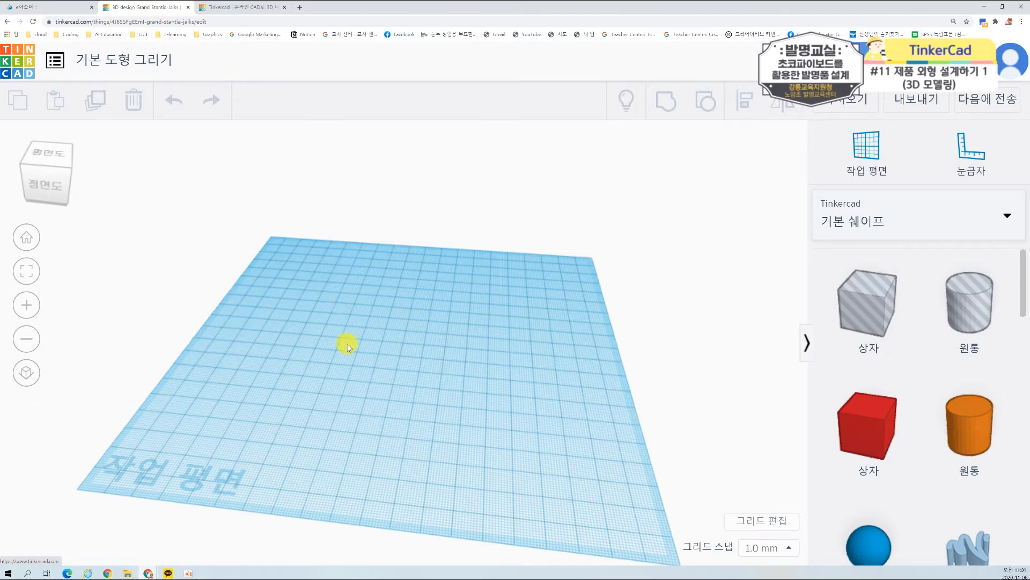
pyautogui.moveTo(338, 341); pyautogui.dragTo(400, 349, button='right')
pyautogui.moveTo(271, 335); pyautogui.dragTo(495, 367, button='right')
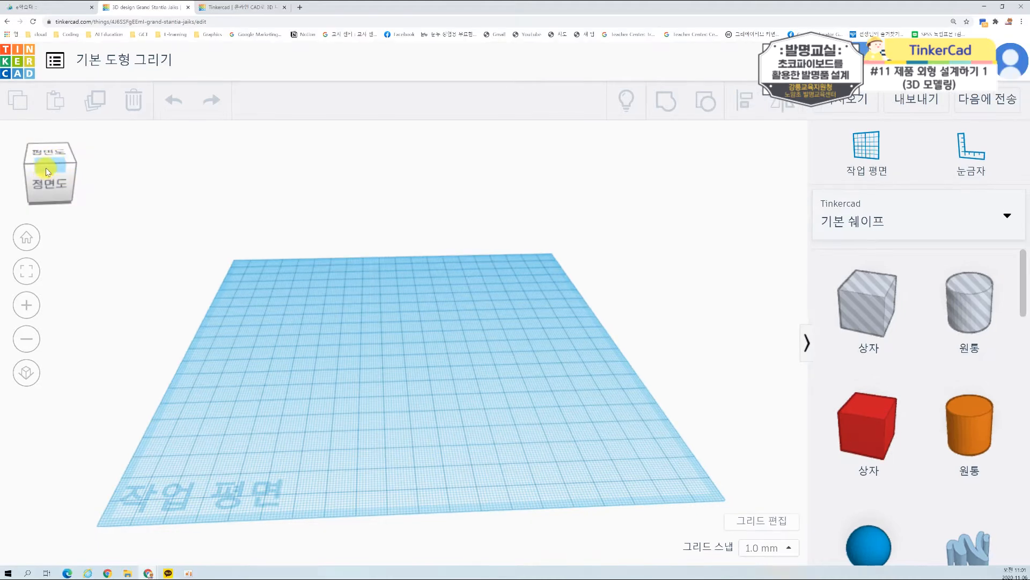
pyautogui.moveTo(53, 167)
pyautogui.mouseDown()
pyautogui.moveTo(43, 165)
pyautogui.moveTo(66, 160)
pyautogui.moveTo(54, 166)
pyautogui.mouseUp()
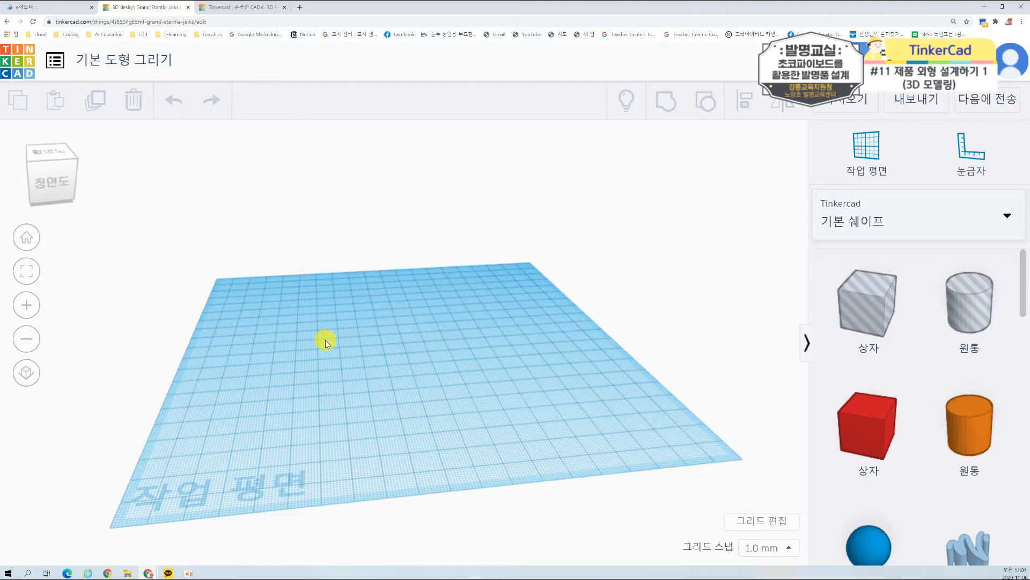
pyautogui.moveTo(359, 342); pyautogui.dragTo(352, 363, button='right')
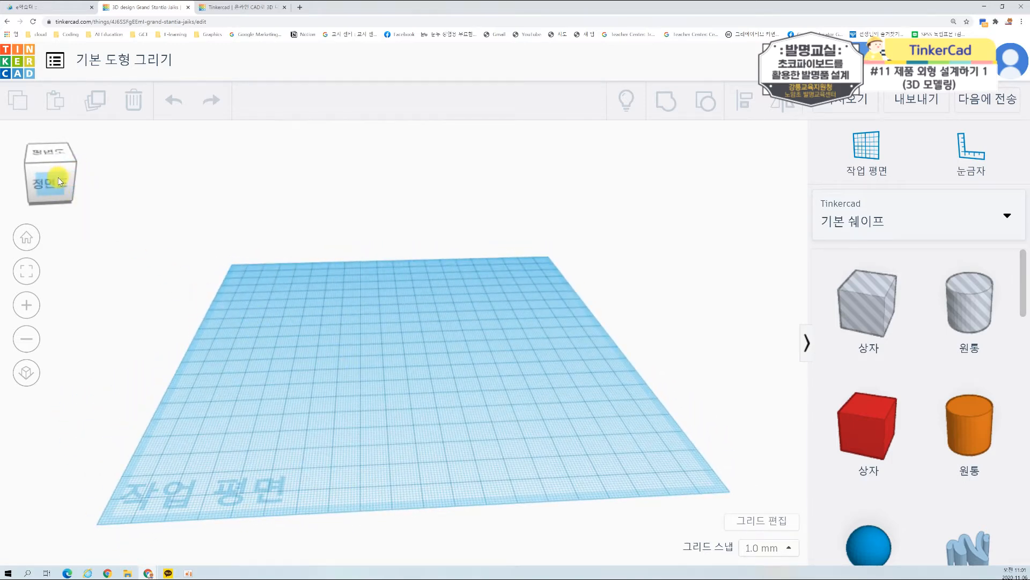
pyautogui.moveTo(57, 175); pyautogui.dragTo(56, 175)
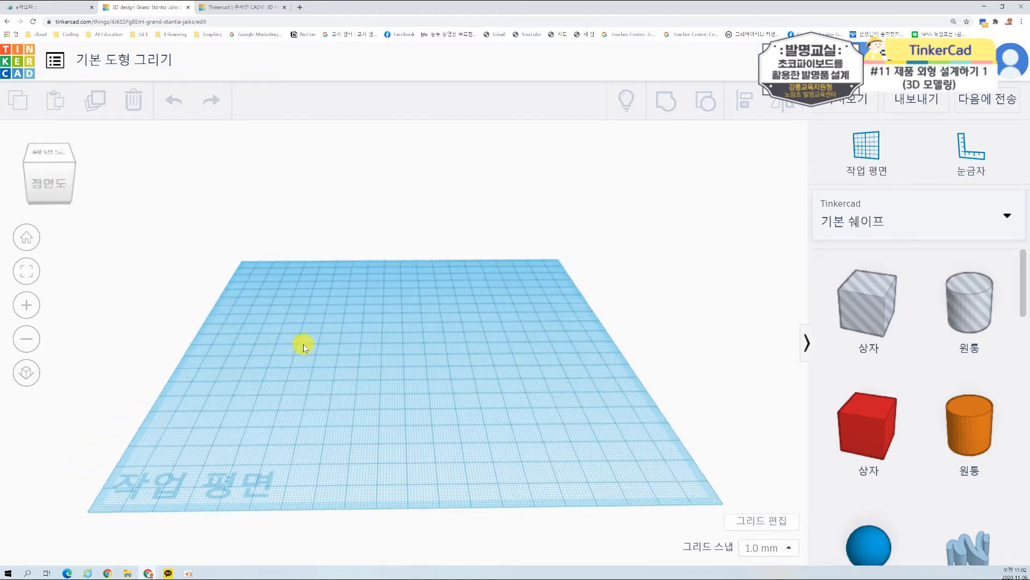
pyautogui.moveTo(402, 292); pyautogui.dragTo(407, 326, button='right')
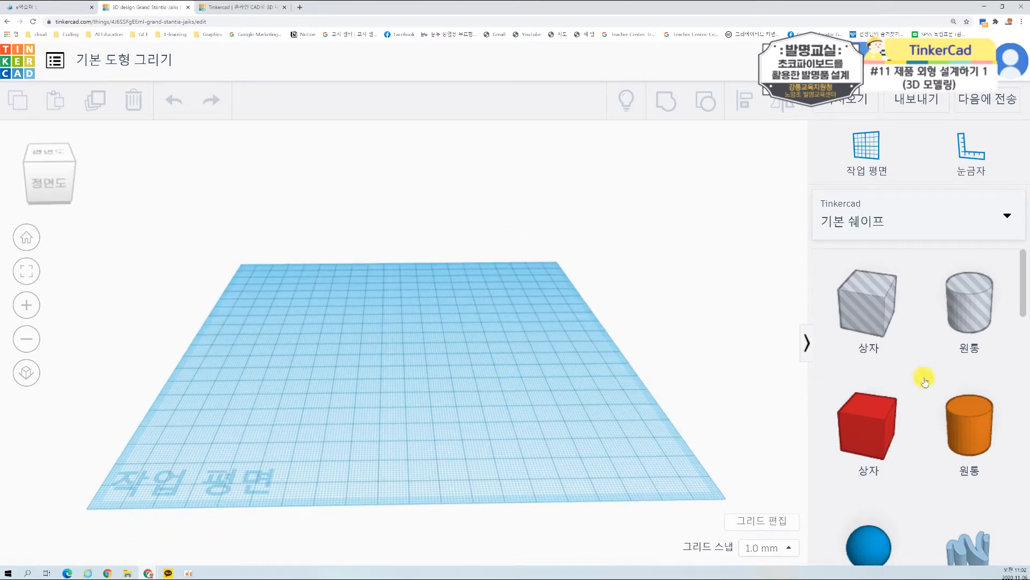
# Step: Browse the basic shapes and the 문자 및 숫자, 문자 and 커넥터 shape categories, and return to 기본 쉐이프
pyautogui.scroll(-4, 983, 340)
pyautogui.scroll(4, 982, 341)
pyautogui.scroll(-1, 966, 338)
pyautogui.scroll(-3, 959, 339)
pyautogui.scroll(4, 912, 300)
pyautogui.click(1003, 216)
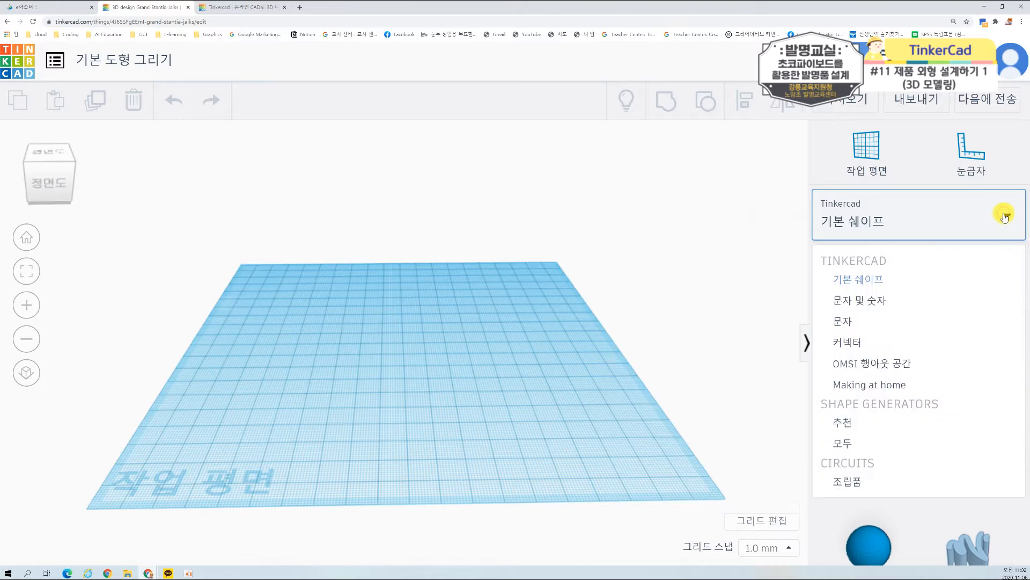
pyautogui.click(880, 304)
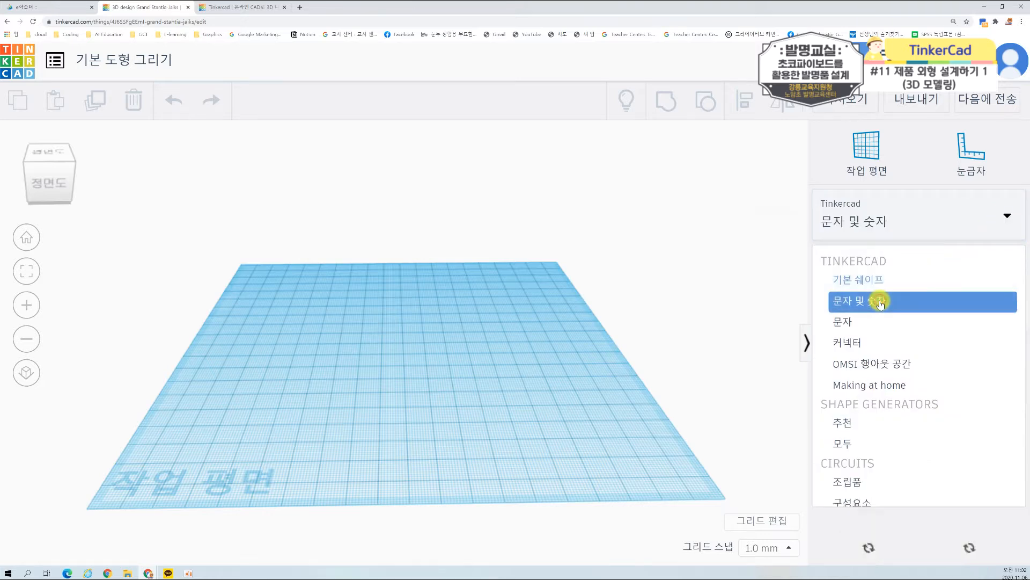
pyautogui.click(912, 221)
pyautogui.click(867, 325)
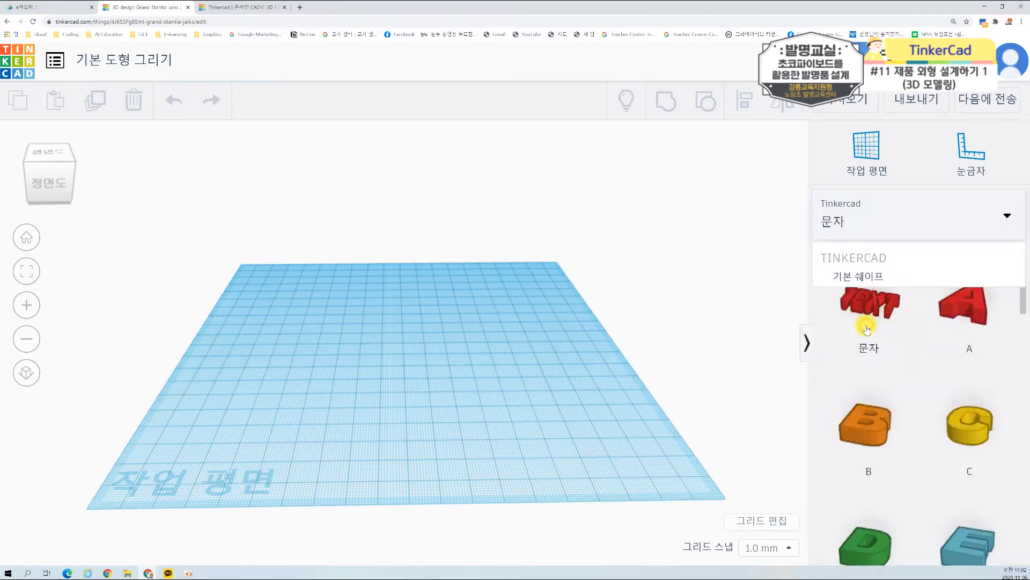
pyautogui.click(893, 225)
pyautogui.click(855, 339)
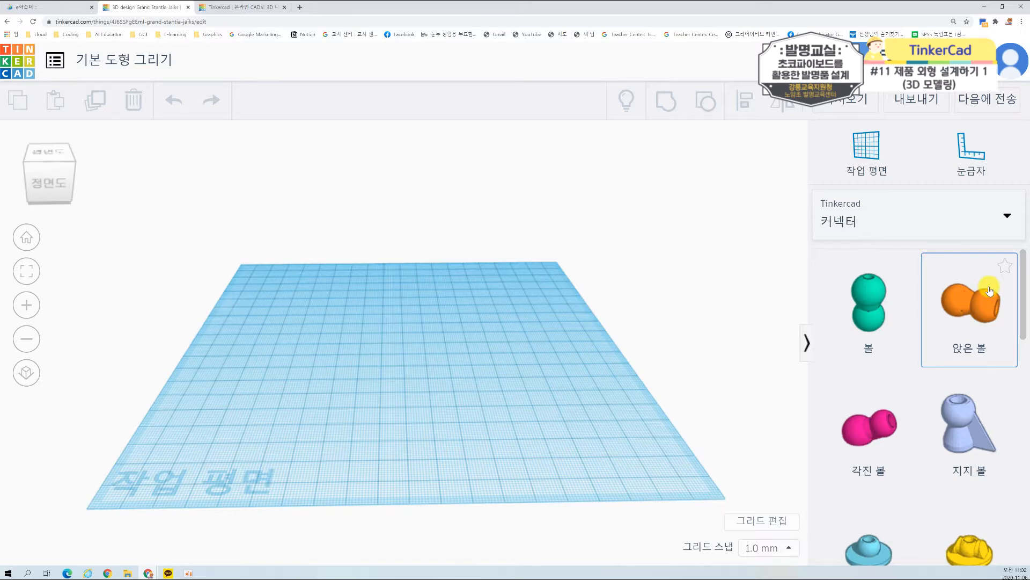
pyautogui.click(939, 222)
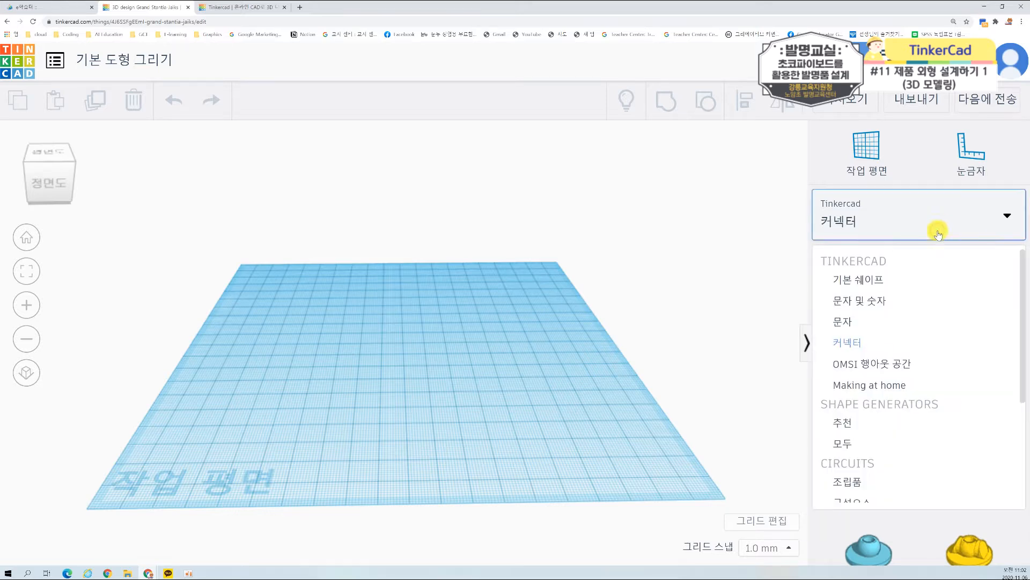
pyautogui.click(880, 283)
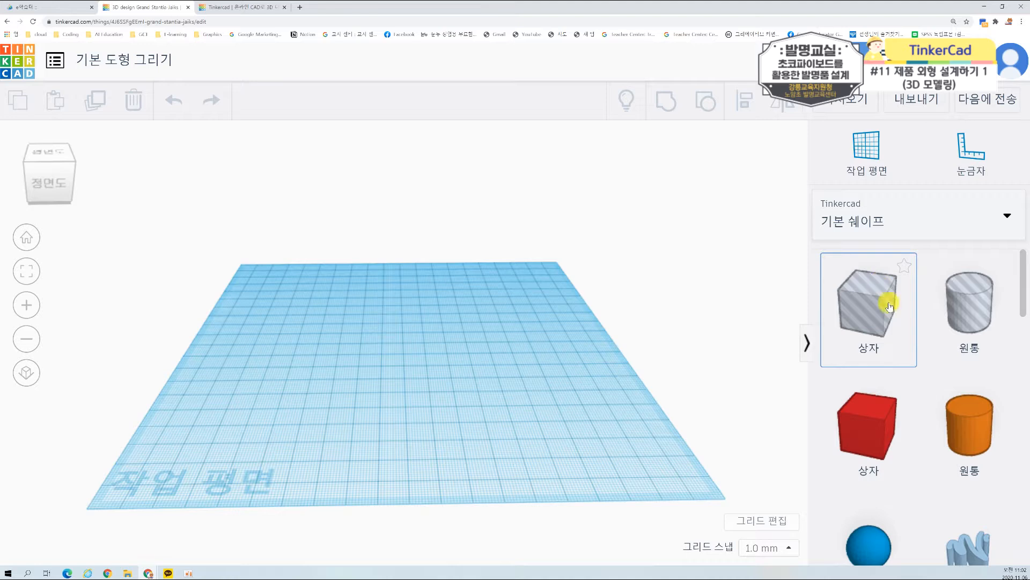
pyautogui.scroll(-1, 911, 362)
pyautogui.scroll(-2, 910, 362)
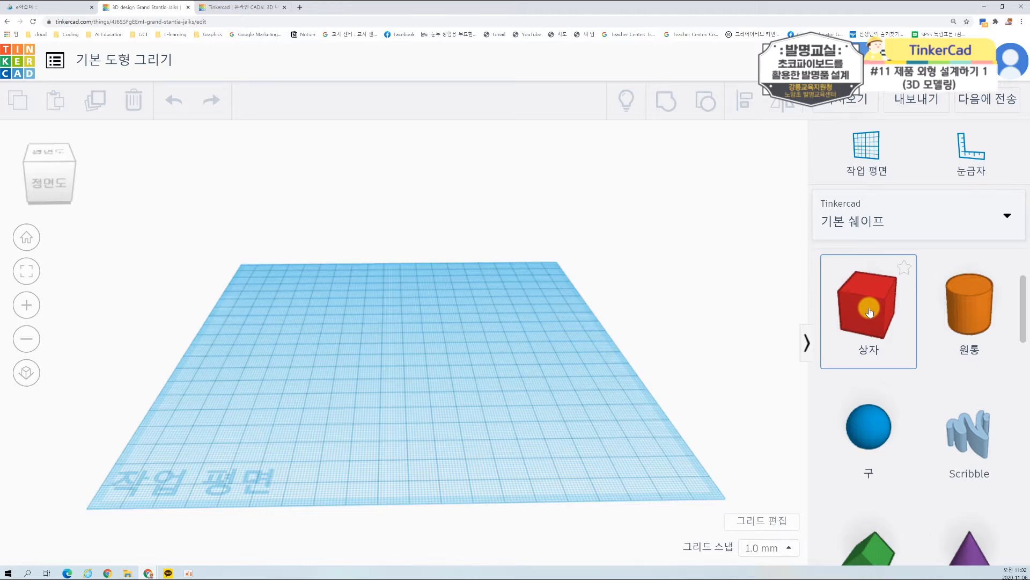
pyautogui.moveTo(866, 313); pyautogui.dragTo(758, 313)
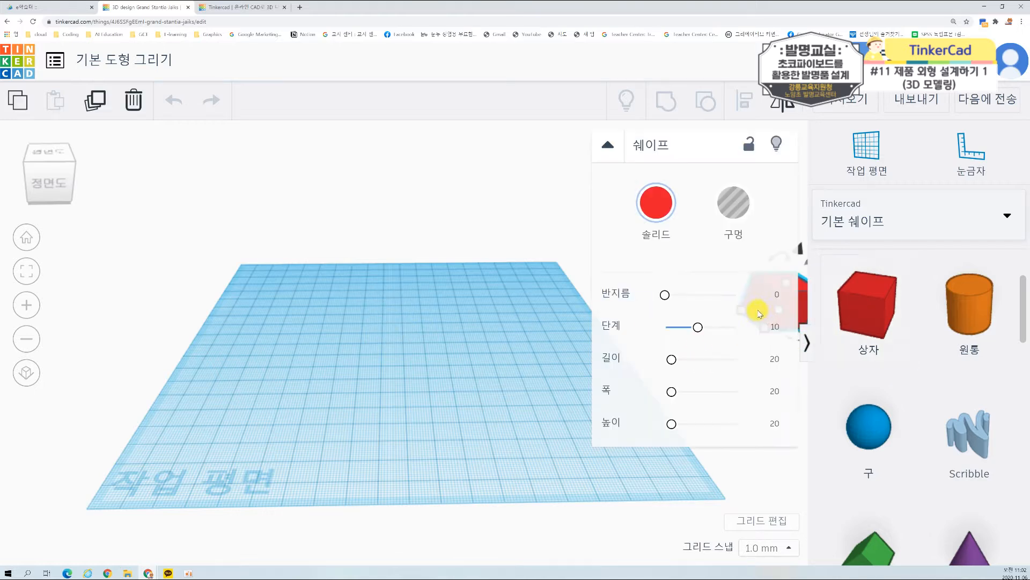
pyautogui.click(517, 235)
pyautogui.click(766, 289)
pyautogui.press('Delete')
# Step: Place a red solid box (상자) near the back-left corner of the workplane
pyautogui.moveTo(884, 319); pyautogui.dragTo(314, 306)
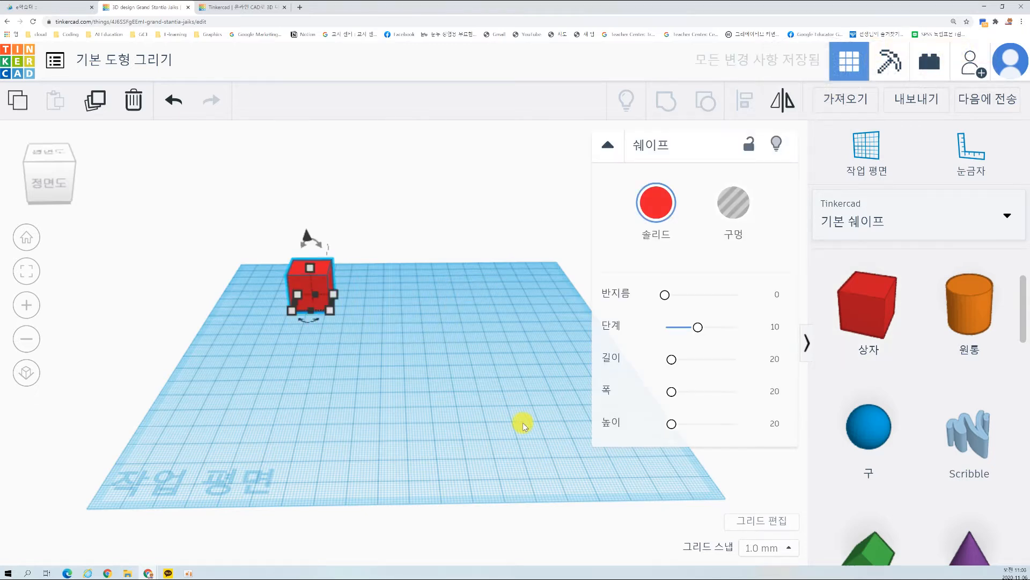
pyautogui.click(465, 316)
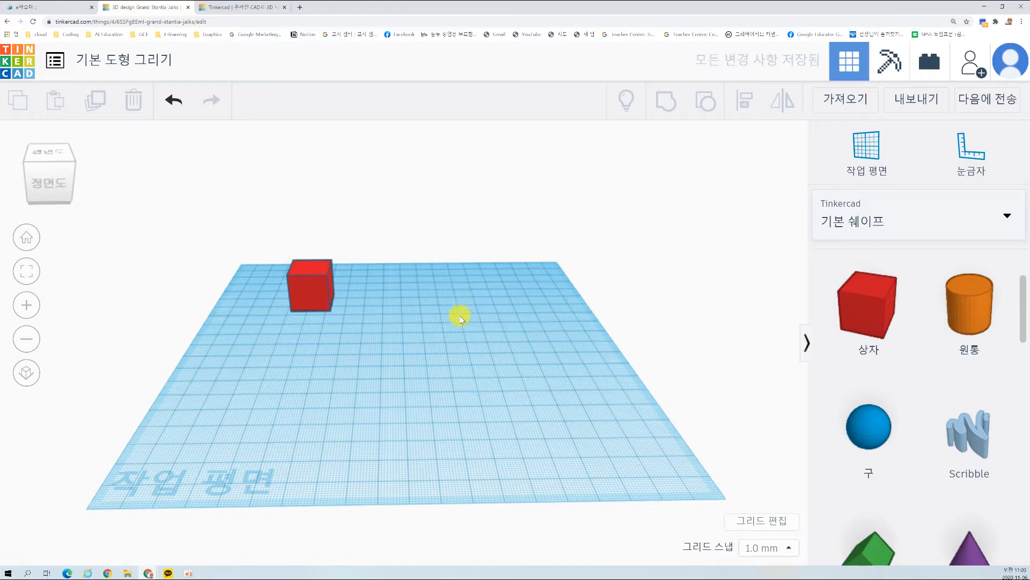
# Step: Examine the red box on the workplane from a slightly turned angle, both close up and farther away
pyautogui.scroll(2, 324, 348)
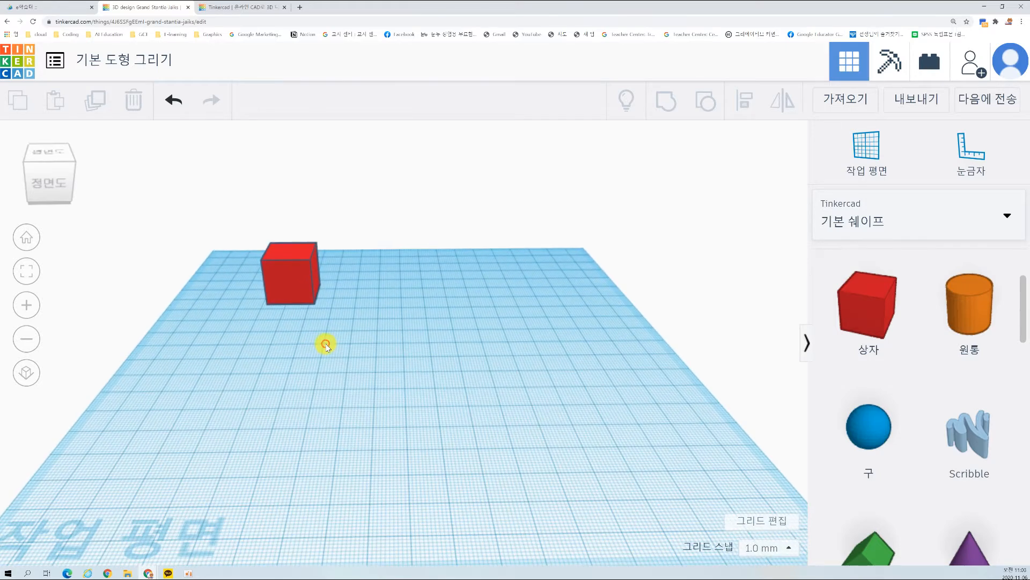
pyautogui.moveTo(254, 345)
pyautogui.mouseDown(button='right')
pyautogui.moveTo(295, 363)
pyautogui.moveTo(232, 345)
pyautogui.moveTo(266, 342)
pyautogui.mouseUp(button='right')
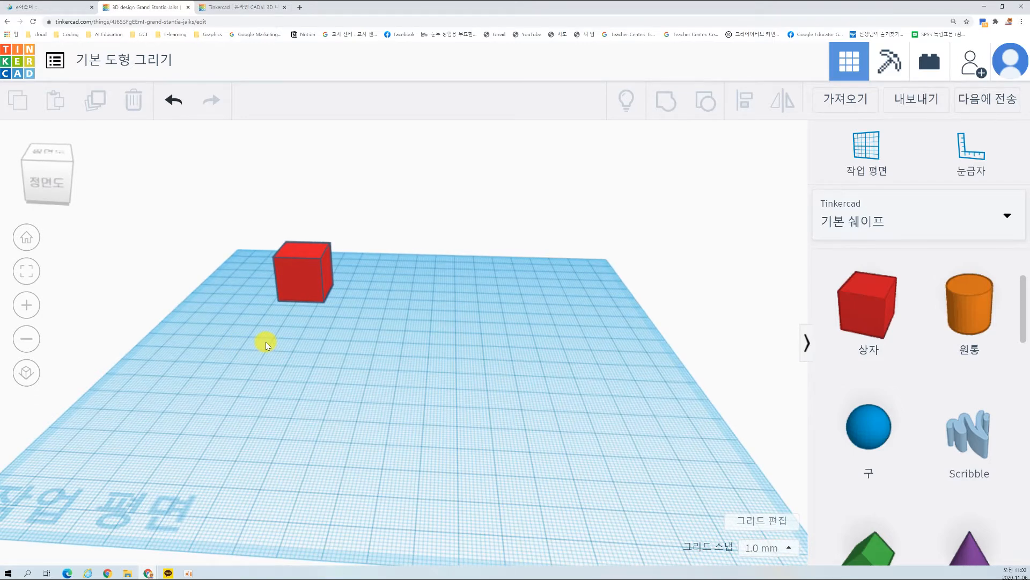
pyautogui.scroll(3, 328, 337)
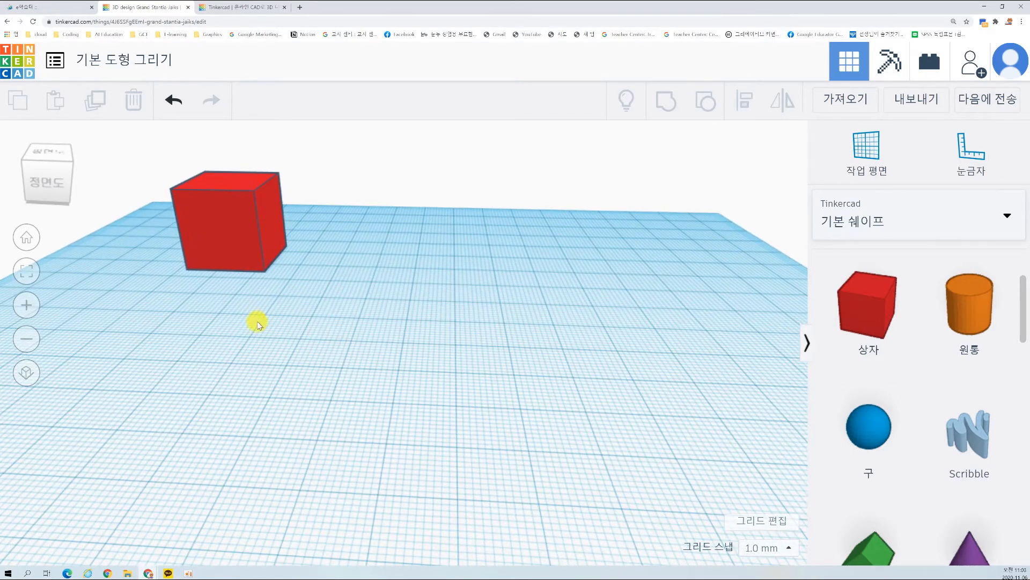
pyautogui.scroll(3, 281, 356)
pyautogui.scroll(-4, 257, 317)
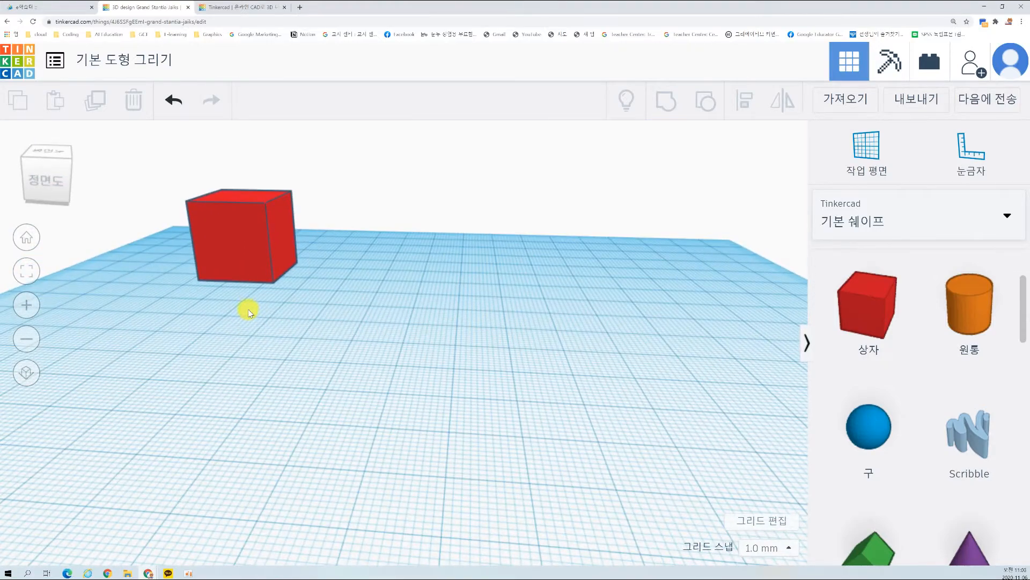
pyautogui.scroll(-5, 248, 309)
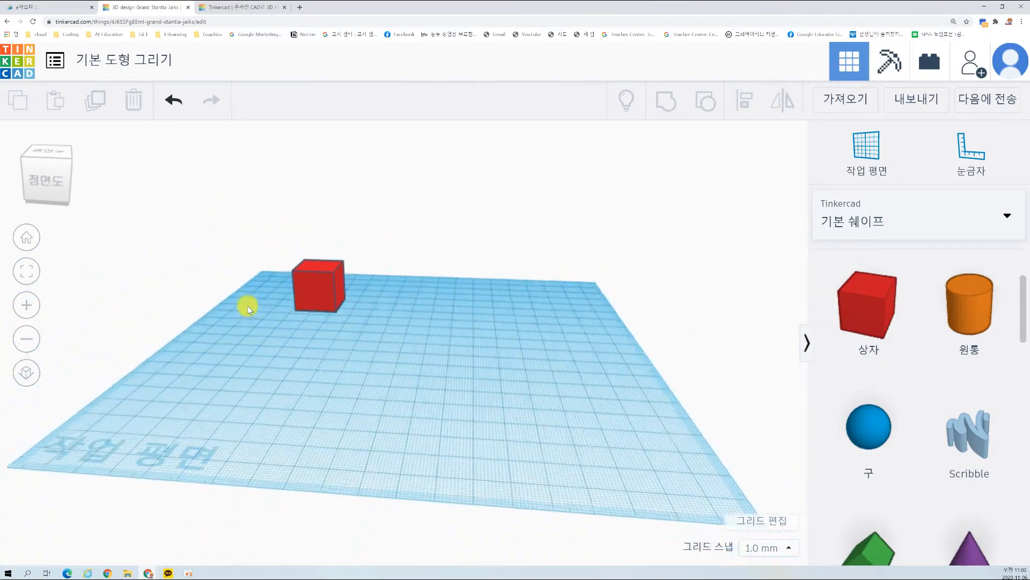
pyautogui.scroll(2, 282, 316)
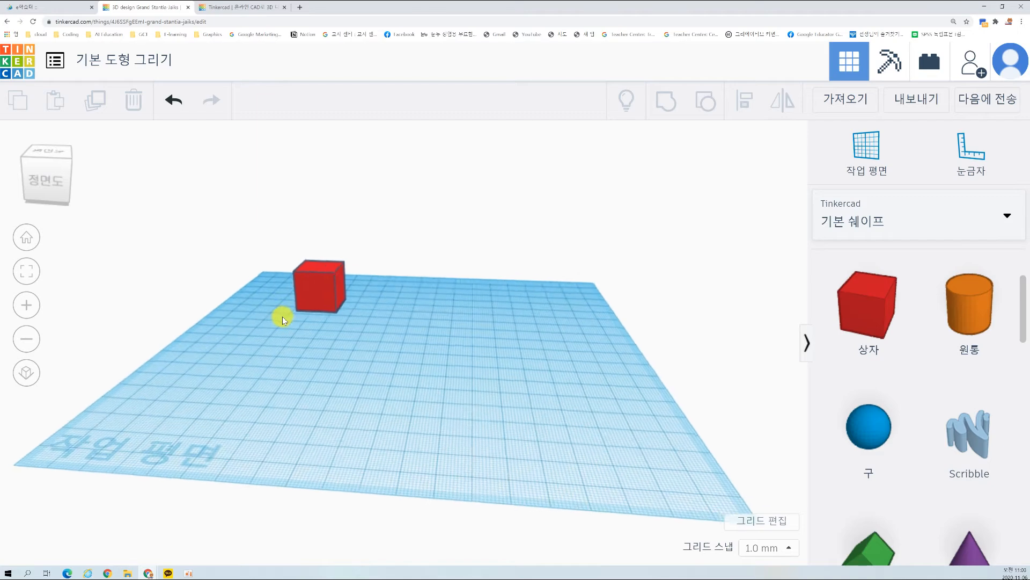
pyautogui.scroll(3, 282, 317)
pyautogui.scroll(2, 282, 317)
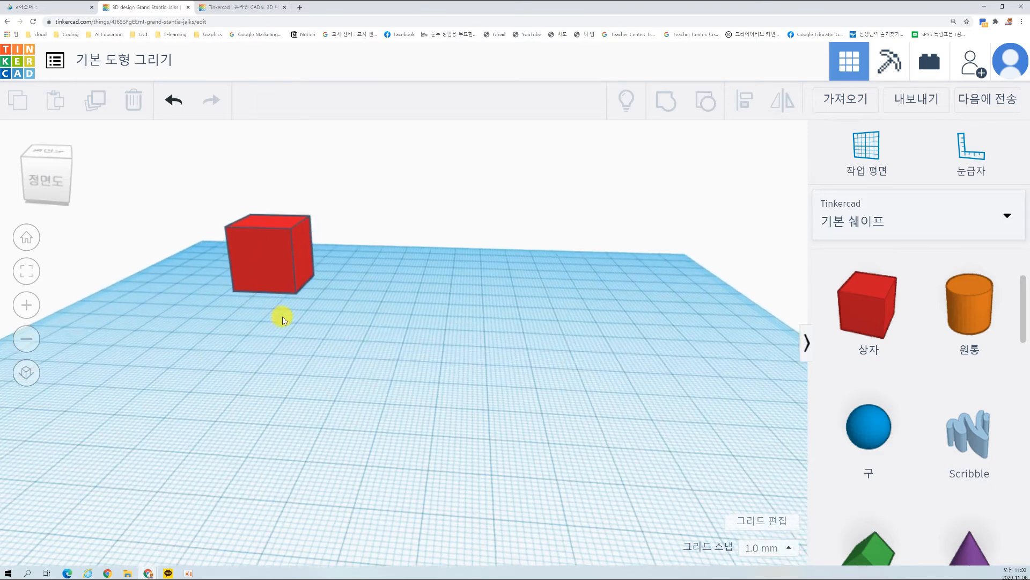
# Step: Move the red box about 52 mm sideways and 85 mm forward, toward the middle of the workplane
pyautogui.click(279, 253)
pyautogui.scroll(3, 345, 356)
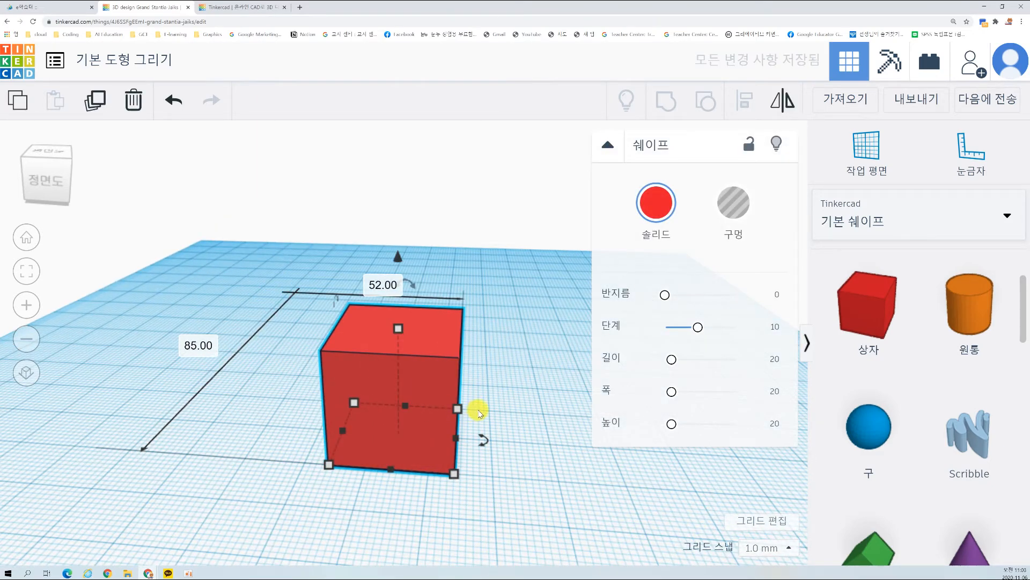
pyautogui.scroll(-3, 467, 406)
pyautogui.click(511, 439)
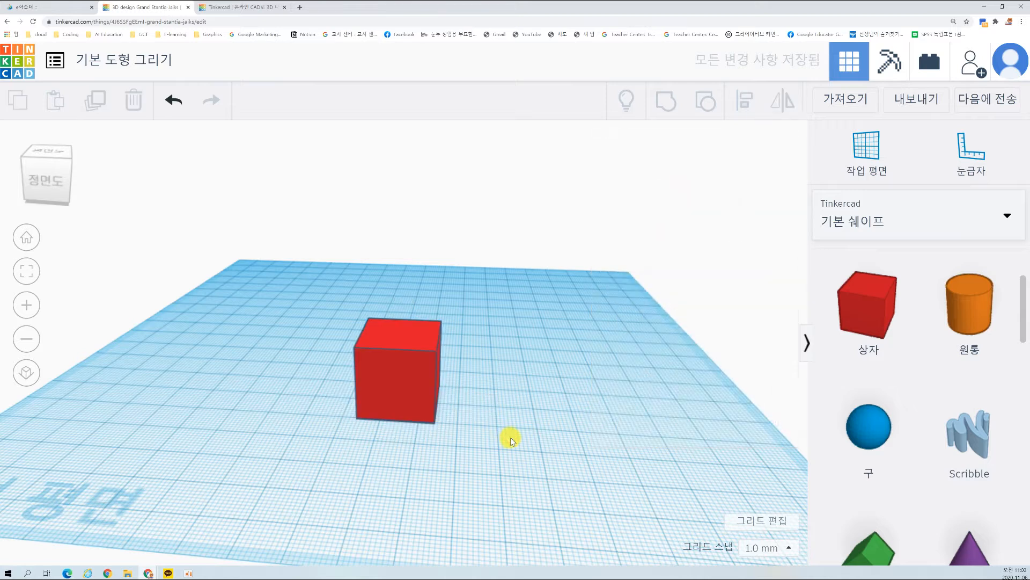
# Step: Turn the red box into a hole (구멍) shape
pyautogui.click(404, 382)
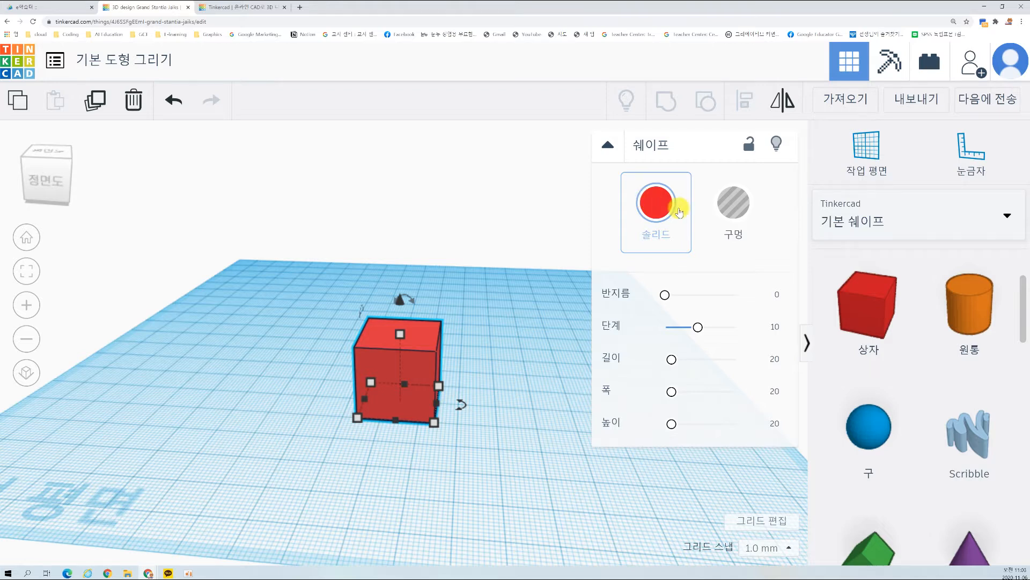
pyautogui.click(732, 212)
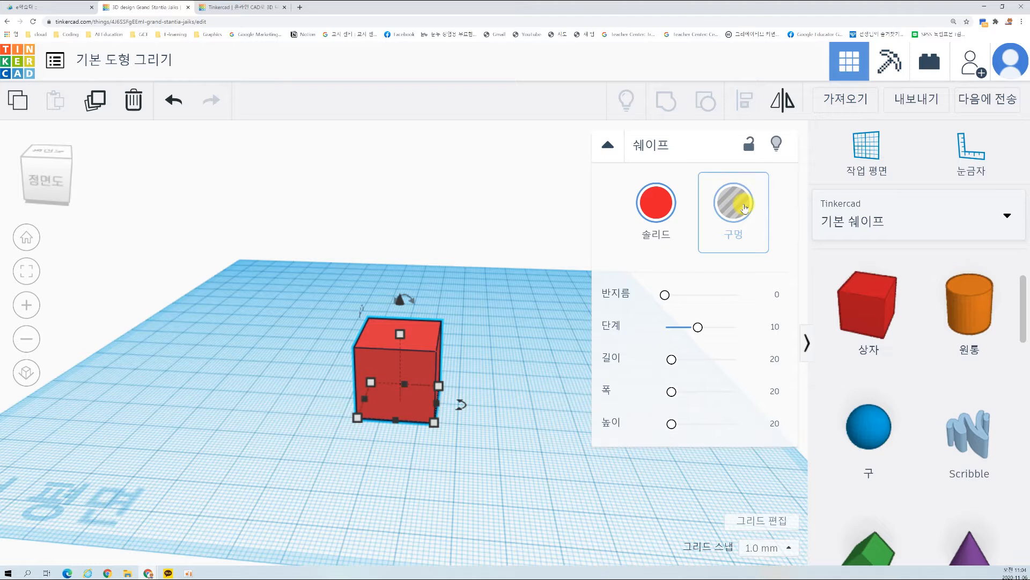
pyautogui.click(658, 213)
pyautogui.click(412, 362)
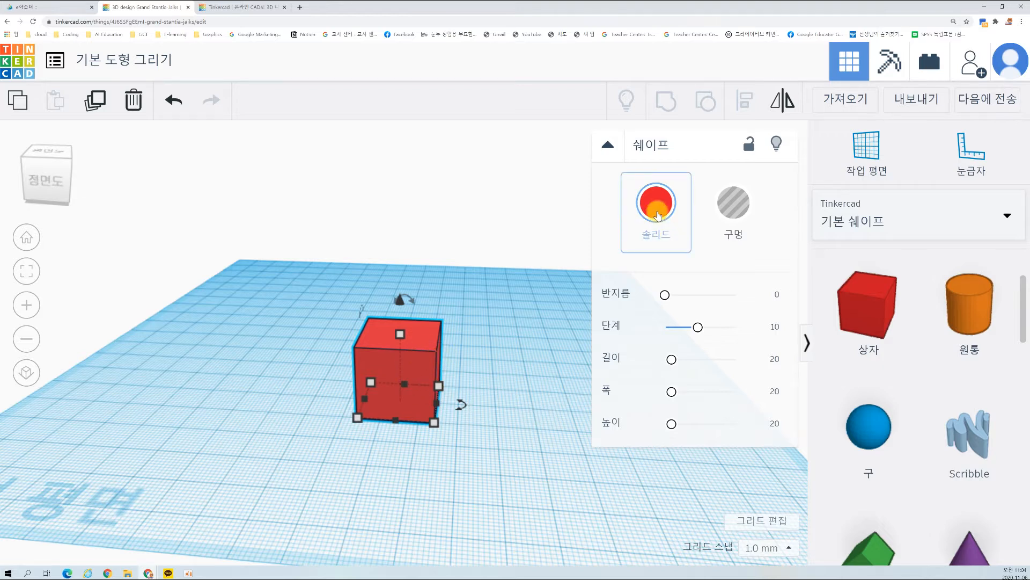
pyautogui.click(738, 209)
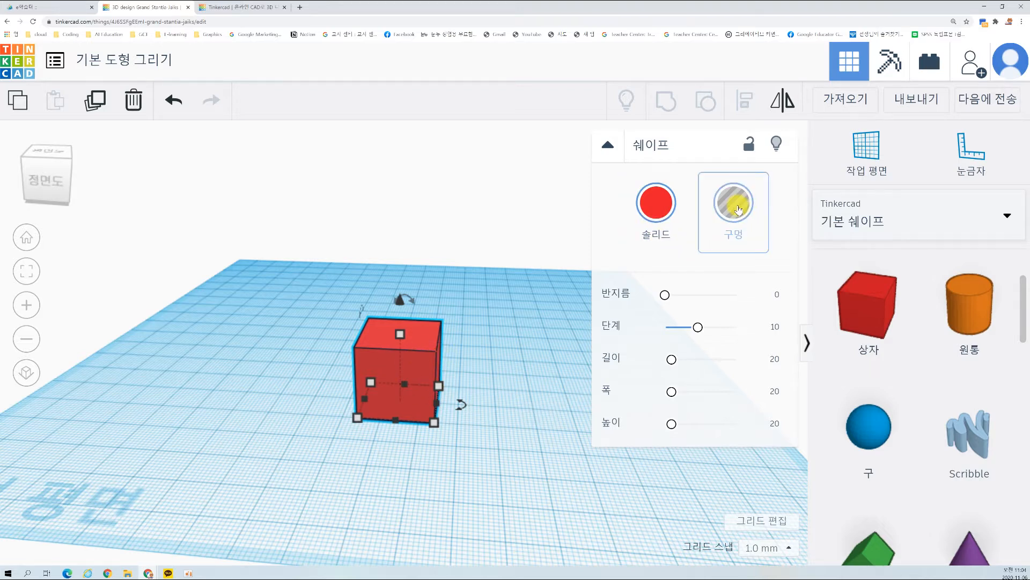
pyautogui.click(524, 411)
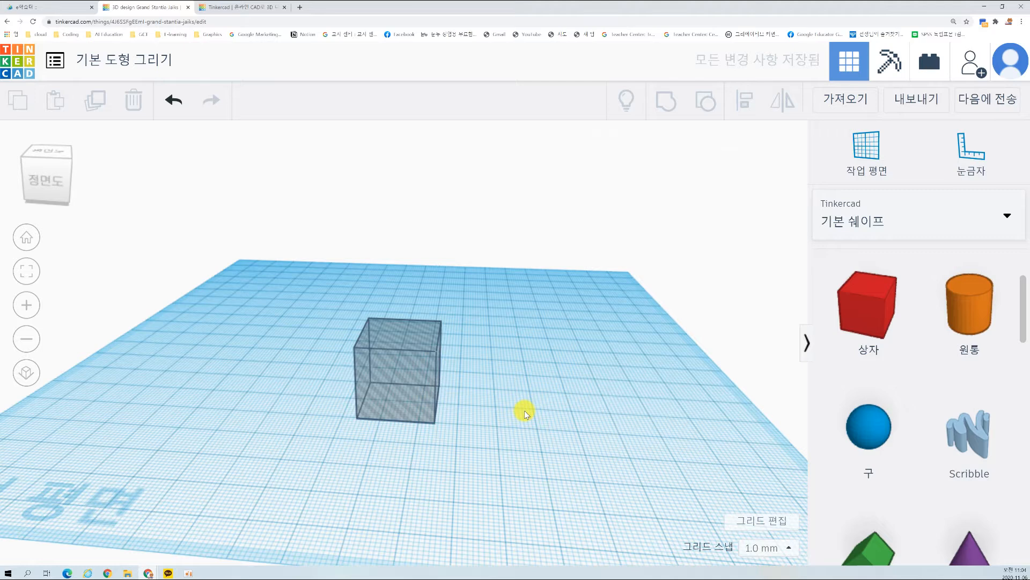
# Step: Turn the hole box back into a red solid (솔리드)
pyautogui.click(404, 389)
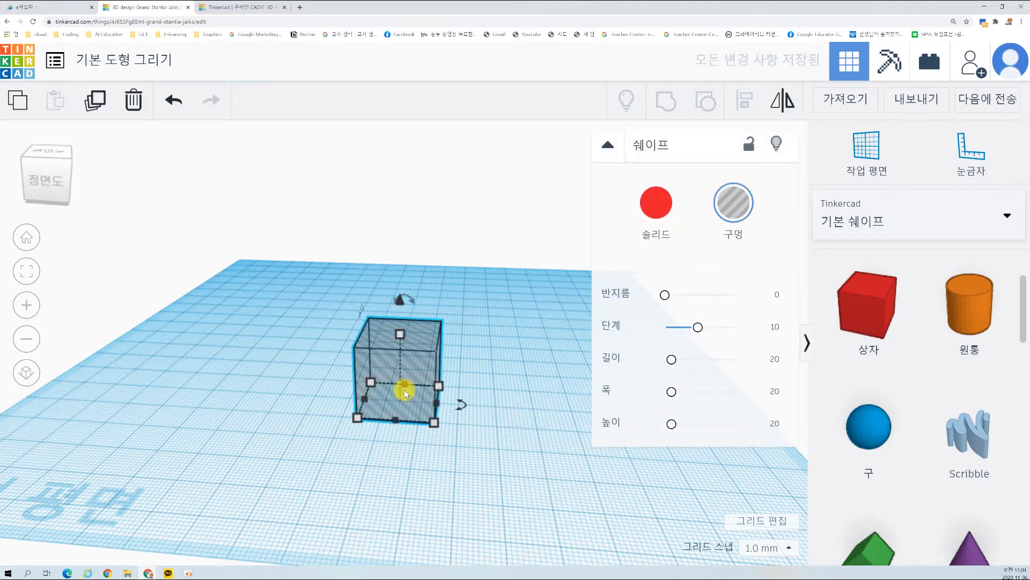
pyautogui.click(656, 203)
pyautogui.click(527, 343)
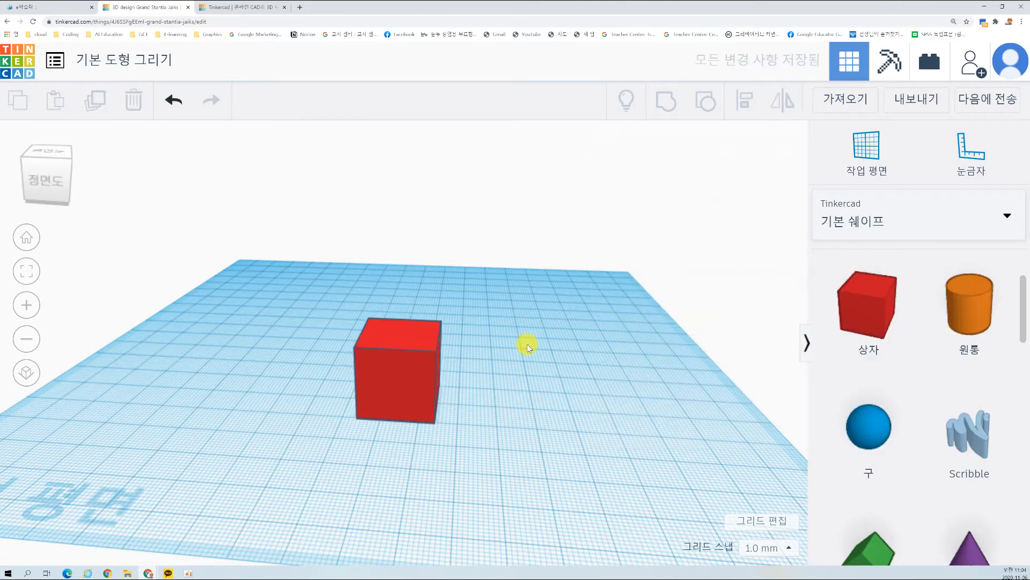
# Step: Try yellow, green, dark blue and pale yellow presets as the box's solid colour
pyautogui.click(413, 380)
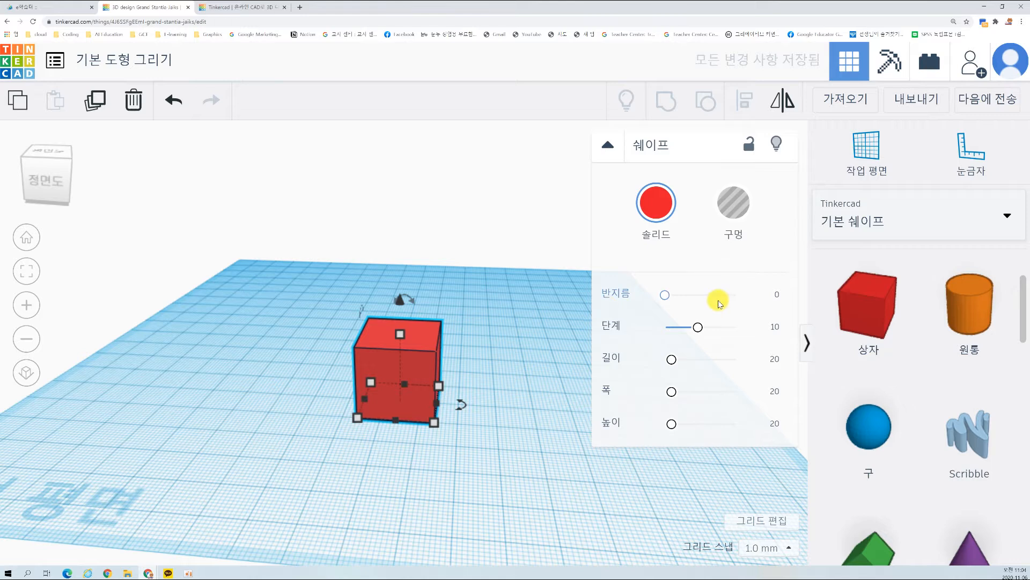
pyautogui.click(659, 214)
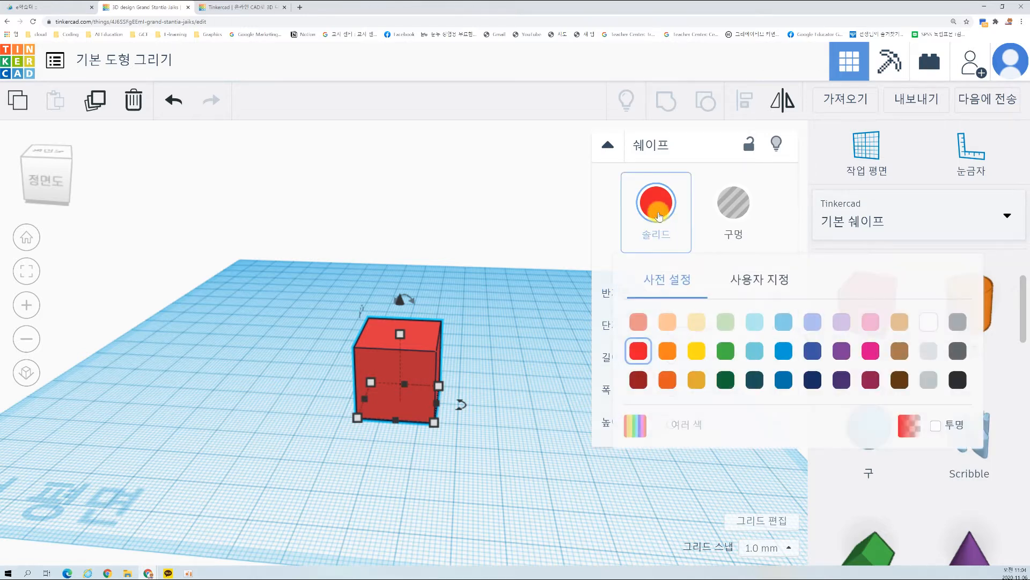
pyautogui.click(697, 349)
pyautogui.click(664, 216)
pyautogui.click(725, 349)
pyautogui.click(656, 204)
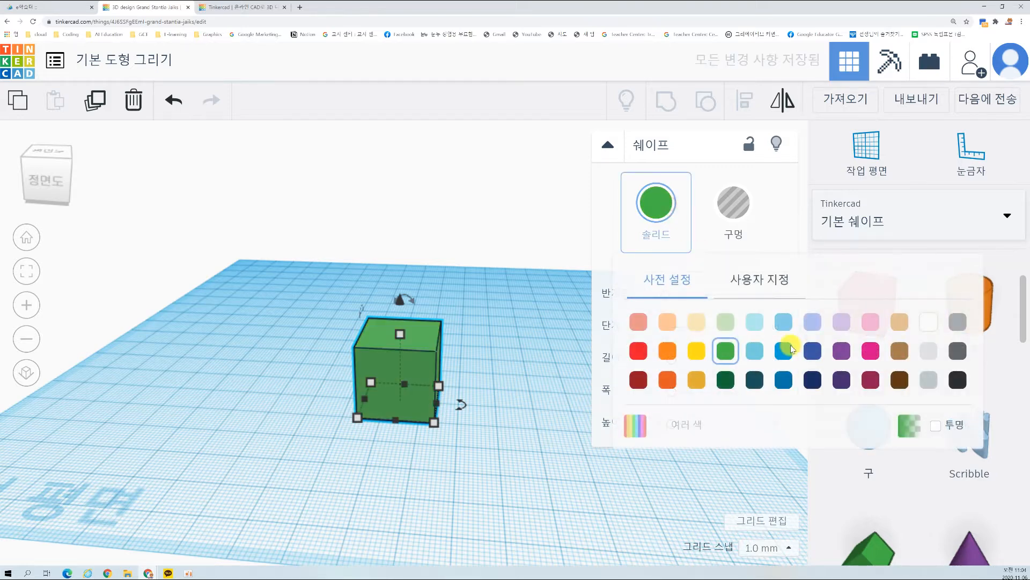
pyautogui.click(811, 350)
pyautogui.click(674, 218)
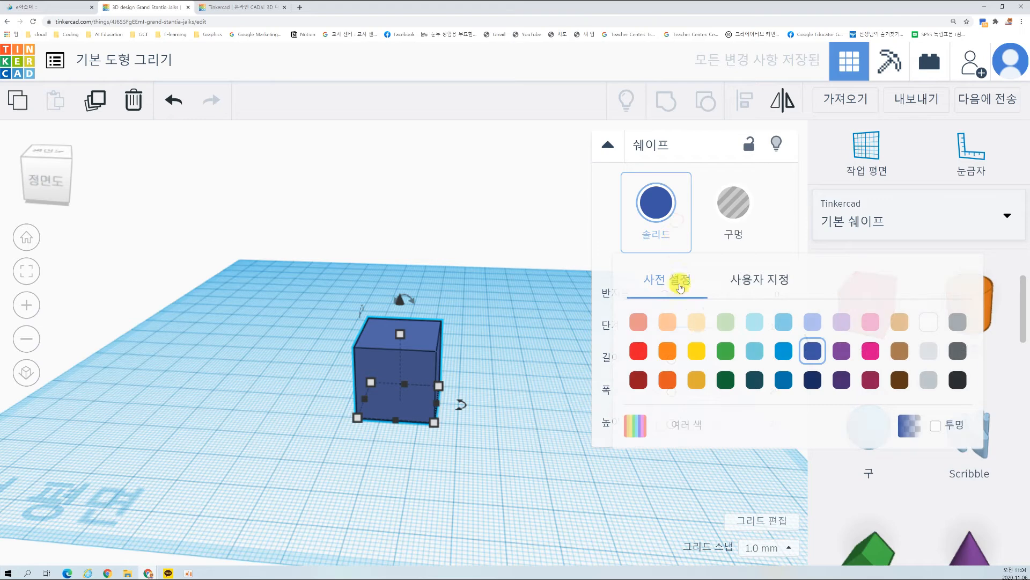
pyautogui.click(696, 321)
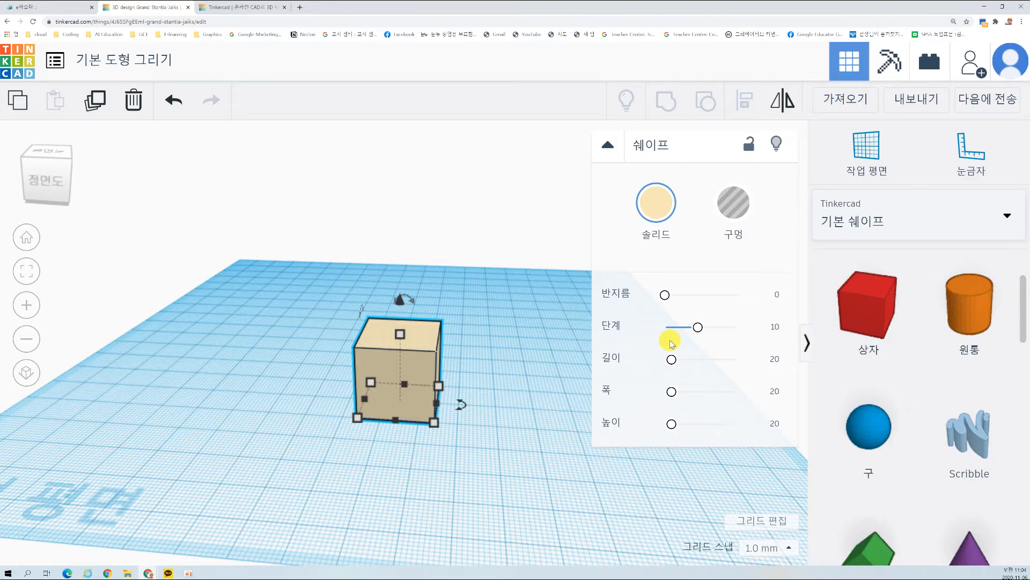
# Step: Set the box's solid colour to the light blue preset
pyautogui.click(655, 214)
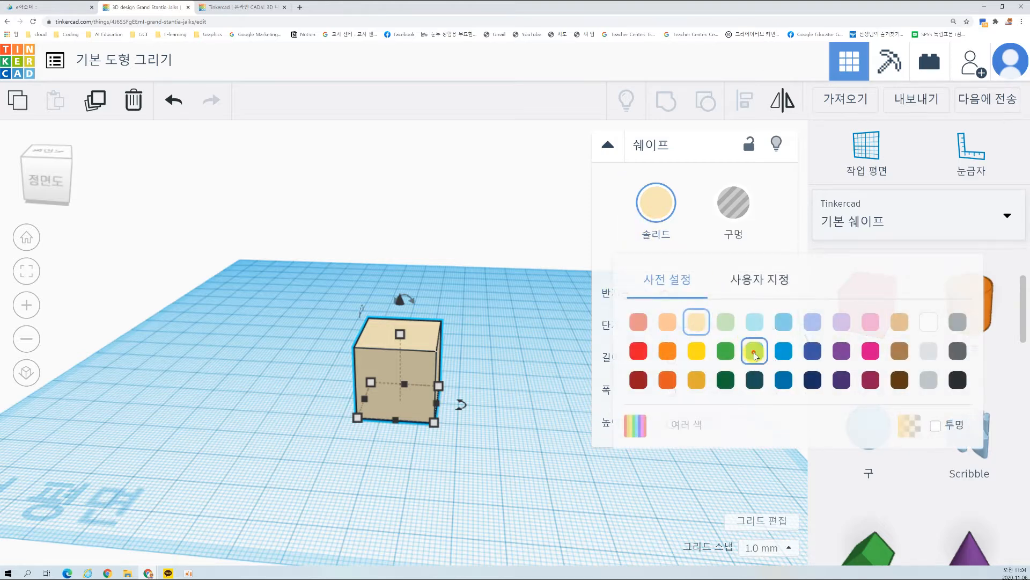
pyautogui.click(754, 354)
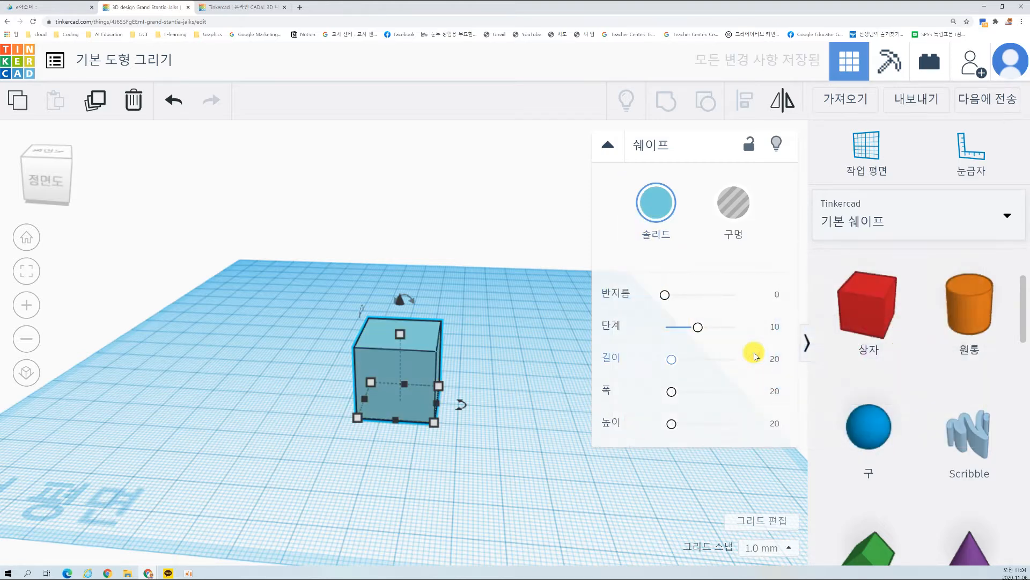
pyautogui.click(457, 402)
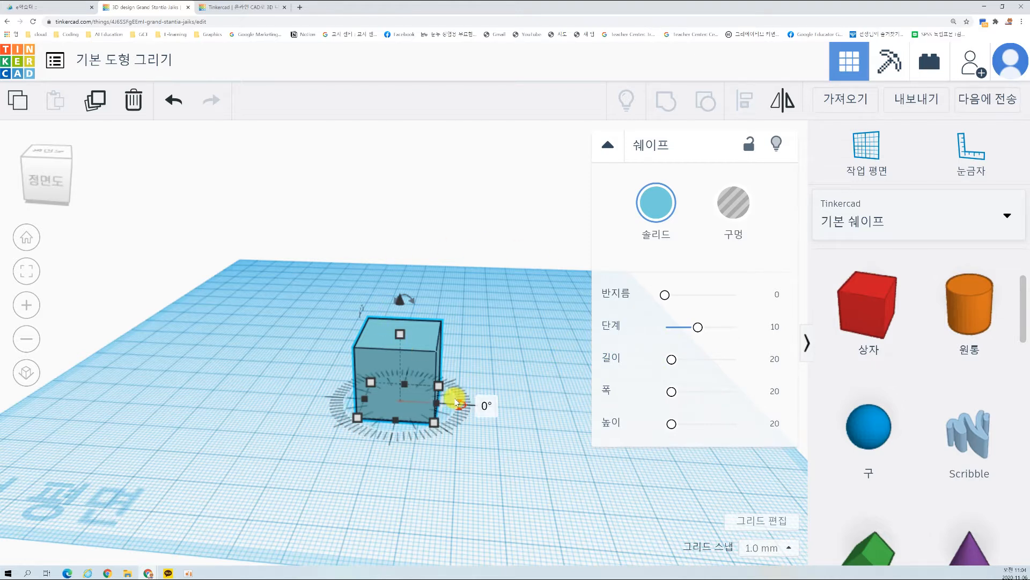
pyautogui.click(457, 403)
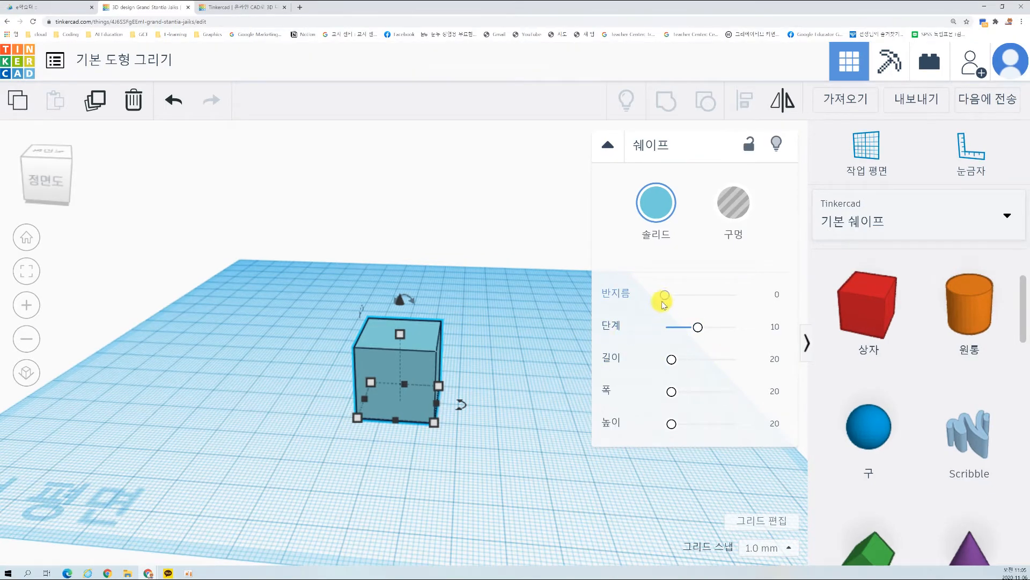
# Step: Round the box's edges with a radius (반지름) of 2.64 and return them to sharp edges
pyautogui.moveTo(664, 303)
pyautogui.mouseDown()
pyautogui.moveTo(665, 295)
pyautogui.moveTo(738, 295)
pyautogui.moveTo(662, 303)
pyautogui.mouseUp()
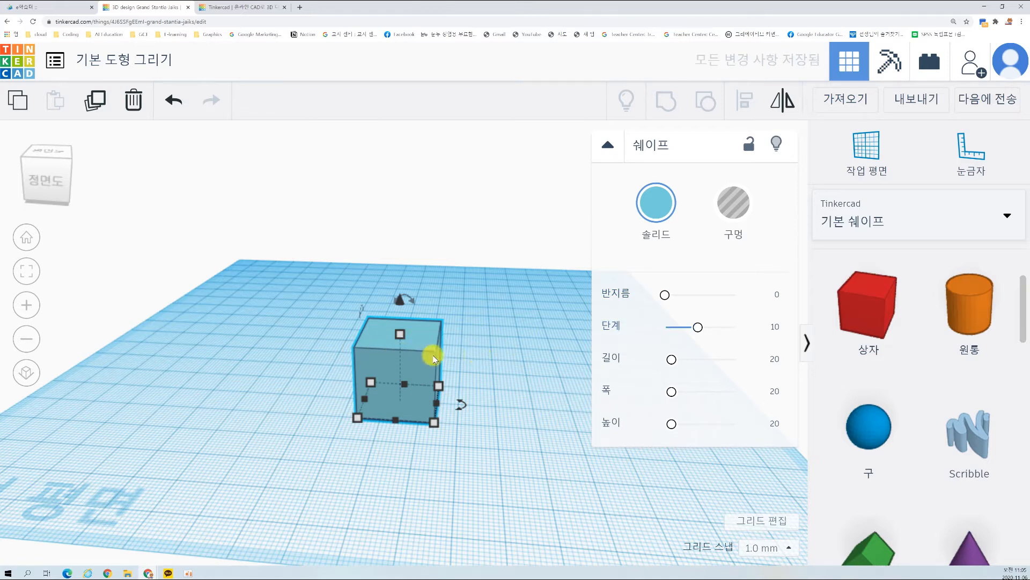
pyautogui.moveTo(664, 295); pyautogui.dragTo(674, 296)
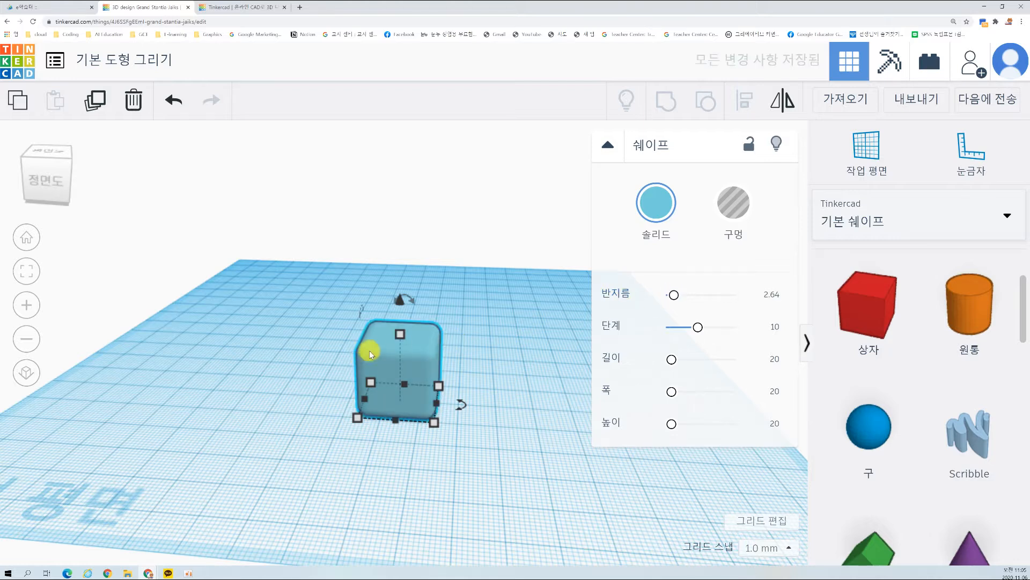
pyautogui.click(506, 369)
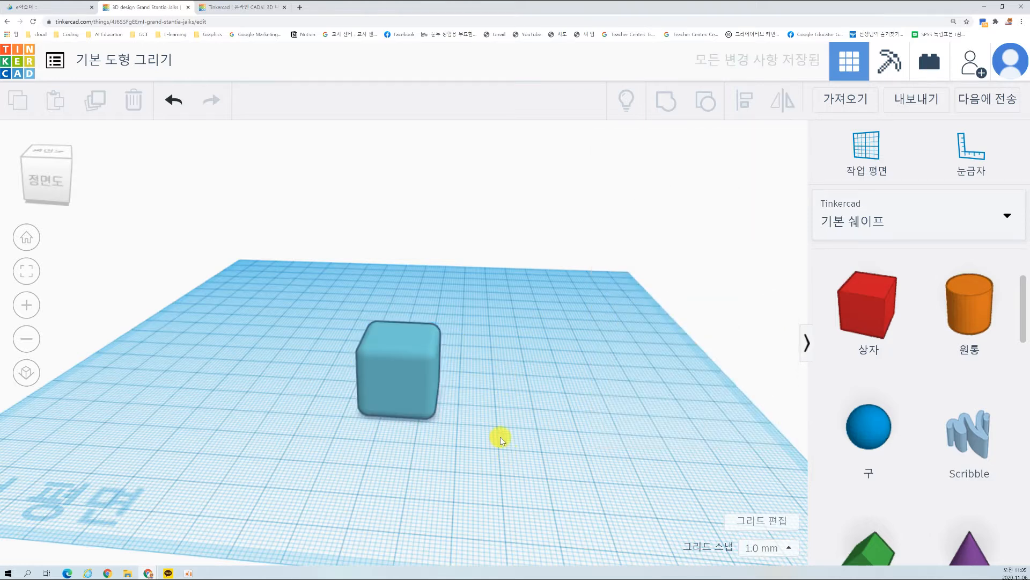
pyautogui.click(425, 385)
pyautogui.moveTo(675, 295); pyautogui.dragTo(665, 292)
pyautogui.click(461, 455)
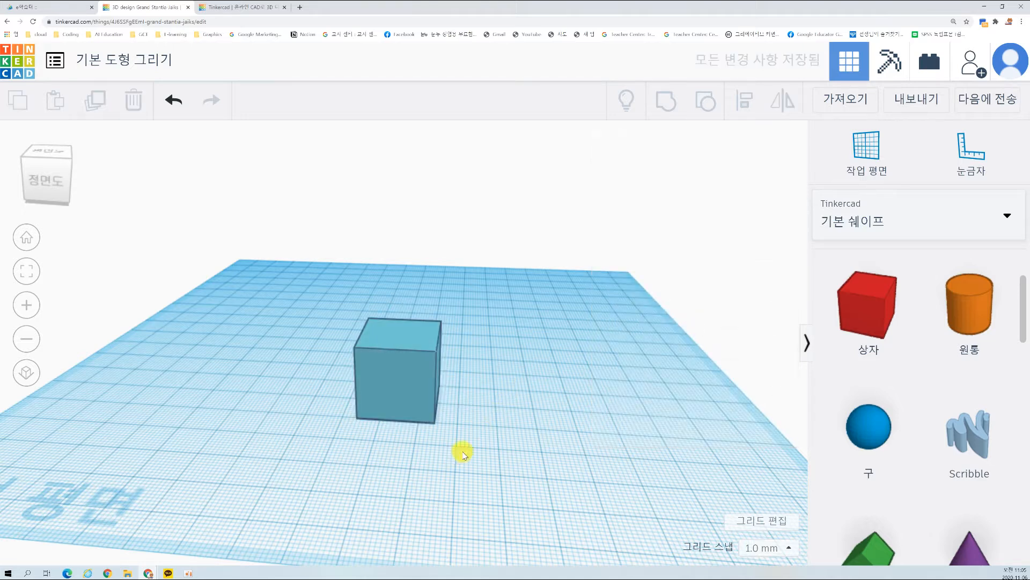
# Step: Bevel the box's edges by setting its radius (반지름) to 4.02 and its steps (단계) to 1
pyautogui.click(414, 376)
pyautogui.moveTo(699, 326)
pyautogui.mouseDown()
pyautogui.moveTo(747, 328)
pyautogui.moveTo(691, 327)
pyautogui.moveTo(733, 333)
pyautogui.moveTo(709, 329)
pyautogui.mouseUp()
pyautogui.moveTo(667, 296)
pyautogui.mouseDown()
pyautogui.moveTo(687, 300)
pyautogui.moveTo(678, 296)
pyautogui.mouseUp()
pyautogui.moveTo(709, 327); pyautogui.dragTo(632, 337)
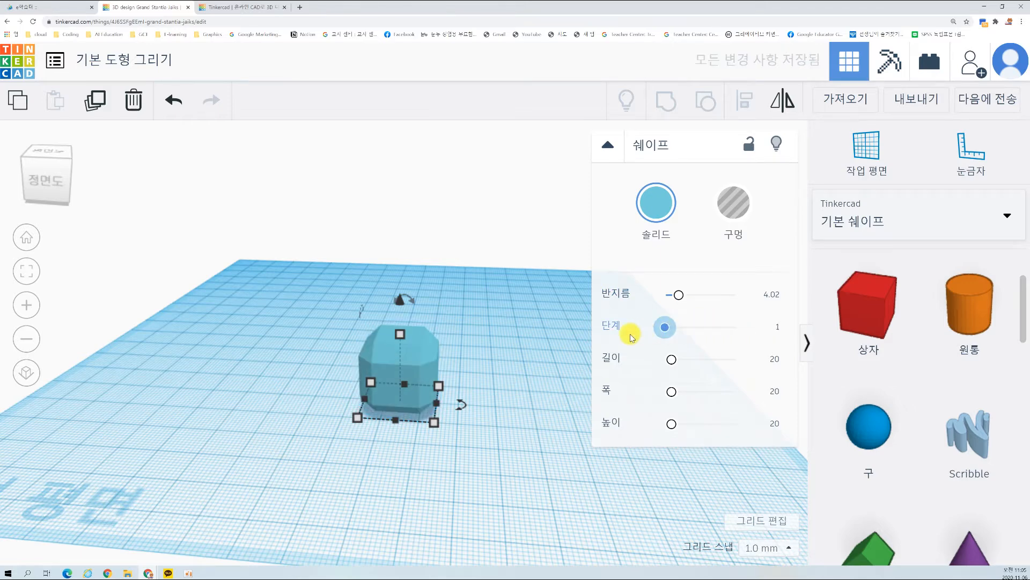
pyautogui.click(432, 431)
pyautogui.scroll(2, 414, 434)
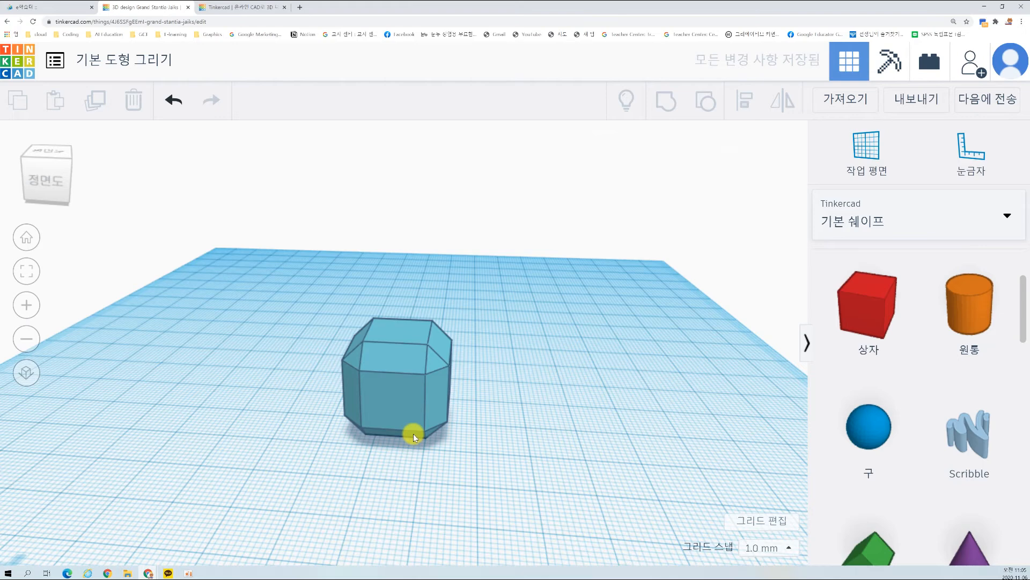
# Step: Smooth the box's beveled edges with 20 steps (단계), and reduce the steps to 5
pyautogui.click(429, 374)
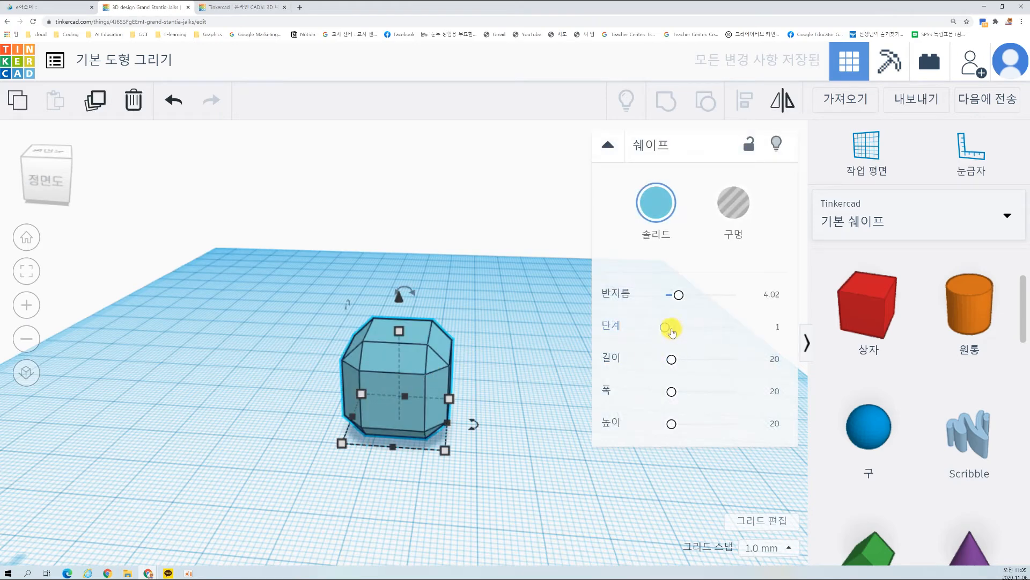
pyautogui.moveTo(667, 329); pyautogui.dragTo(789, 324)
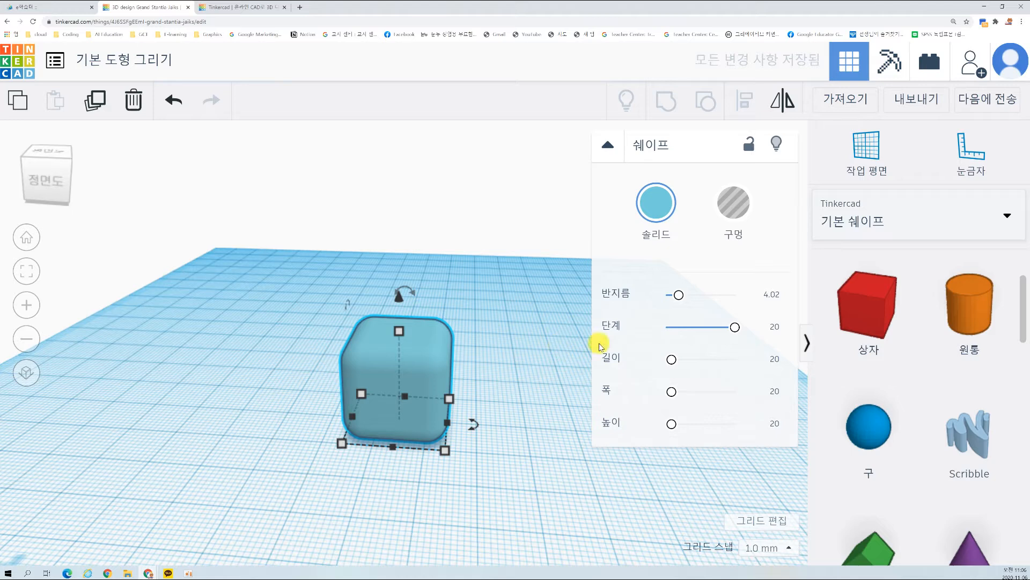
pyautogui.moveTo(736, 330); pyautogui.dragTo(678, 334)
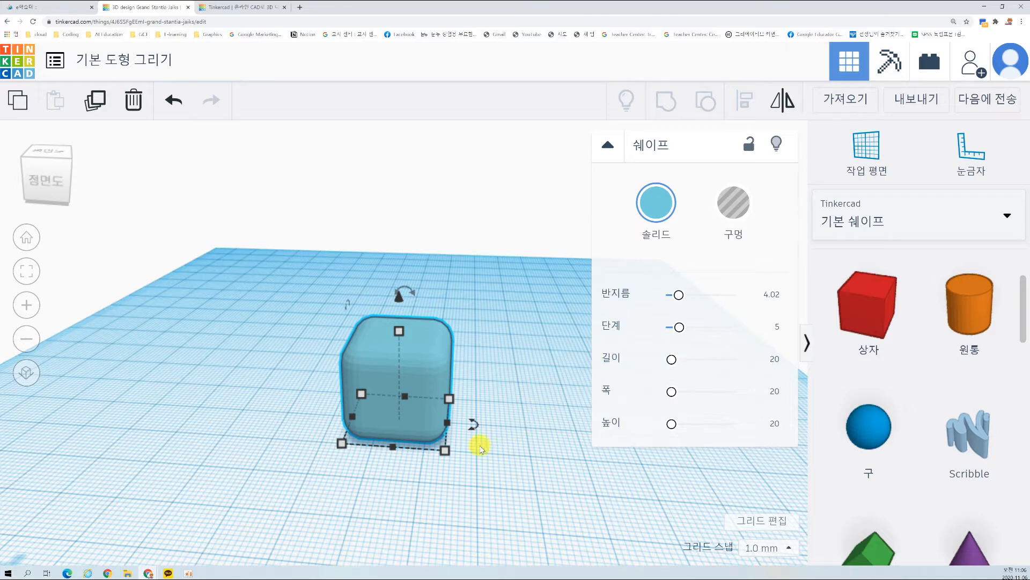
# Step: Vary the box's length (길이) and width (폭) parameters, and reset both to 20
pyautogui.moveTo(674, 363); pyautogui.dragTo(673, 361)
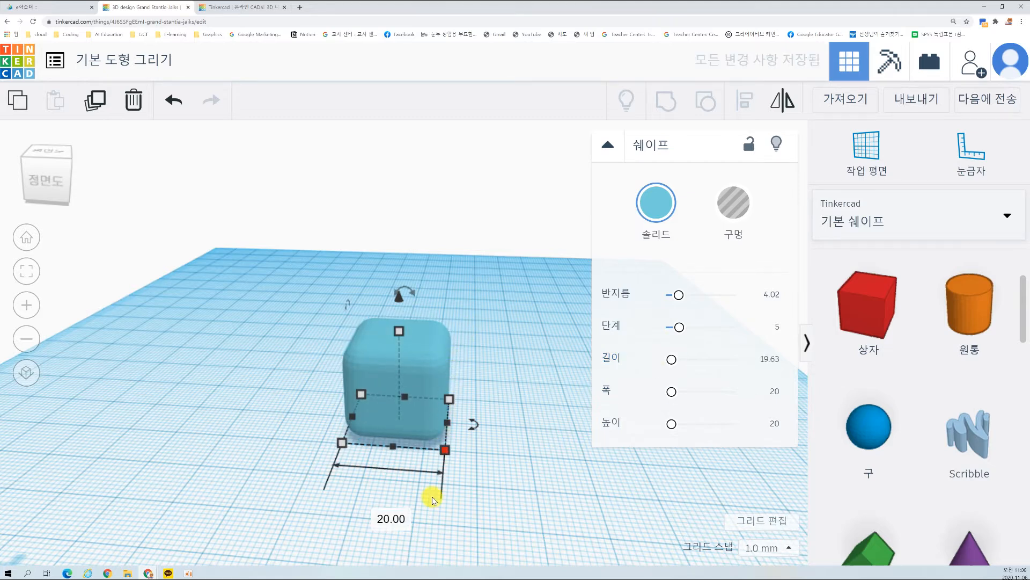
pyautogui.moveTo(674, 391); pyautogui.dragTo(675, 359)
pyautogui.click(769, 357)
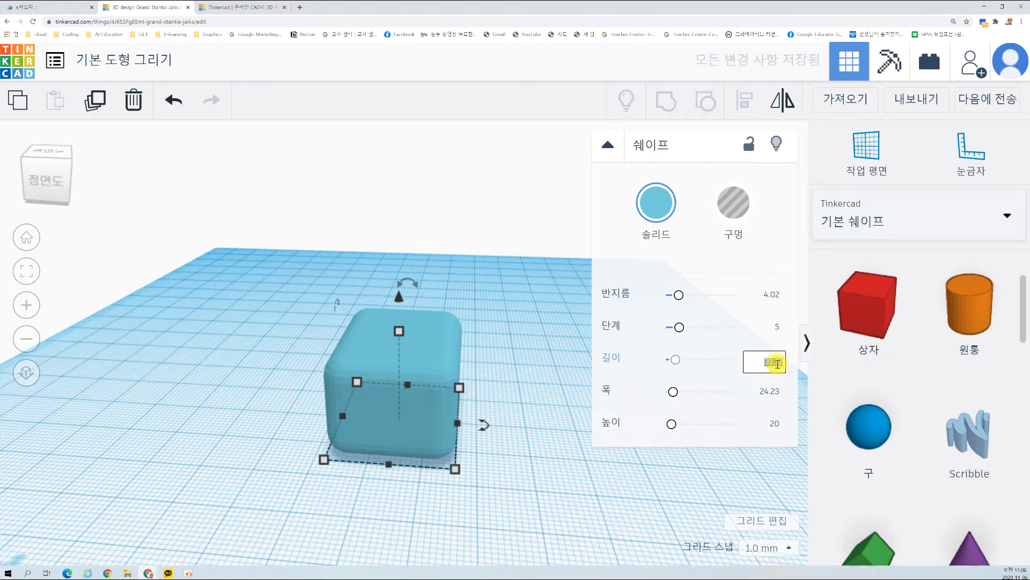
pyautogui.press('Return')
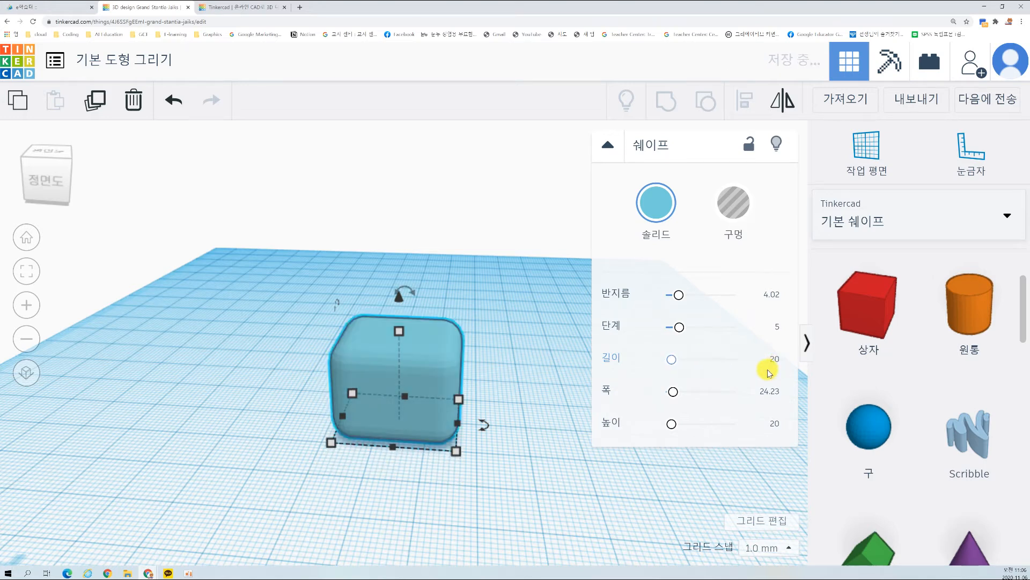
pyautogui.click(771, 390)
pyautogui.write('20')
pyautogui.press('Return')
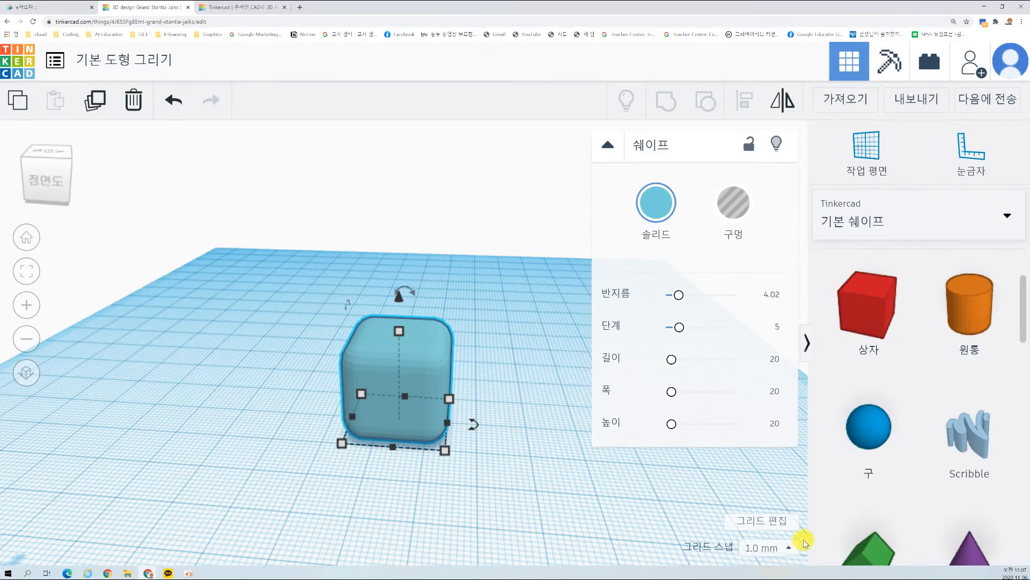
pyautogui.hotkey('ctrl', '1')
pyautogui.click(775, 369)
pyautogui.moveTo(764, 351)
pyautogui.keyDown('ctrl'); pyautogui.mouseDown()
pyautogui.moveTo(791, 370)
pyautogui.moveTo(803, 432)
pyautogui.moveTo(796, 496)
pyautogui.mouseUp(); pyautogui.keyUp('ctrl')
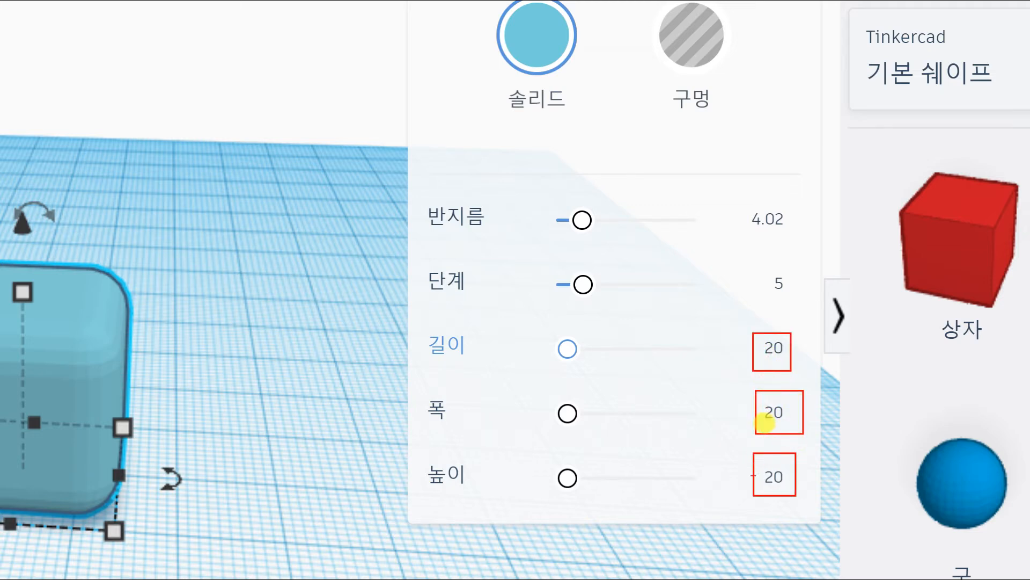
pyautogui.press('Escape')
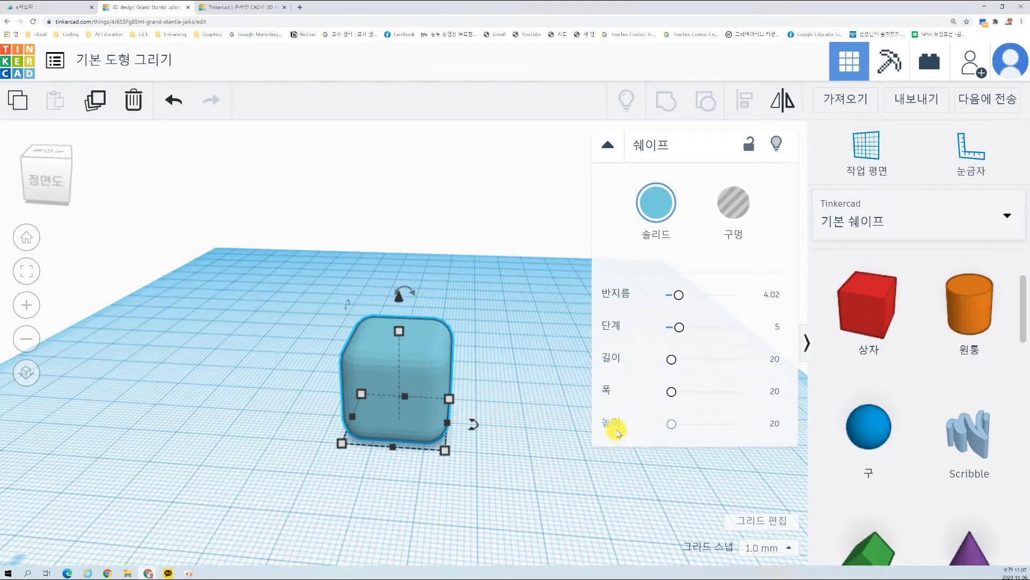
# Step: Increase the box's height (높이) parameter and reset it to 20
pyautogui.moveTo(671, 424); pyautogui.dragTo(681, 423)
pyautogui.click(759, 426)
pyautogui.write('20')
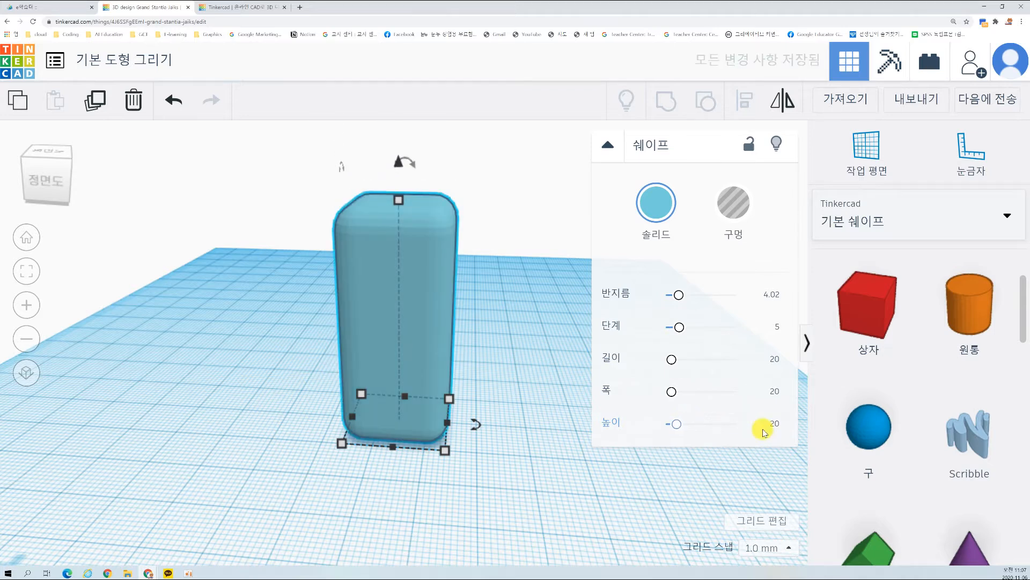
pyautogui.press('Return')
# Step: Move the box 21 mm to the left and 4 mm back on the workplane
pyautogui.moveTo(428, 351); pyautogui.dragTo(329, 340)
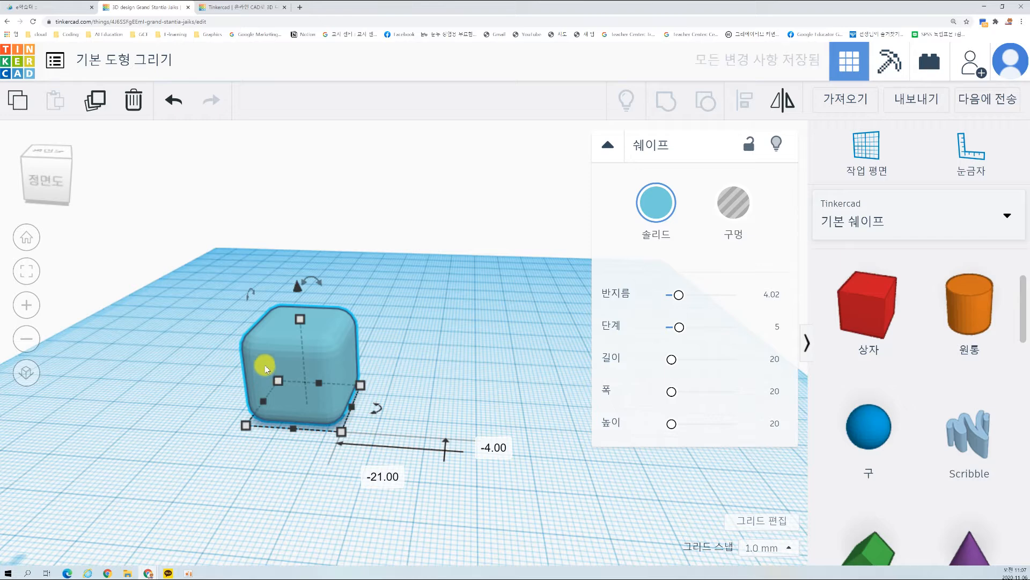
pyautogui.click(335, 484)
pyautogui.click(317, 387)
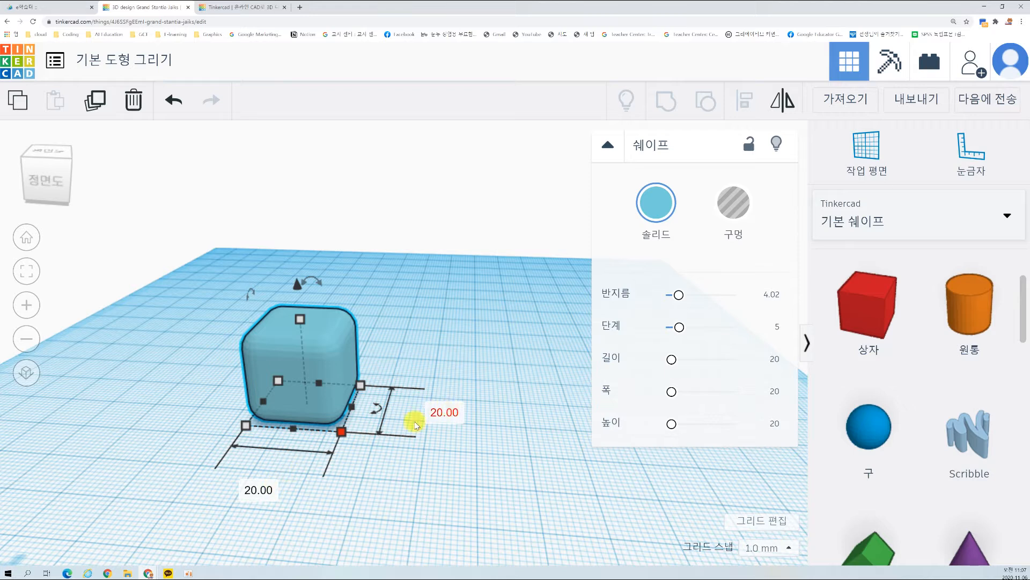
# Step: Resize the box directly on the workplane to a 30 mm by 30 mm base and a height of 50 mm
pyautogui.click(265, 489)
pyautogui.write('30')
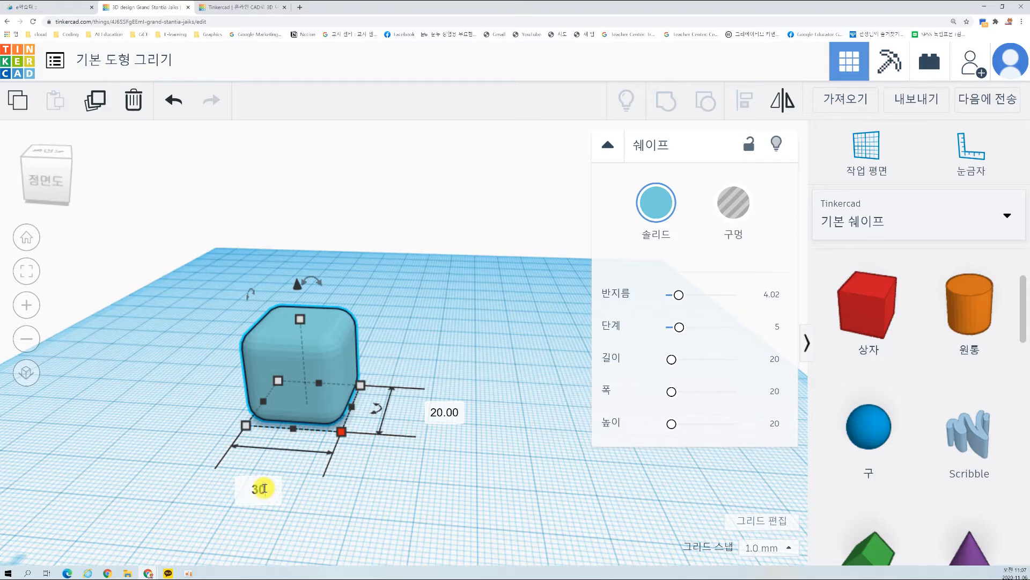
pyautogui.press('Return')
pyautogui.click(488, 416)
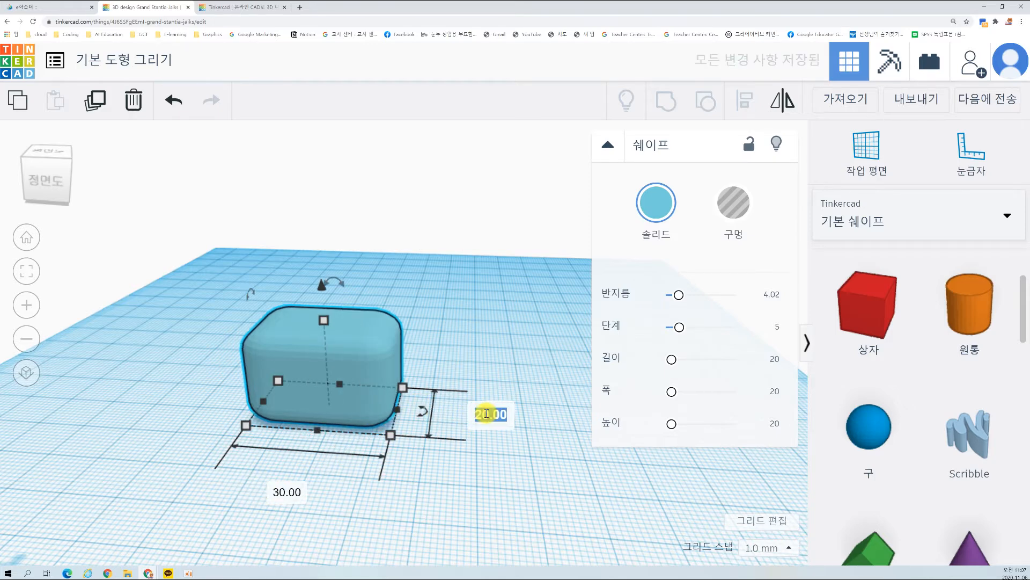
pyautogui.write('30')
pyautogui.press('Tab')
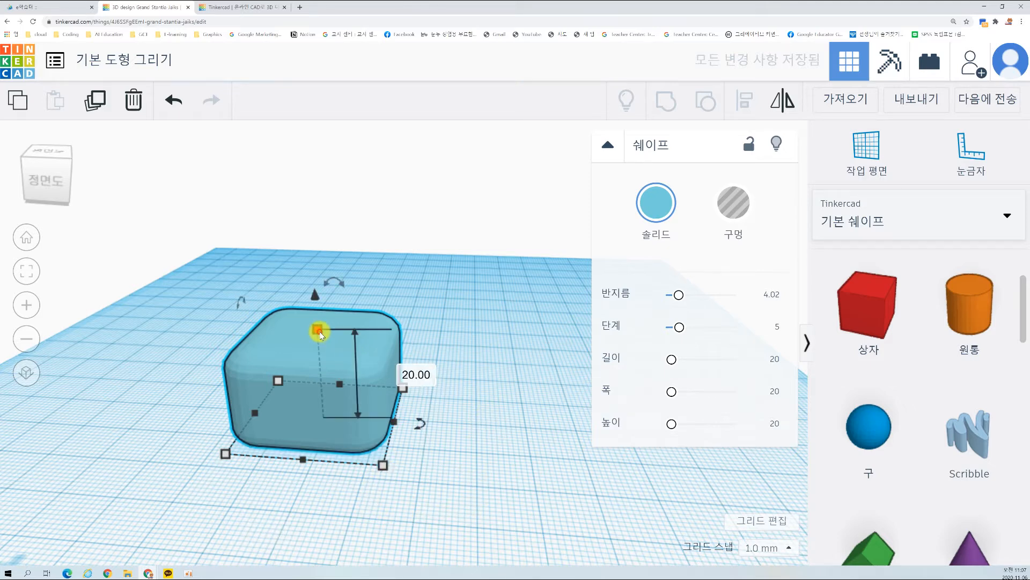
pyautogui.click(416, 374)
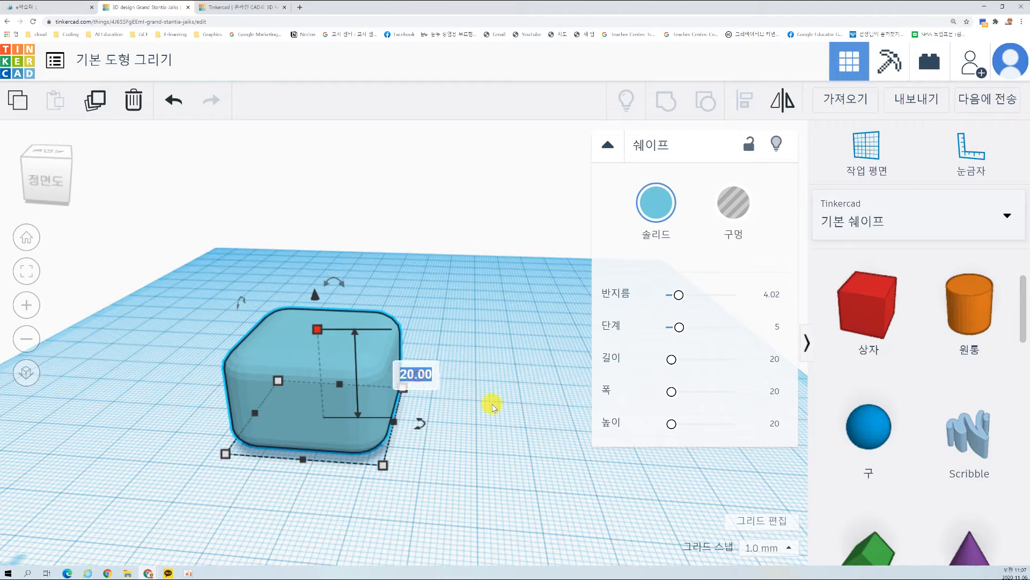
pyautogui.write('50')
pyautogui.press('Return')
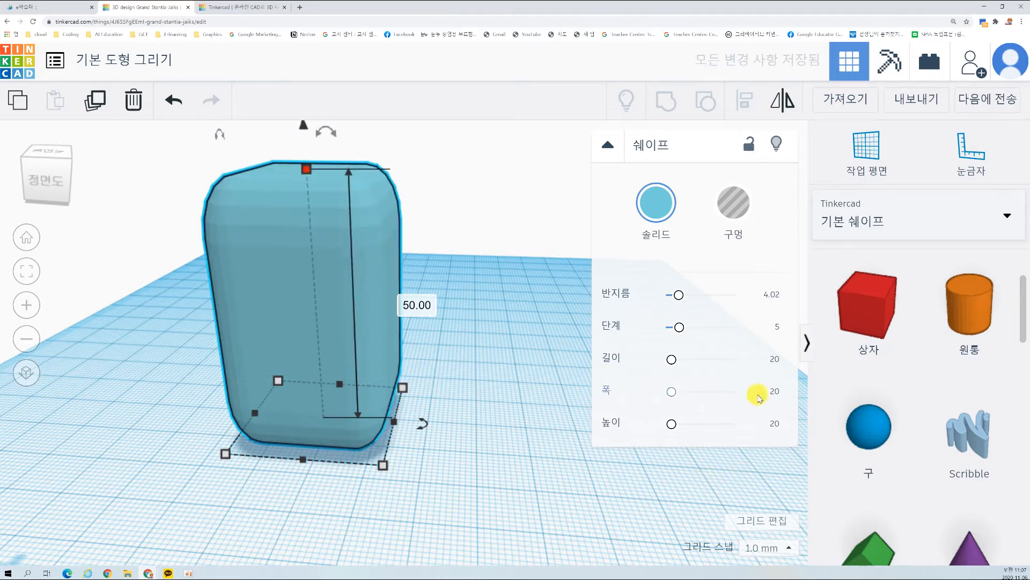
# Step: Move the tall box to the back-left area of the workplane
pyautogui.click(538, 462)
pyautogui.moveTo(488, 431); pyautogui.dragTo(427, 322, button='right')
pyautogui.click(402, 328)
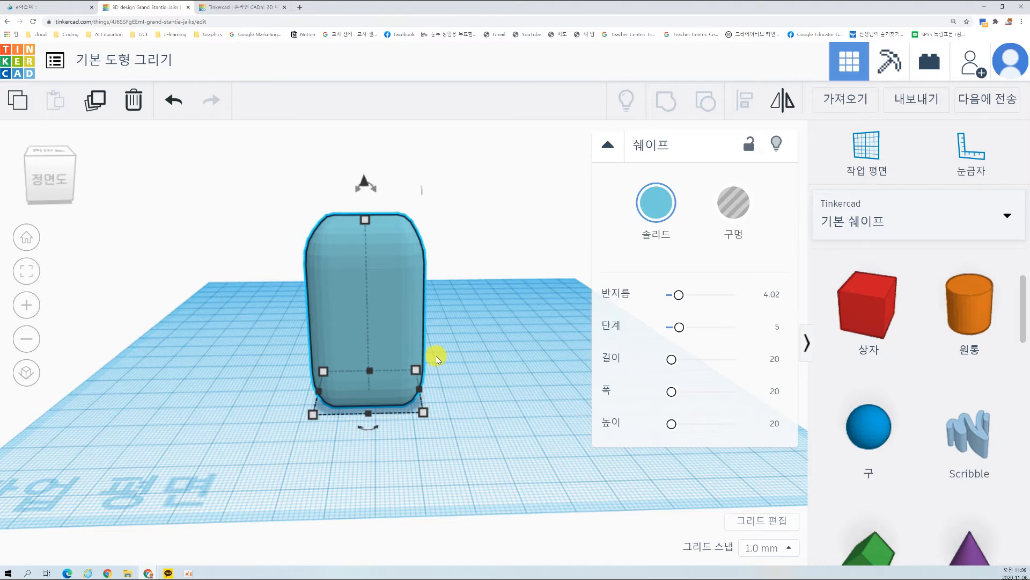
pyautogui.scroll(-3, 443, 359)
pyautogui.moveTo(368, 355); pyautogui.dragTo(302, 237)
pyautogui.click(325, 368)
pyautogui.moveTo(323, 399); pyautogui.dragTo(341, 400, button='right')
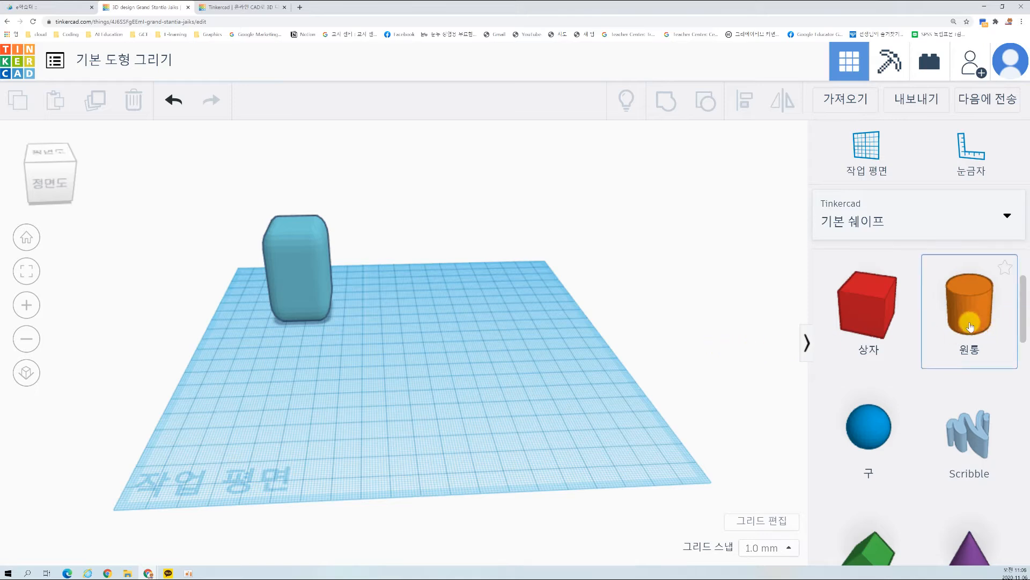
# Step: Place a cylinder (원통) from the basic shapes on the workplane to the right of the box
pyautogui.moveTo(971, 326); pyautogui.dragTo(423, 308)
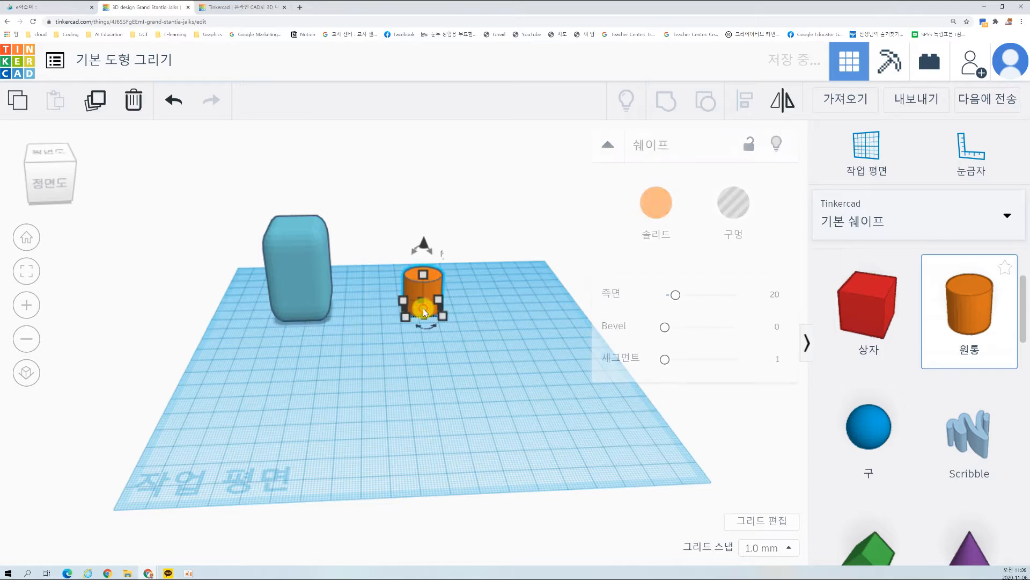
pyautogui.click(482, 374)
pyautogui.moveTo(481, 356); pyautogui.dragTo(451, 354, button='right')
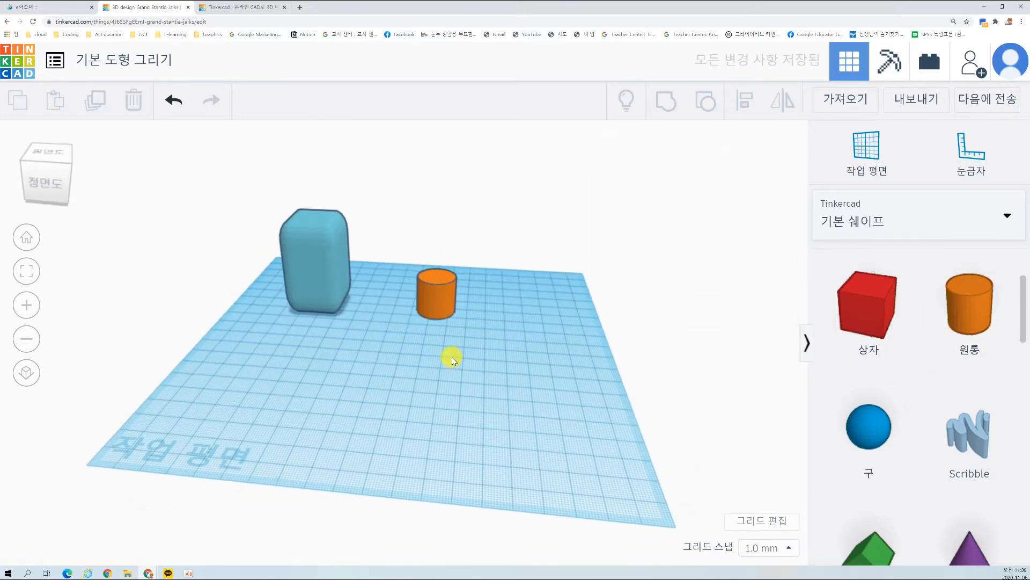
pyautogui.scroll(5, 445, 332)
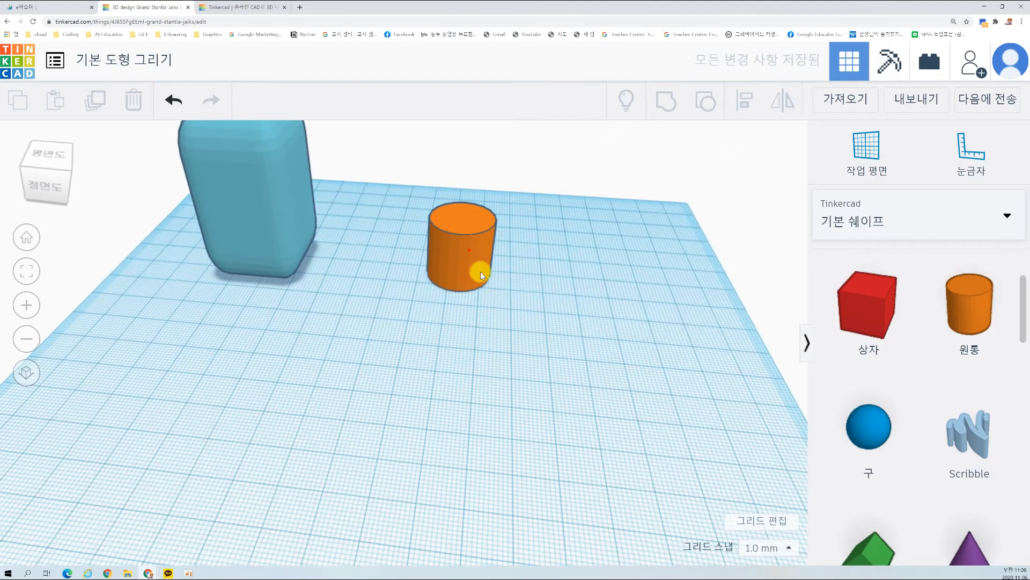
# Step: Try the cylinder with 12 sides (측면) and with 64 sides
pyautogui.click(470, 254)
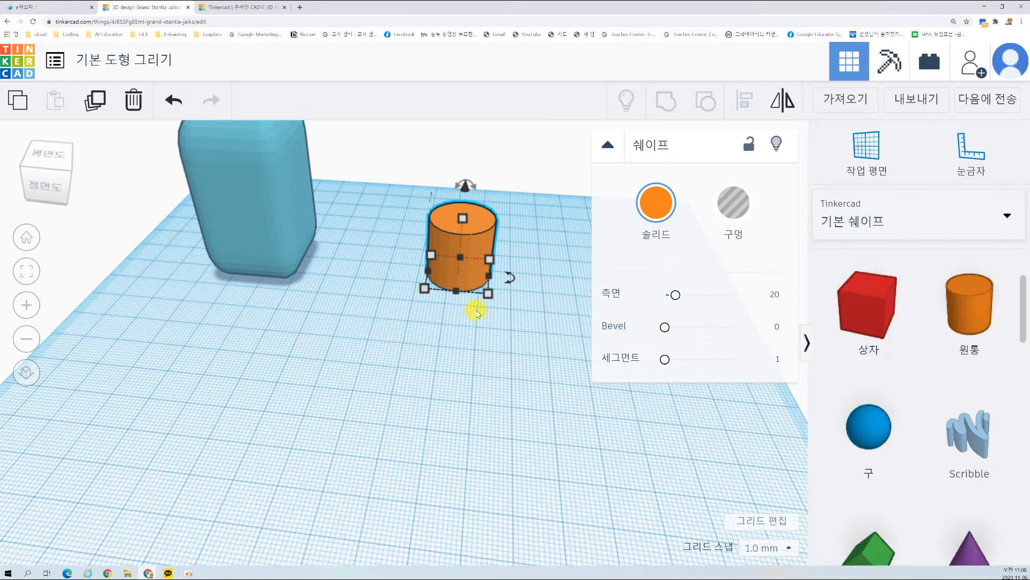
pyautogui.scroll(3, 485, 294)
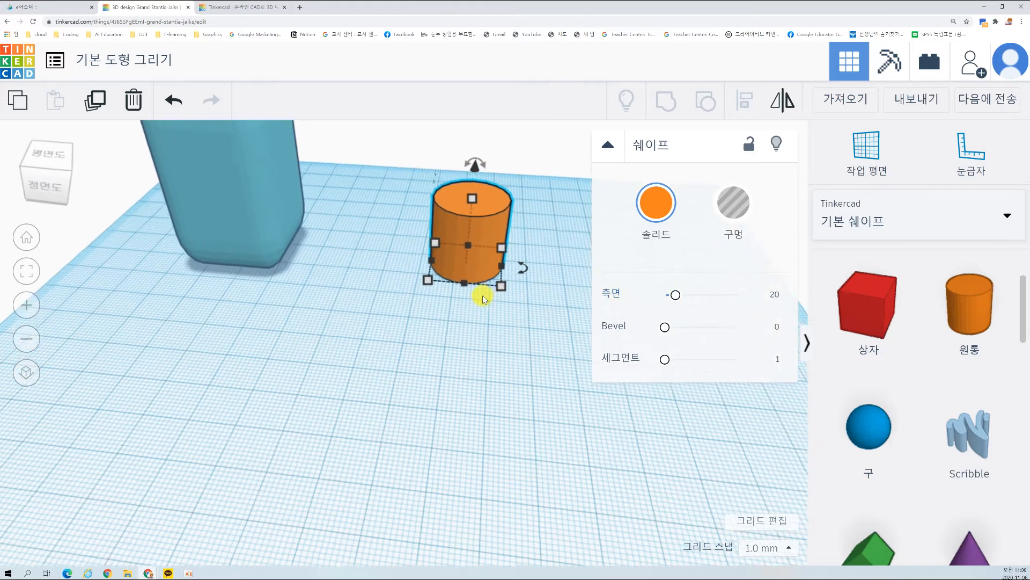
pyautogui.moveTo(510, 299); pyautogui.dragTo(545, 276, button='right')
pyautogui.moveTo(671, 294); pyautogui.dragTo(642, 293)
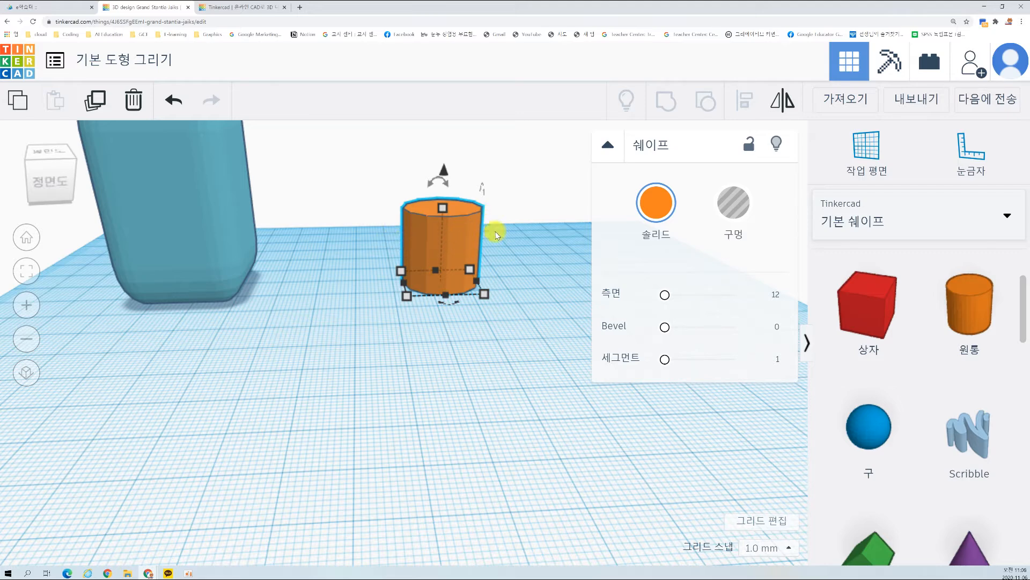
pyautogui.moveTo(665, 298); pyautogui.dragTo(753, 298)
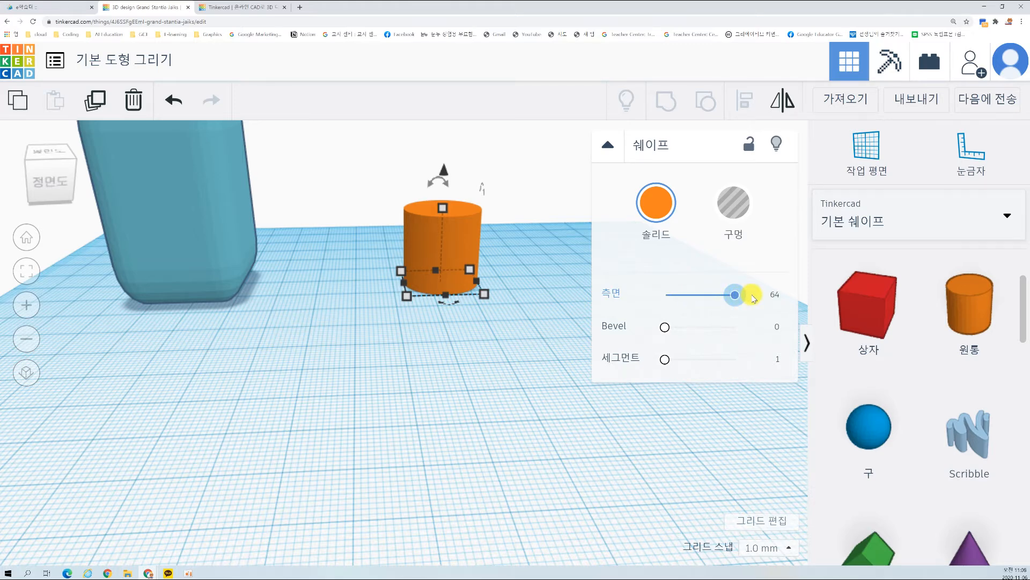
# Step: Set the cylinder's sides (측면) to 27, bevel its edges by 1.74, and reduce the bevel to 1.19
pyautogui.moveTo(752, 299); pyautogui.dragTo(713, 327)
pyautogui.scroll(2, 498, 314)
pyautogui.moveTo(491, 318); pyautogui.dragTo(527, 329, button='right')
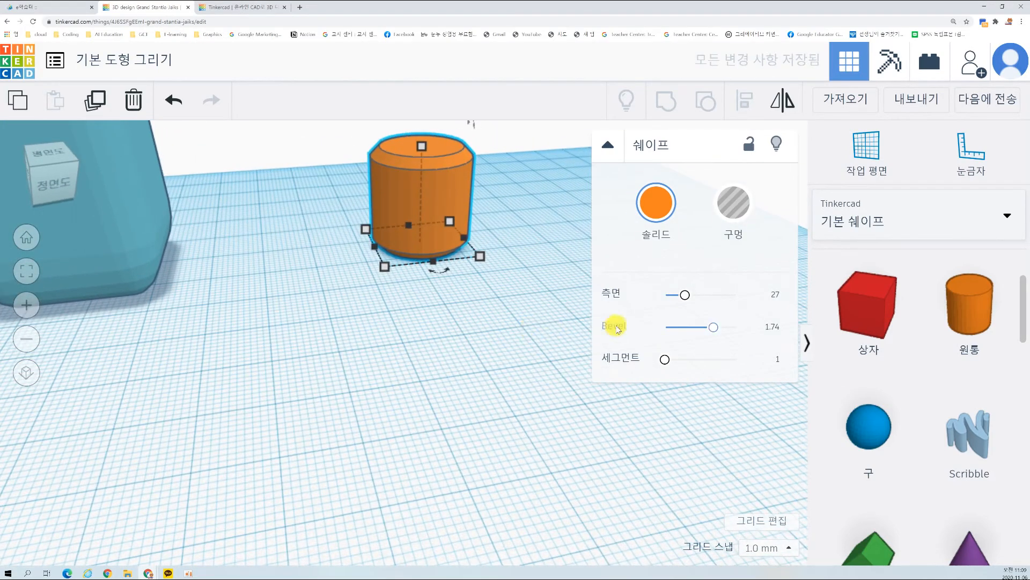
pyautogui.moveTo(713, 329)
pyautogui.mouseDown()
pyautogui.moveTo(662, 325)
pyautogui.moveTo(762, 319)
pyautogui.moveTo(674, 323)
pyautogui.moveTo(700, 324)
pyautogui.mouseUp()
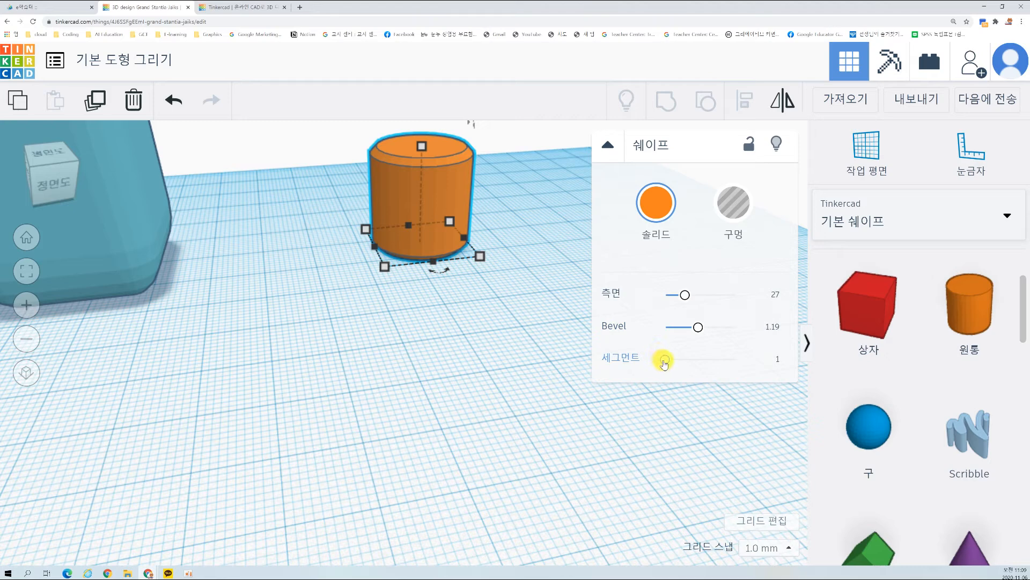
# Step: Round the cylinder's edges by setting its bevel to 2.11 and its segments (세그먼트) to 8
pyautogui.moveTo(664, 362)
pyautogui.mouseDown()
pyautogui.moveTo(713, 357)
pyautogui.moveTo(642, 354)
pyautogui.moveTo(660, 352)
pyautogui.moveTo(670, 365)
pyautogui.moveTo(665, 358)
pyautogui.mouseUp()
pyautogui.moveTo(697, 327); pyautogui.dragTo(723, 328)
pyautogui.moveTo(664, 364); pyautogui.dragTo(715, 365)
pyautogui.click(591, 406)
pyautogui.scroll(5, 514, 263)
pyautogui.moveTo(493, 241); pyautogui.dragTo(365, 287, button='right')
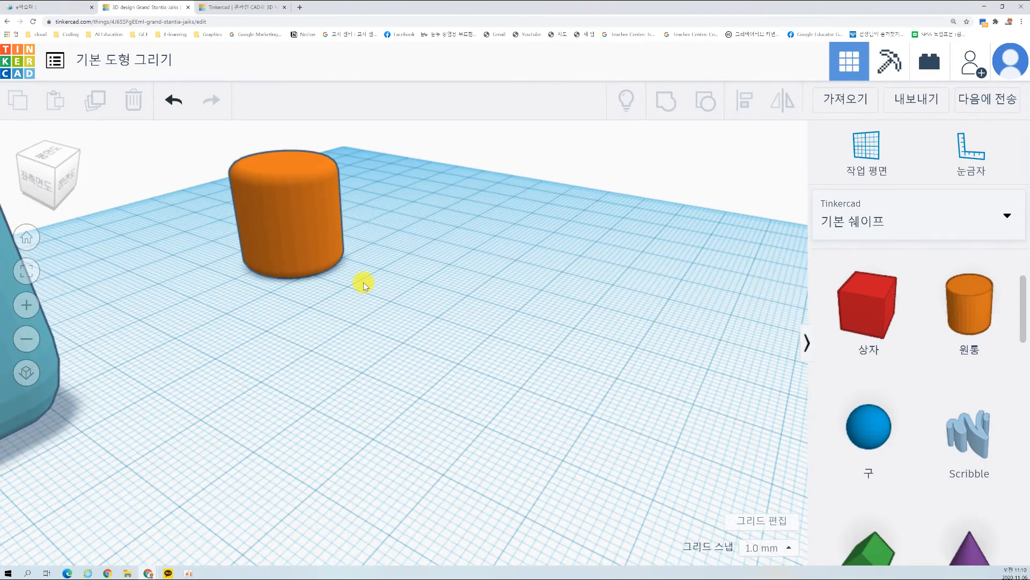
pyautogui.moveTo(372, 258); pyautogui.dragTo(442, 269, button='right')
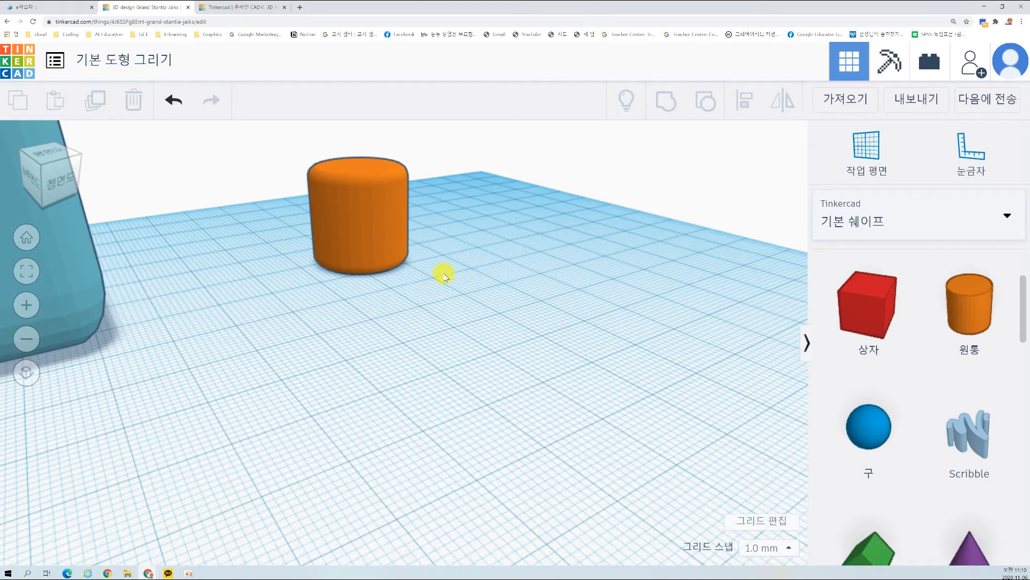
# Step: Resize the cylinder's base to 30 mm by 30 mm
pyautogui.click(372, 221)
pyautogui.moveTo(448, 292)
pyautogui.mouseDown(button='right')
pyautogui.moveTo(436, 299)
pyautogui.moveTo(425, 236)
pyautogui.moveTo(452, 287)
pyautogui.mouseUp(button='right')
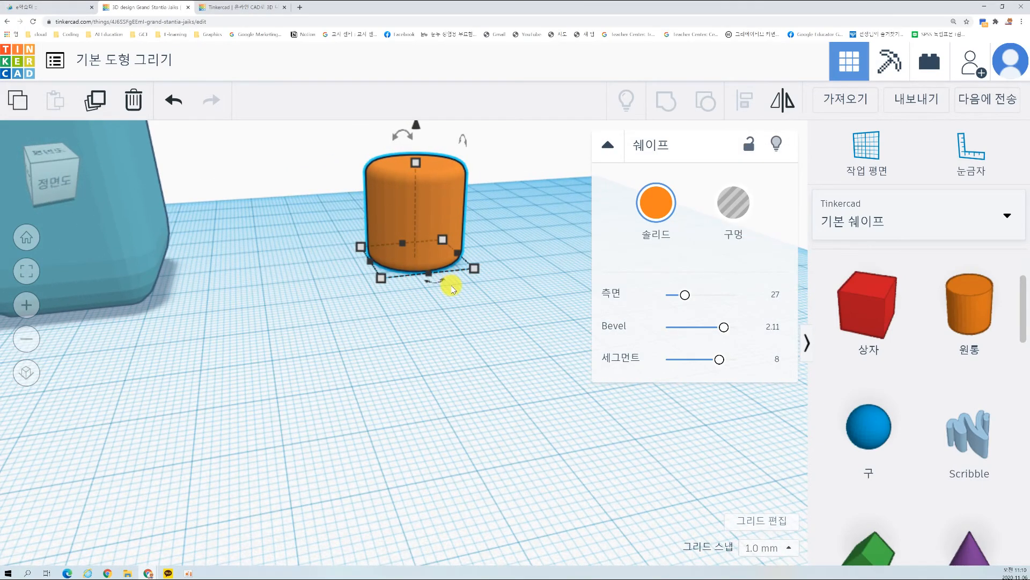
pyautogui.moveTo(476, 270)
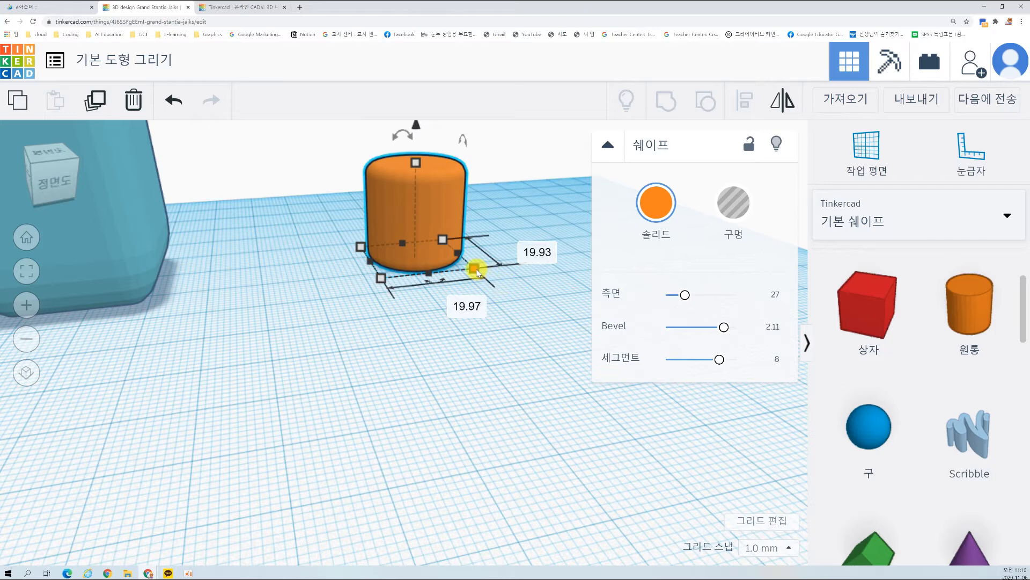
pyautogui.click(457, 299)
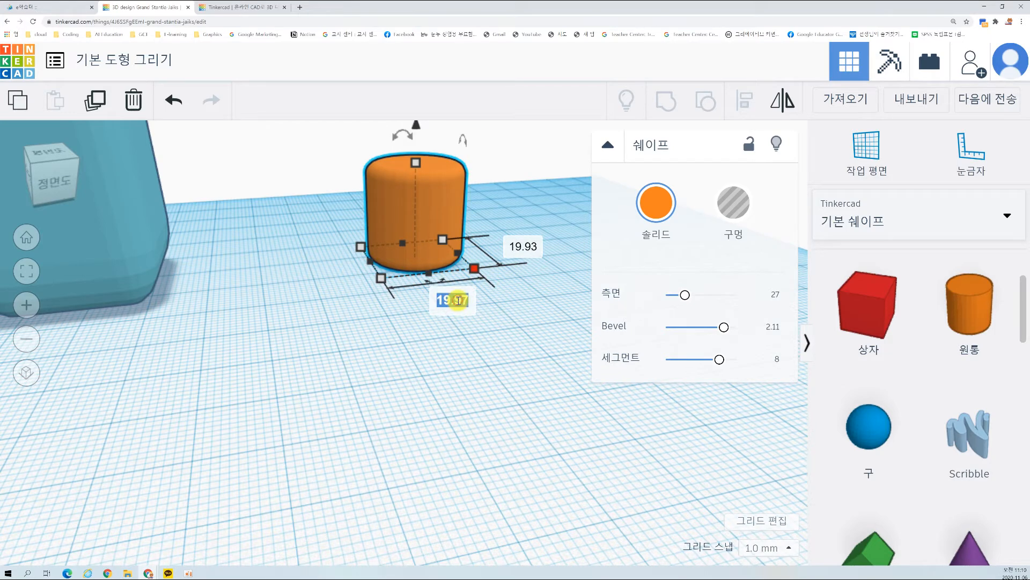
pyautogui.write('30')
pyautogui.click(519, 248)
pyautogui.write('3')
pyautogui.press('Return')
# Step: Set the cylinder's height to 30 mm
pyautogui.moveTo(490, 315); pyautogui.dragTo(405, 256, button='right')
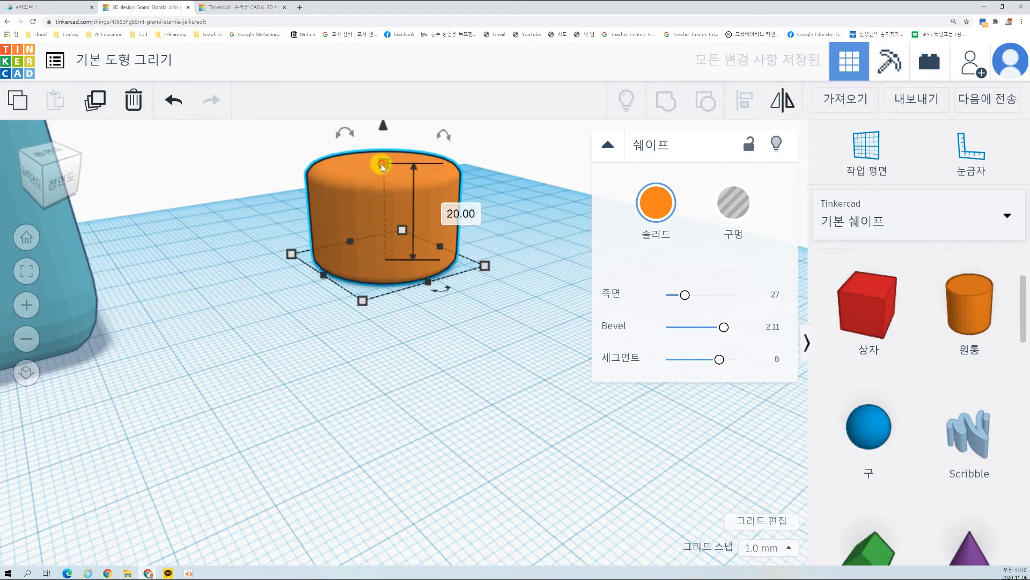
pyautogui.click(465, 214)
pyautogui.write('30')
pyautogui.press('Return')
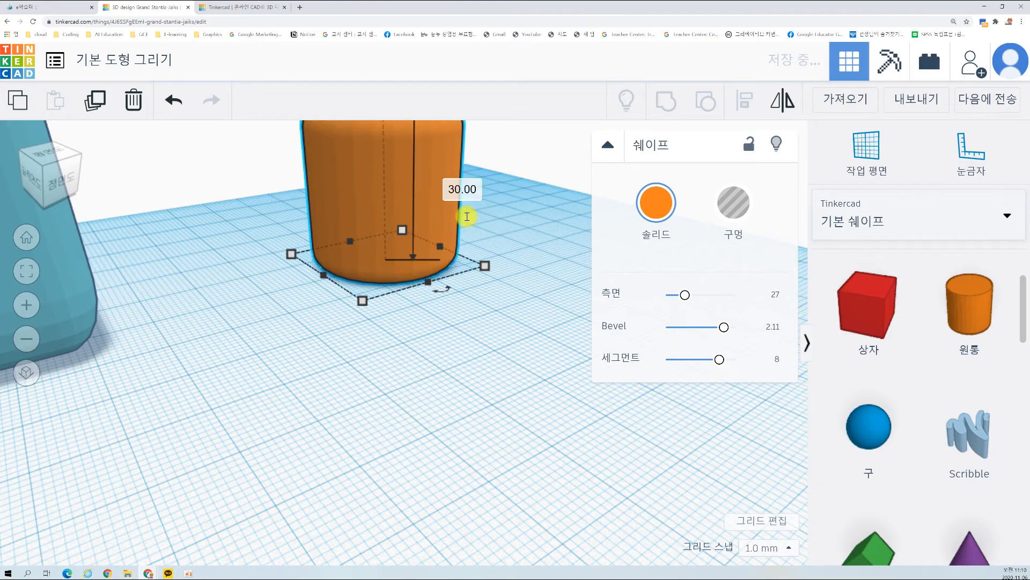
# Step: Move the cylinder sideways along the workplane, closer to the teal box
pyautogui.scroll(-2, 465, 219)
pyautogui.scroll(-2, 464, 223)
pyautogui.click(383, 417)
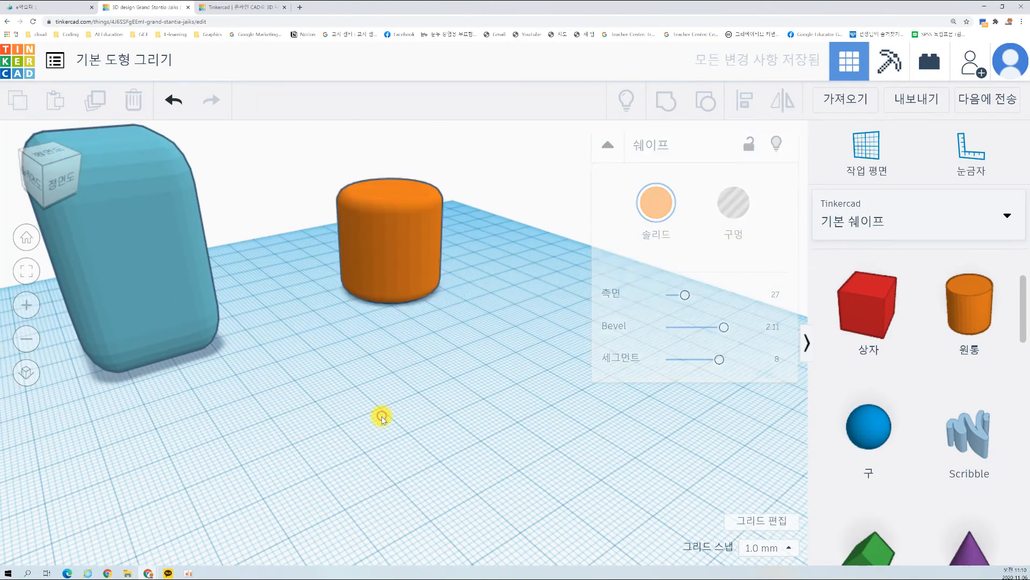
pyautogui.scroll(-3, 387, 362)
pyautogui.moveTo(335, 350); pyautogui.dragTo(257, 343, button='right')
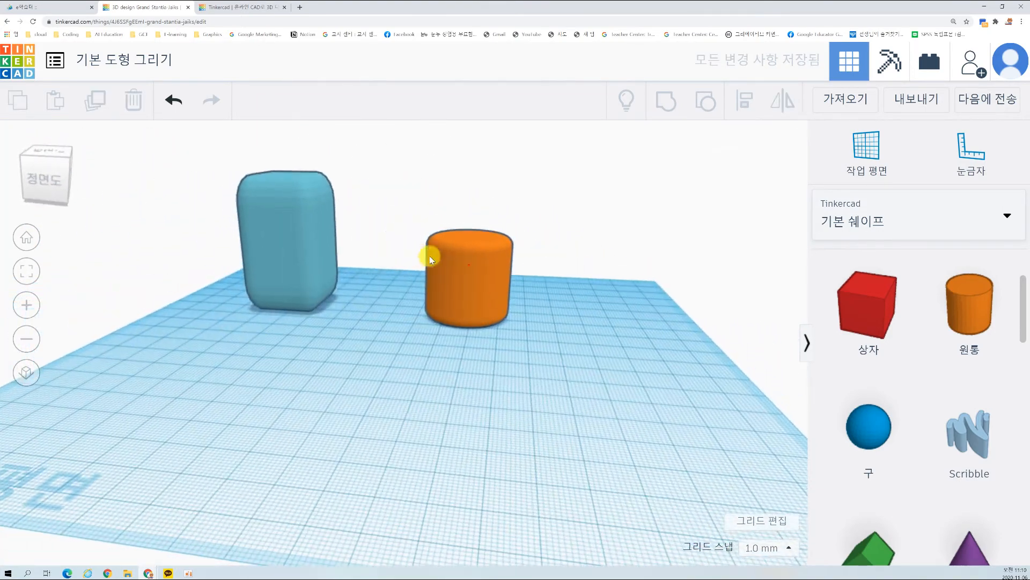
pyautogui.click(424, 257)
pyautogui.click(410, 352)
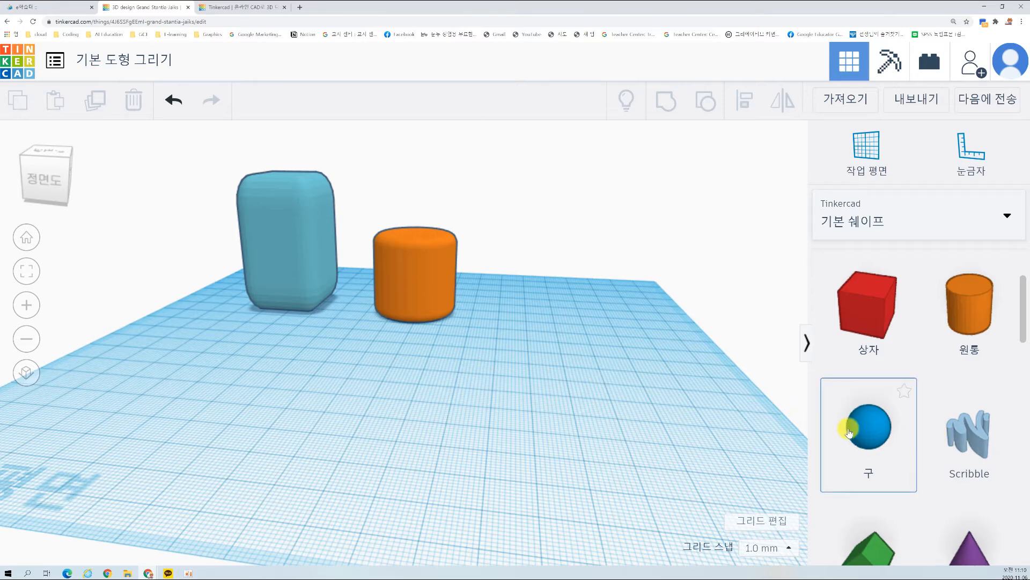
# Step: Place a sphere (구) on the workplane in front of the cylinder
pyautogui.moveTo(855, 435); pyautogui.dragTo(432, 389)
pyautogui.click(486, 418)
pyautogui.moveTo(485, 416); pyautogui.dragTo(430, 403, button='right')
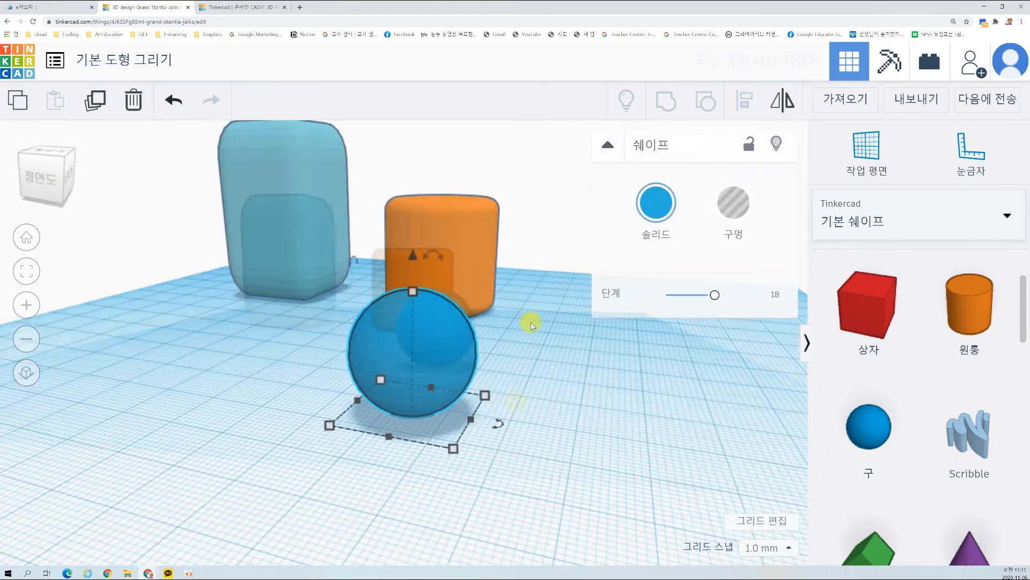
# Step: Try the sphere with its steps (단계) reduced to 4, and finish with the steps set to 24
pyautogui.moveTo(712, 295)
pyautogui.mouseDown()
pyautogui.moveTo(700, 294)
pyautogui.moveTo(717, 304)
pyautogui.mouseUp()
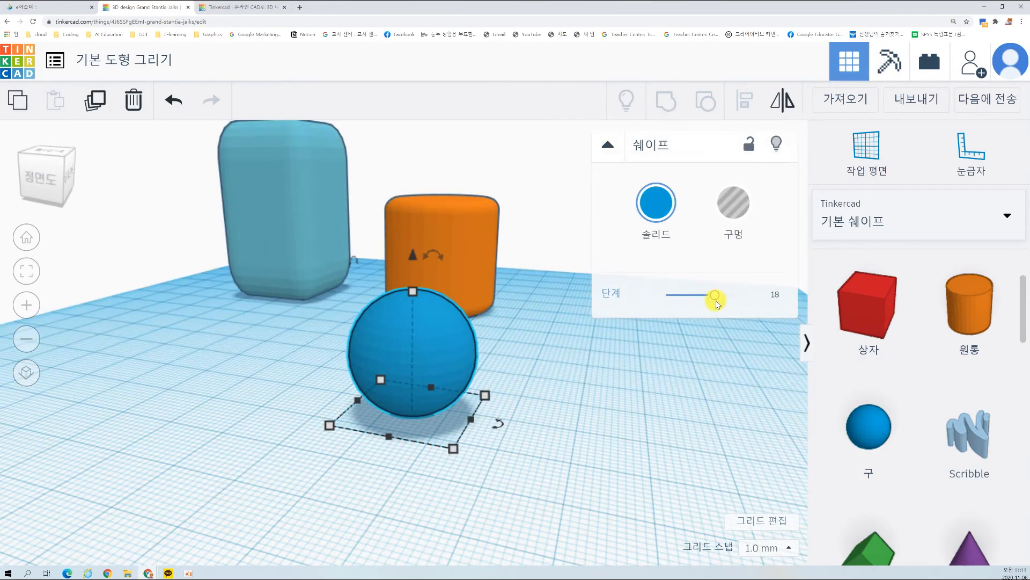
pyautogui.moveTo(717, 299); pyautogui.dragTo(667, 294)
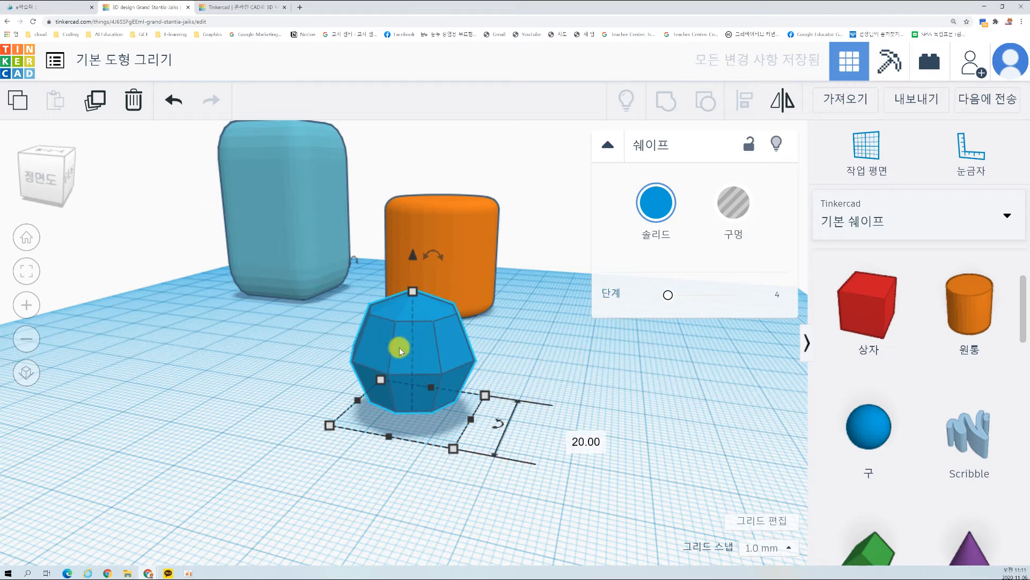
pyautogui.moveTo(668, 295); pyautogui.dragTo(760, 297)
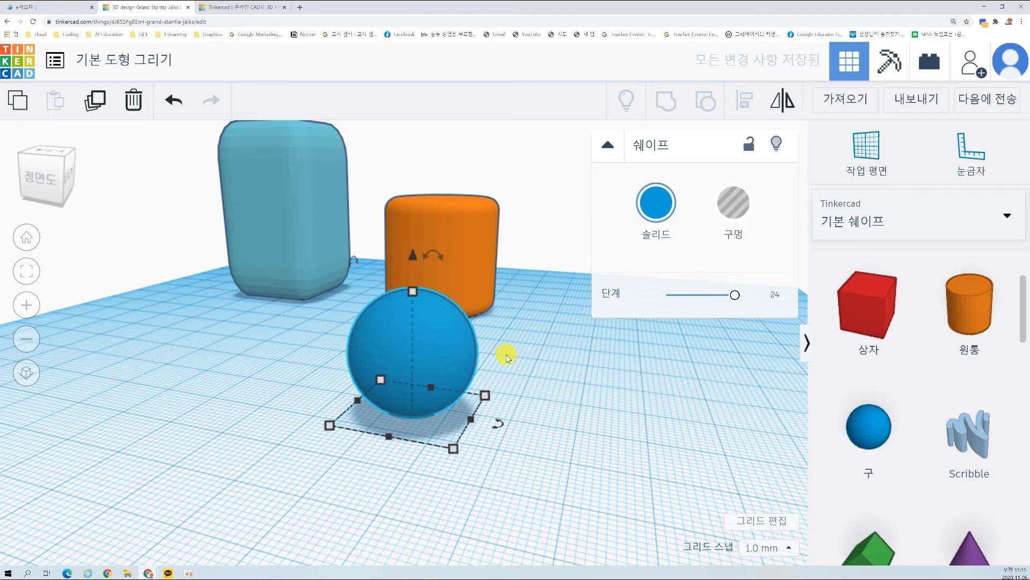
# Step: Resize the sphere's base to 30 mm by 30 mm
pyautogui.moveTo(451, 449)
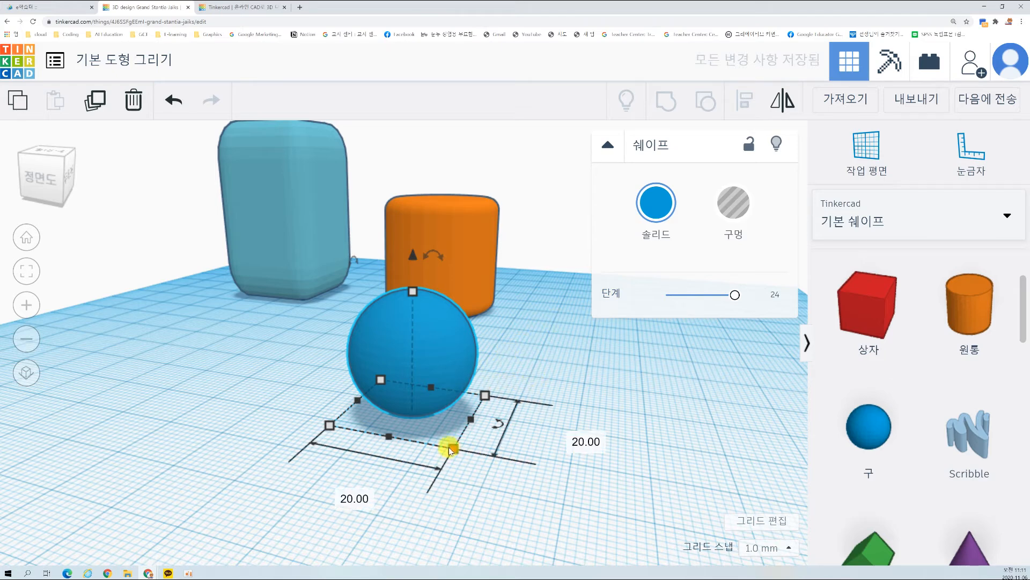
pyautogui.click(347, 492)
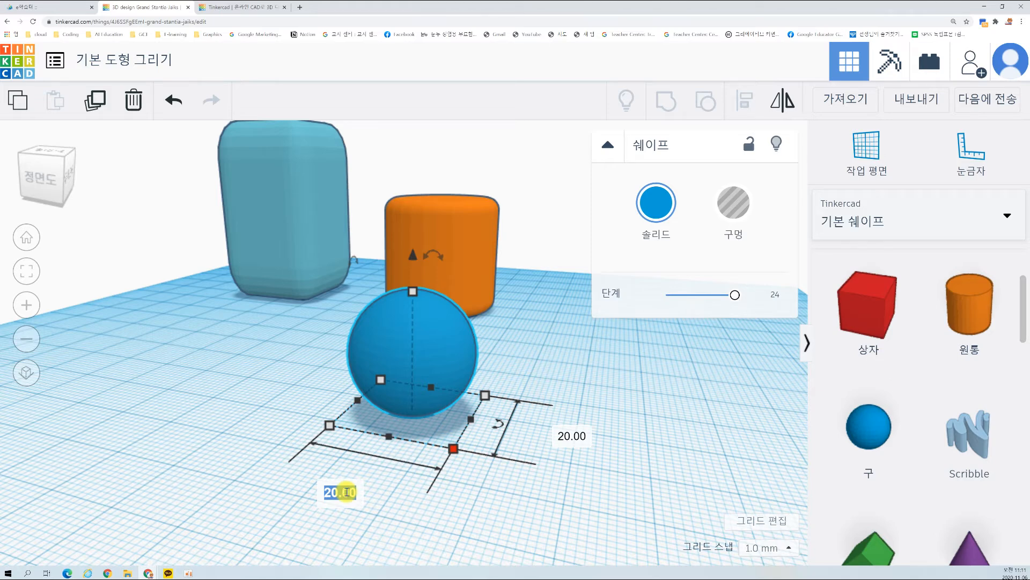
pyautogui.click(397, 342)
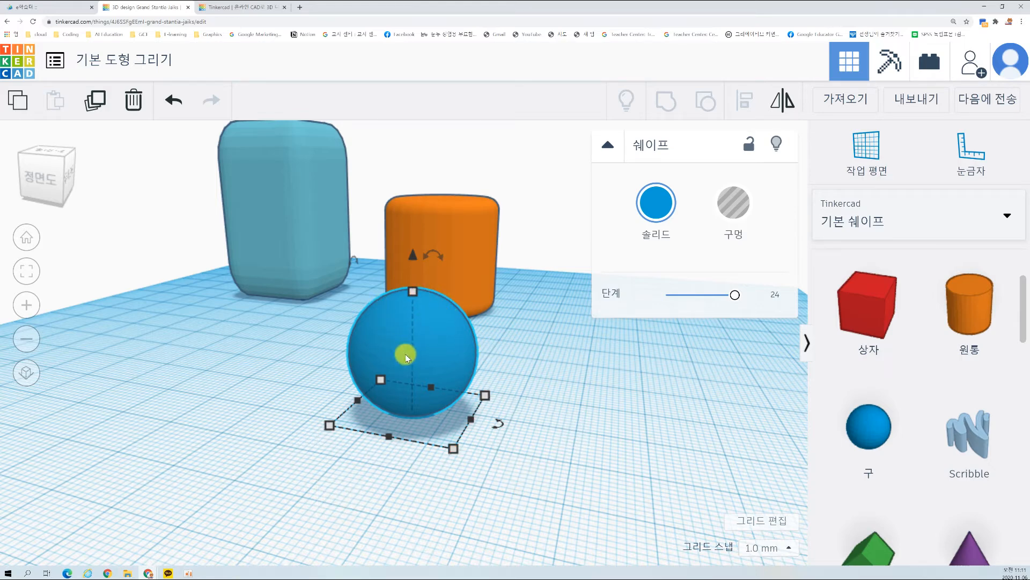
pyautogui.moveTo(451, 444)
pyautogui.click(347, 491)
pyautogui.write('30')
pyautogui.press('Tab')
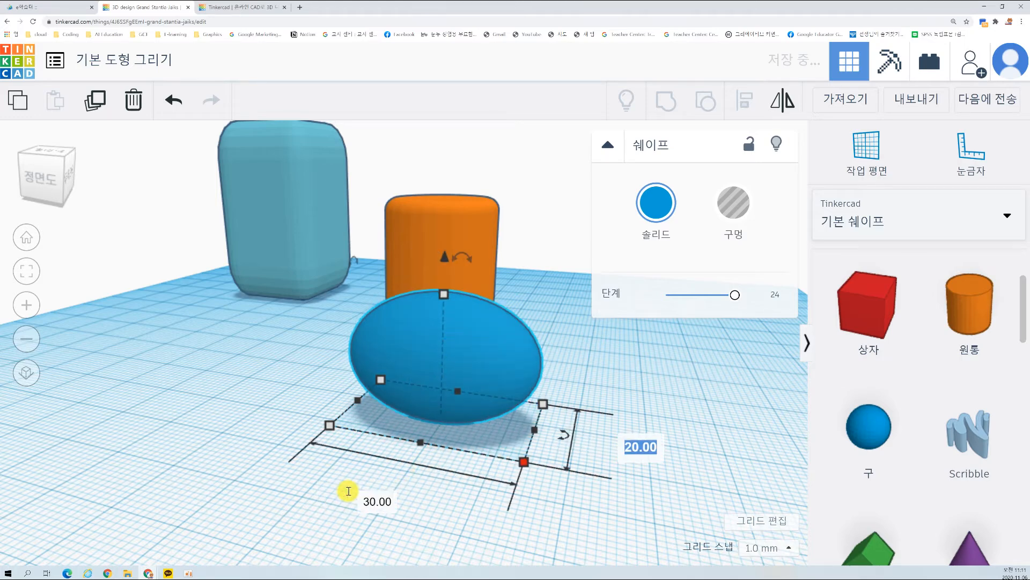
pyautogui.press('Tab')
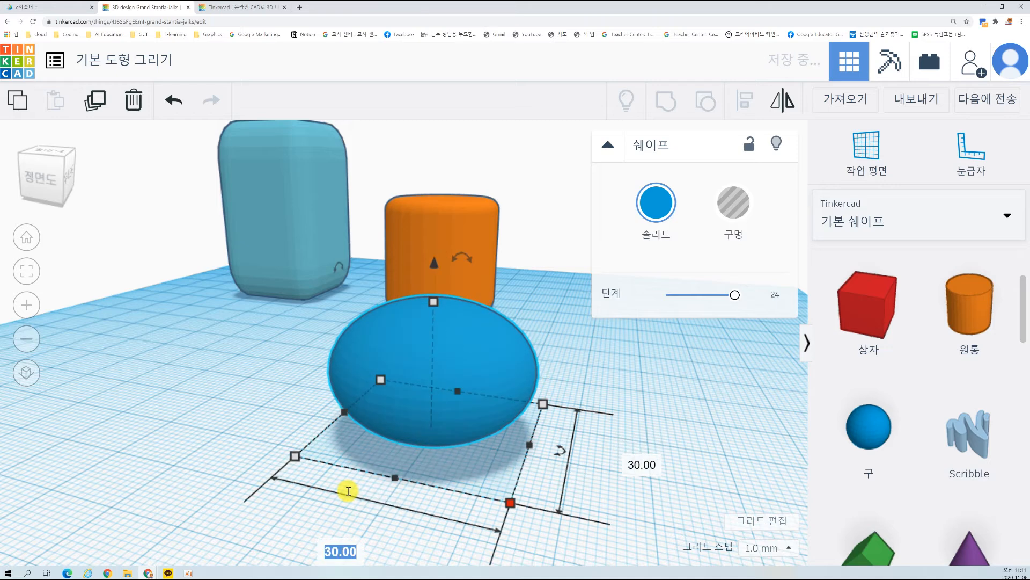
# Step: Set the sphere's height to 30 mm and deselect it
pyautogui.moveTo(433, 301)
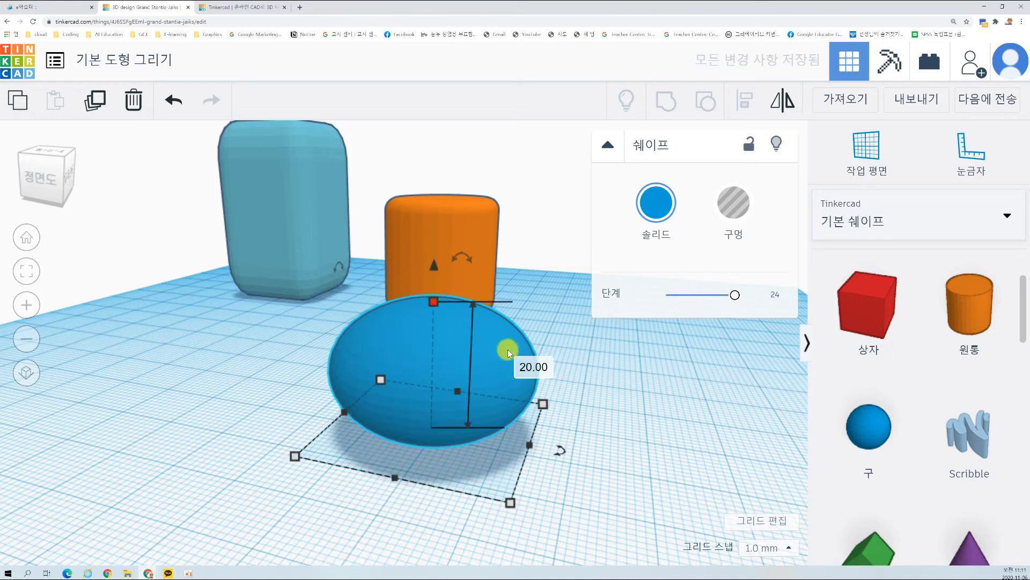
pyautogui.click(525, 365)
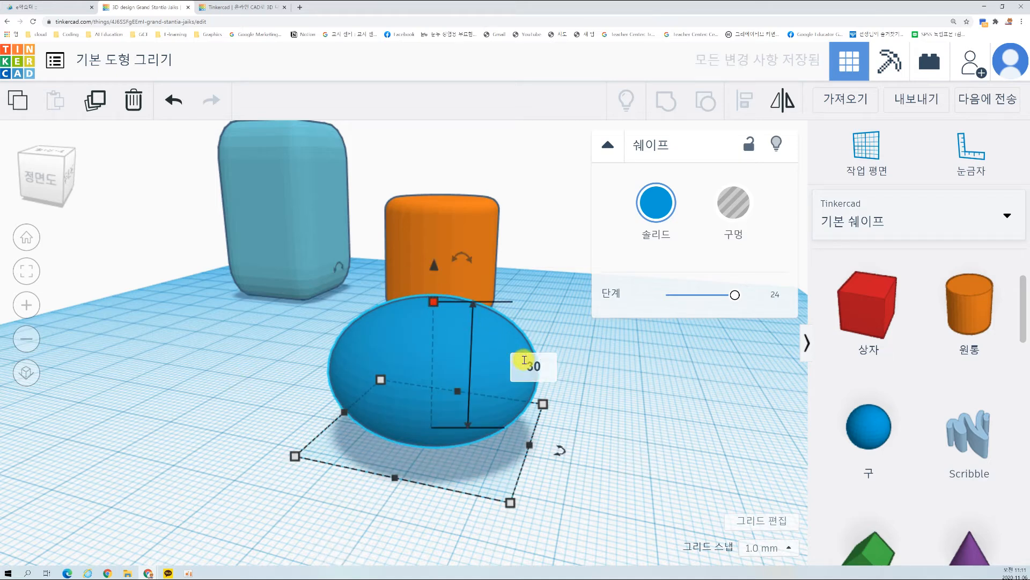
pyautogui.press('Return')
pyautogui.click(627, 374)
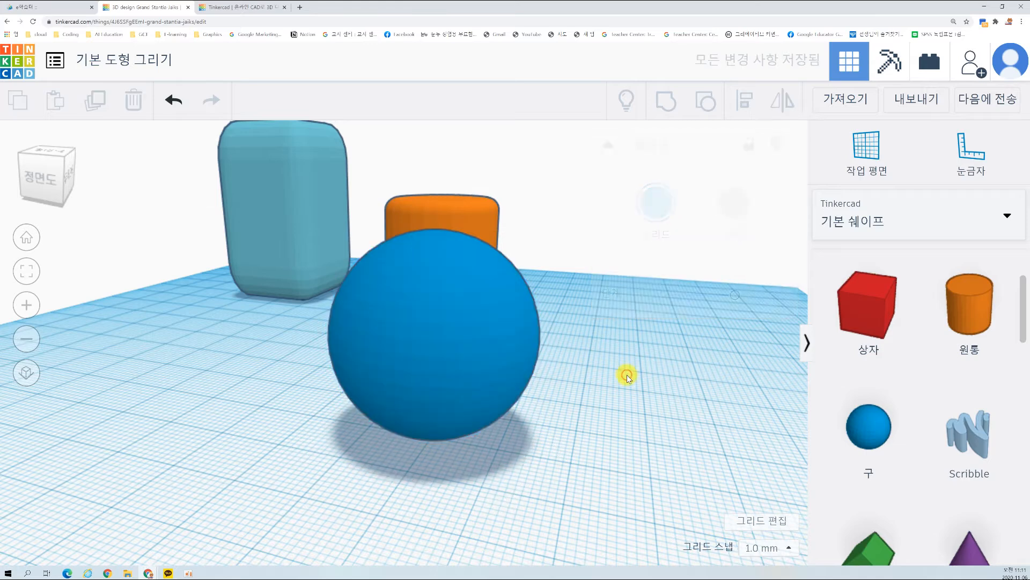
# Step: Move the sphere beside the cylinder so that box, cylinder and sphere stand in a row
pyautogui.scroll(-1, 614, 366)
pyautogui.moveTo(585, 363); pyautogui.dragTo(385, 372, button='right')
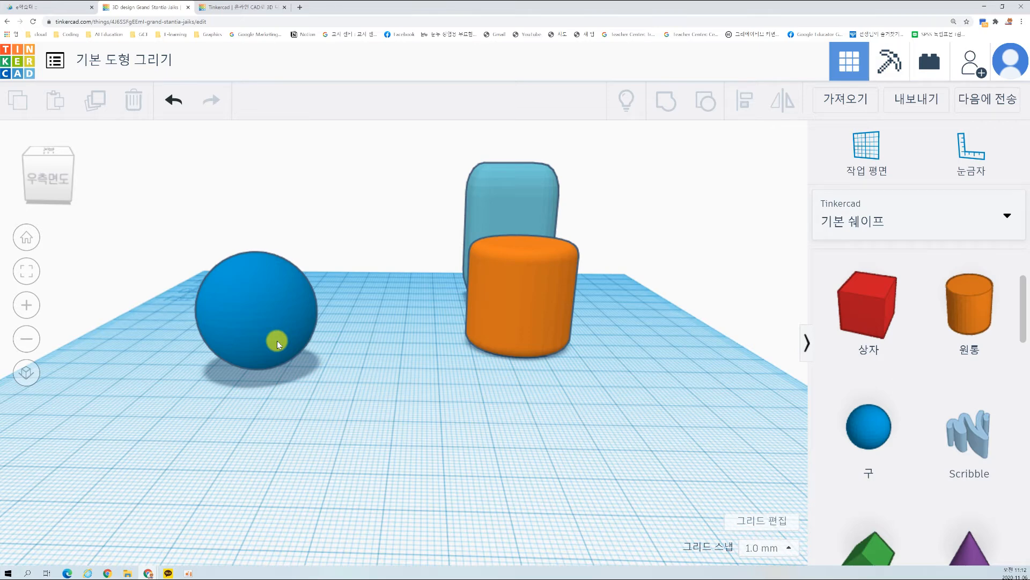
pyautogui.moveTo(184, 379); pyautogui.dragTo(418, 349, button='right')
pyautogui.click(417, 346)
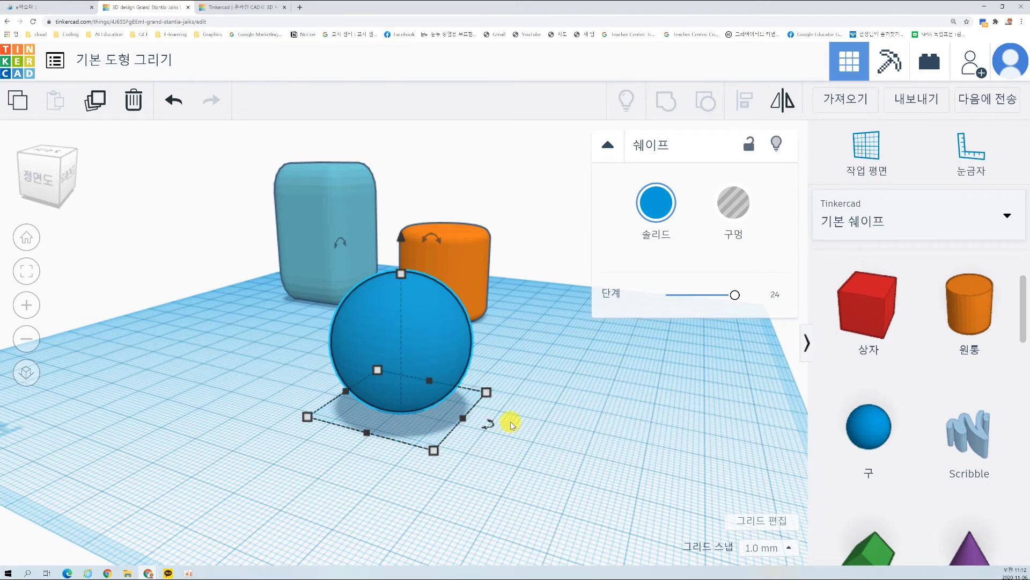
pyautogui.scroll(-3, 510, 421)
pyautogui.click(491, 414)
pyautogui.moveTo(491, 414); pyautogui.dragTo(564, 397, button='right')
pyautogui.moveTo(484, 352); pyautogui.dragTo(517, 285)
pyautogui.click(461, 388)
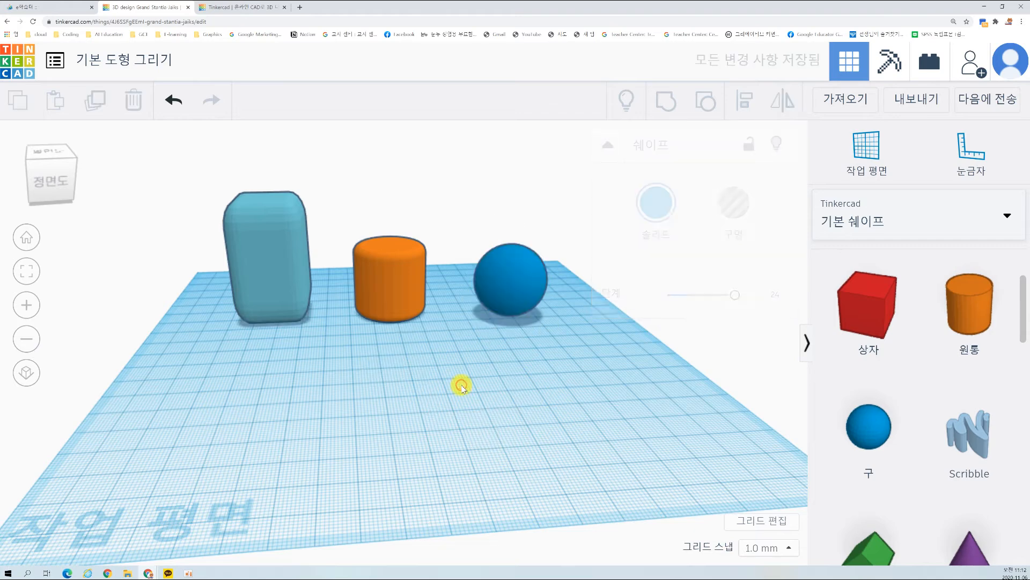
pyautogui.moveTo(540, 397)
pyautogui.mouseDown(button='right')
pyautogui.moveTo(513, 387)
pyautogui.moveTo(544, 393)
pyautogui.mouseUp(button='right')
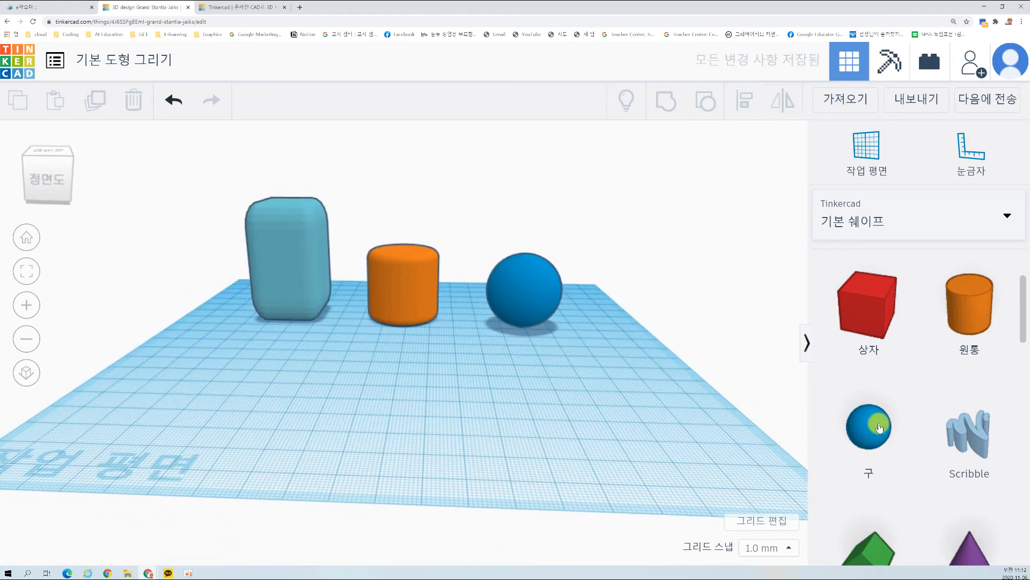
# Step: Add a Scribble shape in front of the row of shapes and handwrite 화이팅 in it
pyautogui.scroll(-3, 970, 443)
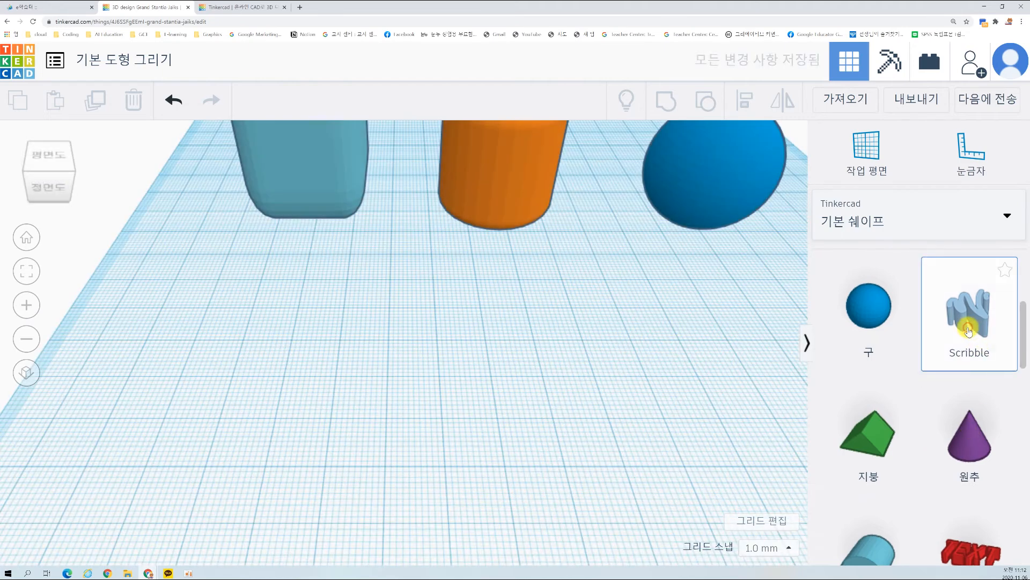
pyautogui.moveTo(970, 322)
pyautogui.mouseDown()
pyautogui.moveTo(568, 359)
pyautogui.moveTo(414, 340)
pyautogui.moveTo(436, 346)
pyautogui.mouseUp()
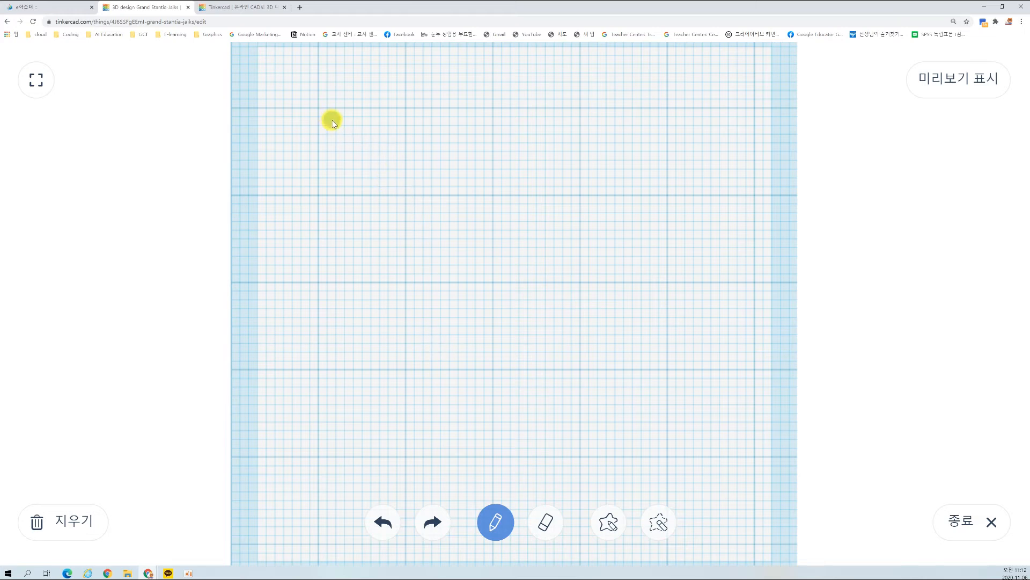
pyautogui.moveTo(334, 129)
pyautogui.mouseDown()
pyautogui.moveTo(345, 131)
pyautogui.moveTo(354, 171)
pyautogui.mouseUp()
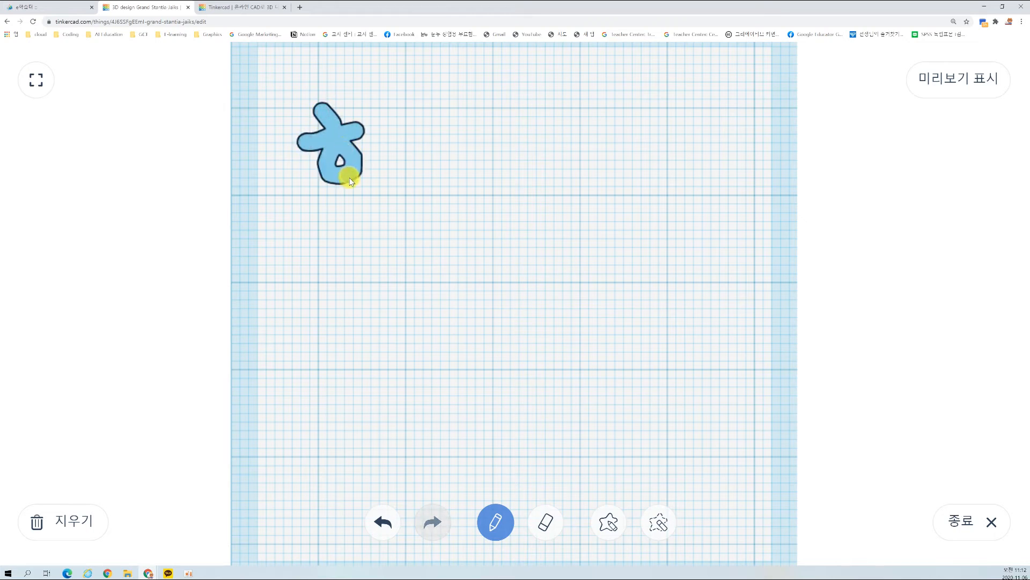
pyautogui.moveTo(384, 101); pyautogui.dragTo(407, 226)
pyautogui.moveTo(477, 164)
pyautogui.mouseDown()
pyautogui.moveTo(459, 163)
pyautogui.moveTo(479, 145)
pyautogui.mouseUp()
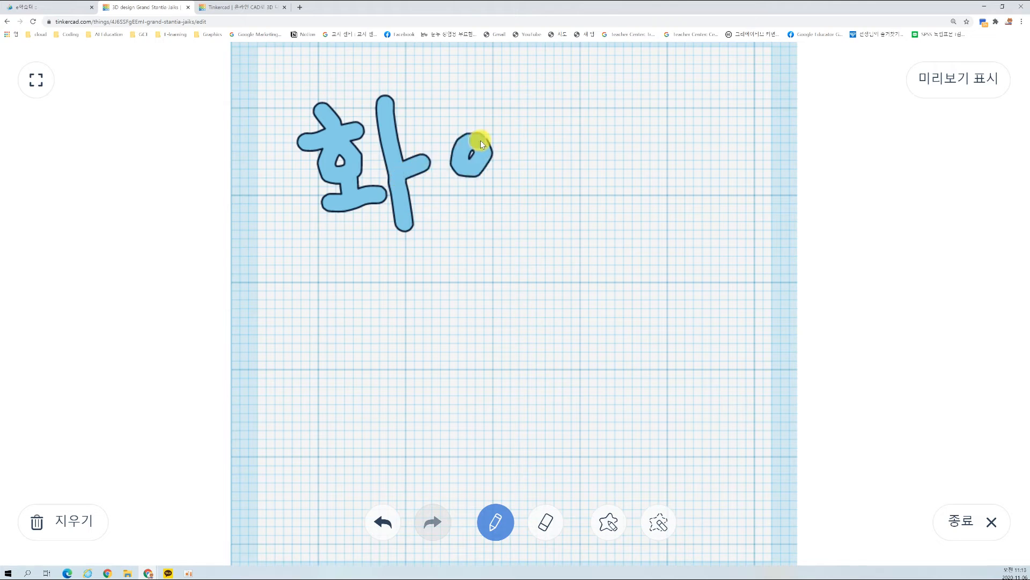
pyautogui.moveTo(520, 108); pyautogui.dragTo(520, 220)
pyautogui.moveTo(600, 127)
pyautogui.mouseDown()
pyautogui.moveTo(559, 131)
pyautogui.moveTo(586, 177)
pyautogui.moveTo(602, 180)
pyautogui.mouseUp()
pyautogui.moveTo(563, 146); pyautogui.dragTo(604, 152)
pyautogui.moveTo(622, 107)
pyautogui.mouseDown()
pyautogui.moveTo(629, 203)
pyautogui.moveTo(584, 236)
pyautogui.moveTo(619, 210)
pyautogui.mouseUp()
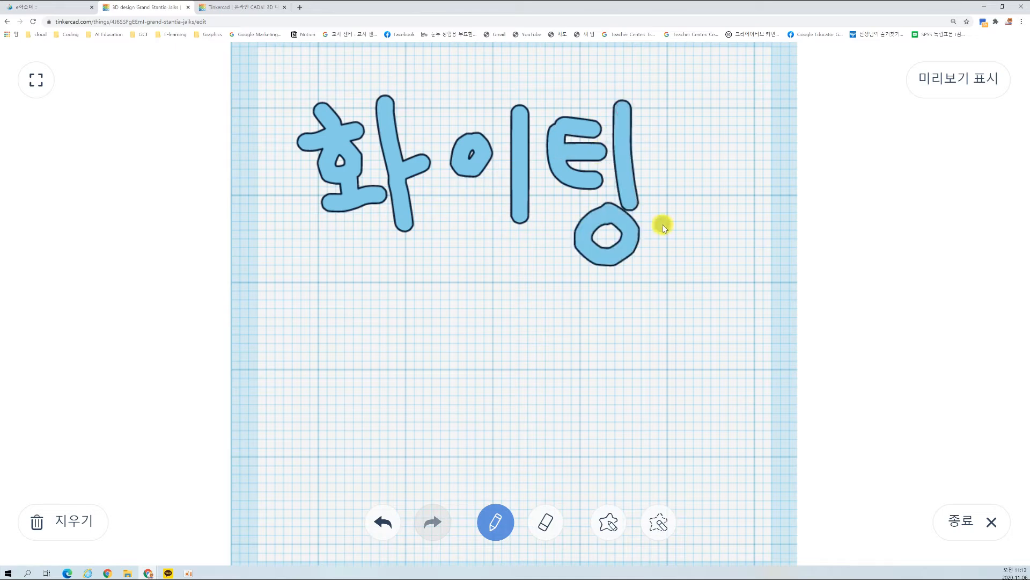
# Step: Preview the scribble in 3D and finish the drawing to return to the workplane
pyautogui.click(966, 78)
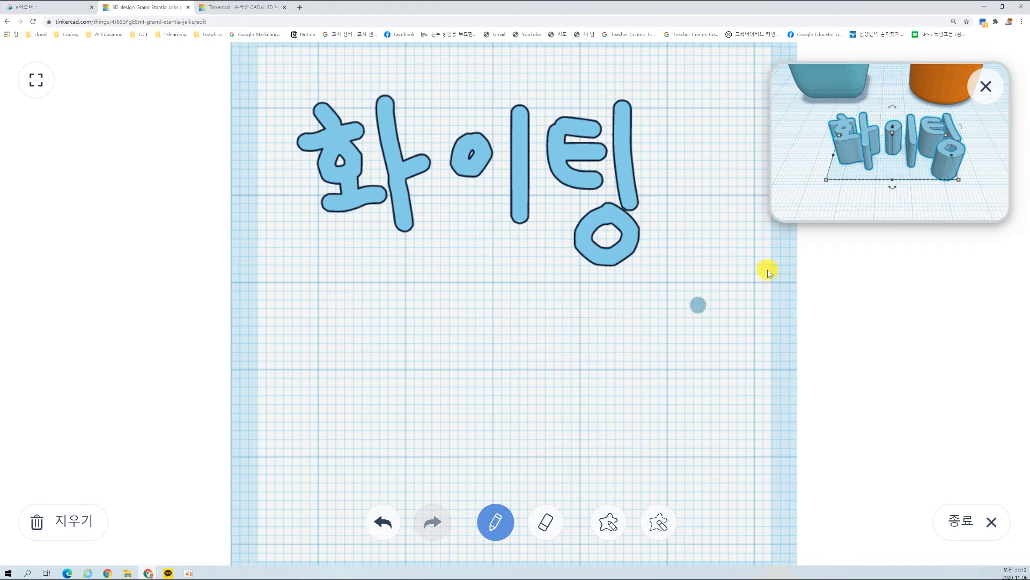
pyautogui.click(985, 89)
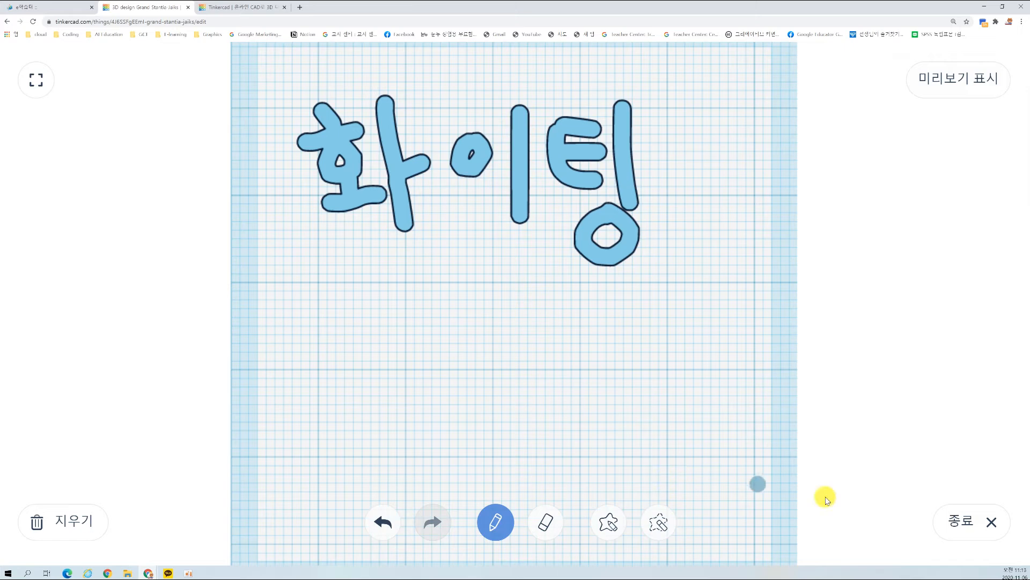
pyautogui.click(991, 523)
pyautogui.click(617, 448)
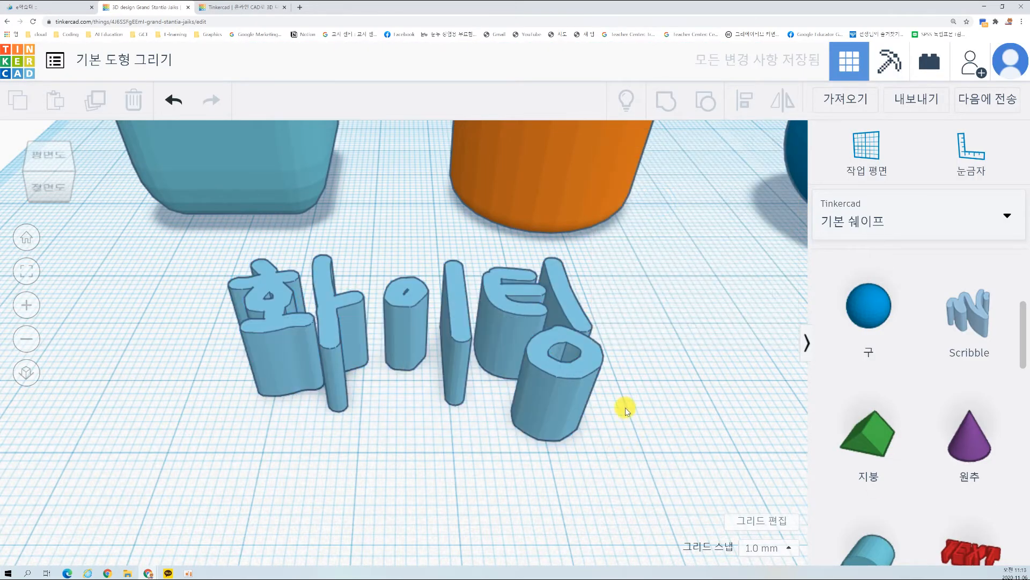
# Step: Move the 화이팅 lettering across the workplane to just in front of the box
pyautogui.moveTo(626, 408)
pyautogui.mouseDown(button='right')
pyautogui.moveTo(591, 392)
pyautogui.moveTo(637, 398)
pyautogui.moveTo(609, 486)
pyautogui.mouseUp(button='right')
pyautogui.click(445, 370)
pyautogui.moveTo(449, 387); pyautogui.dragTo(437, 358, button='right')
pyautogui.click(497, 422)
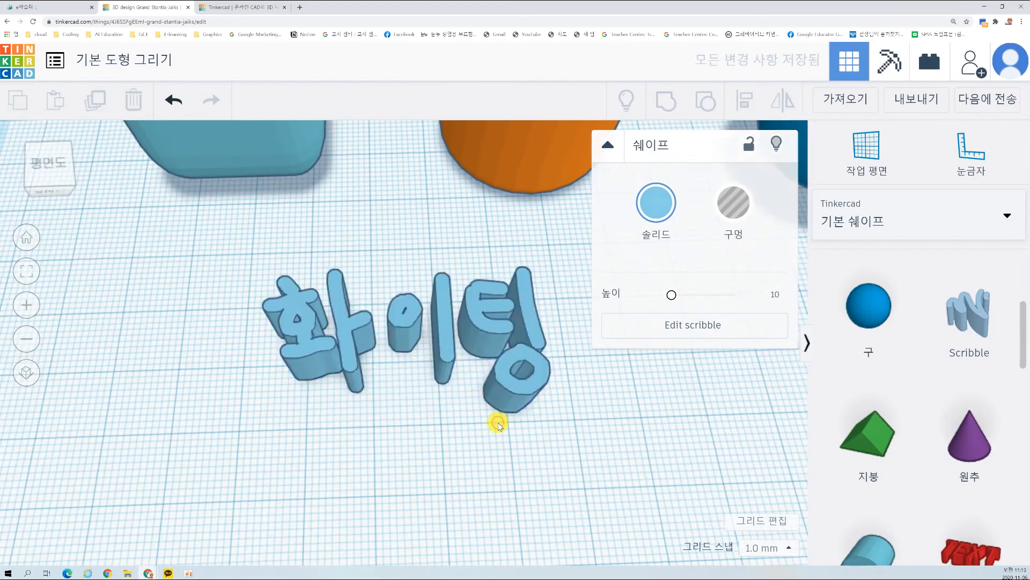
pyautogui.moveTo(496, 338)
pyautogui.mouseDown()
pyautogui.moveTo(373, 330)
pyautogui.moveTo(329, 305)
pyautogui.mouseUp()
pyautogui.click(443, 386)
pyautogui.scroll(-3, 446, 386)
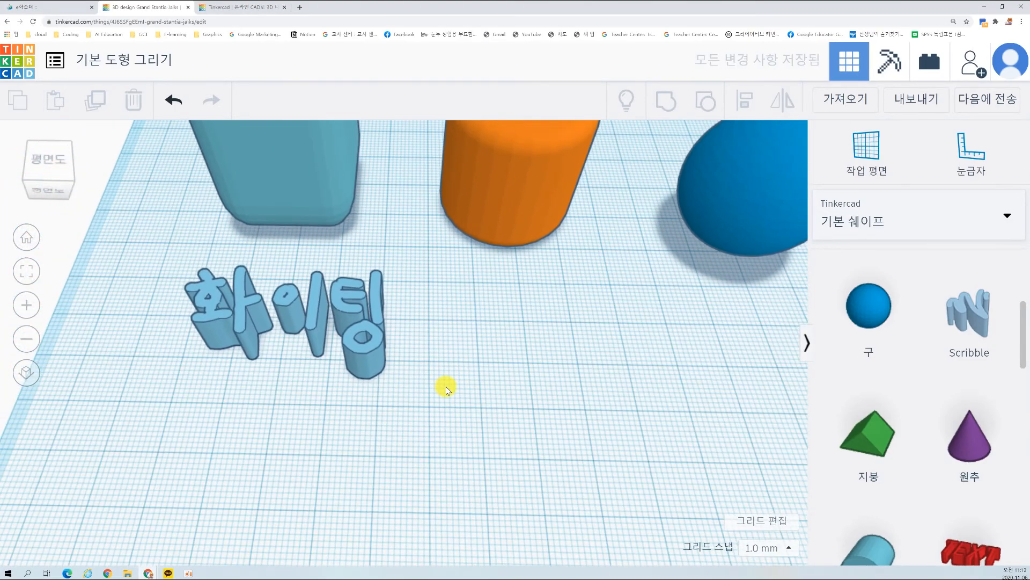
# Step: Delete the 화이팅 lettering from the workplane
pyautogui.click(347, 342)
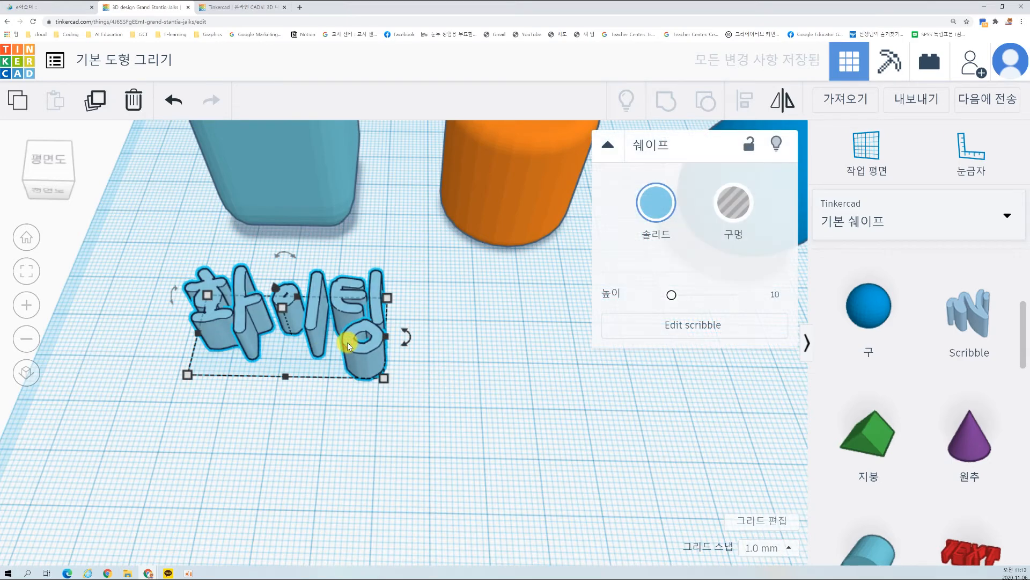
pyautogui.press('Delete')
pyautogui.scroll(-6, 974, 419)
pyautogui.scroll(4, 944, 386)
pyautogui.scroll(-8, 931, 387)
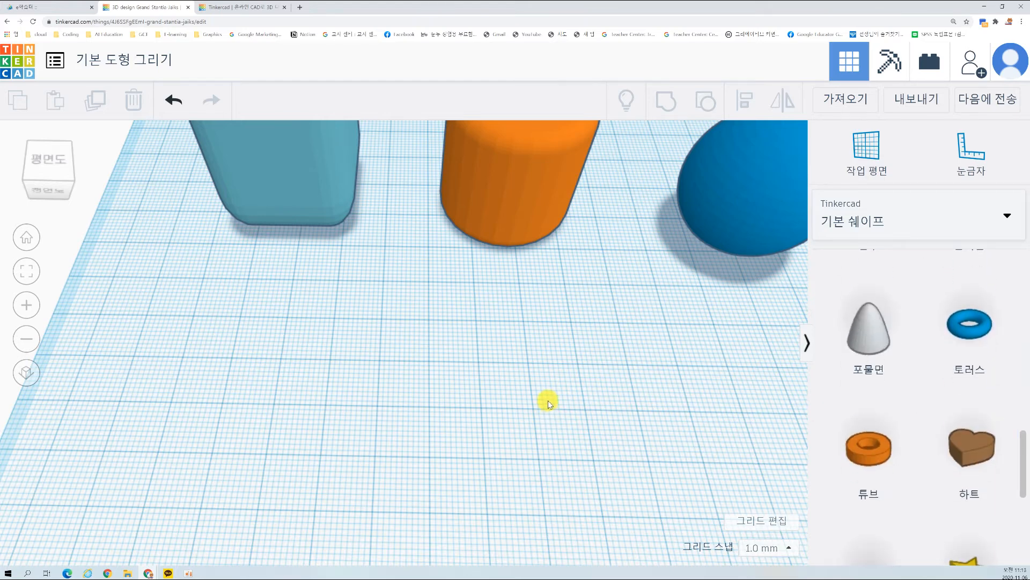
# Step: Move the box and the cylinder forward on the workplane, away from its back edge
pyautogui.scroll(-5, 545, 398)
pyautogui.scroll(-3, 593, 349)
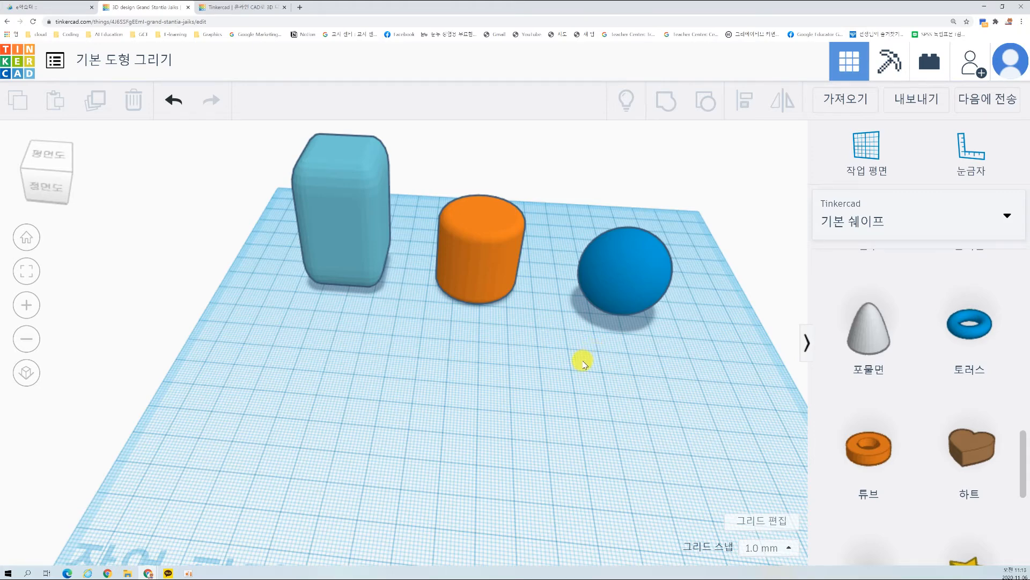
pyautogui.scroll(-3, 582, 359)
pyautogui.moveTo(495, 327); pyautogui.dragTo(524, 318, button='right')
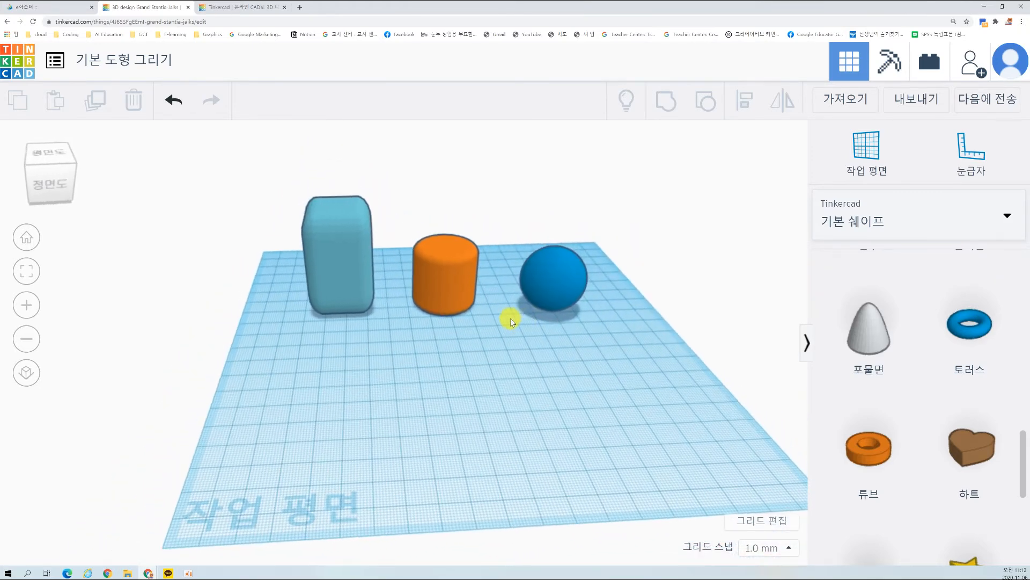
pyautogui.scroll(3, 483, 314)
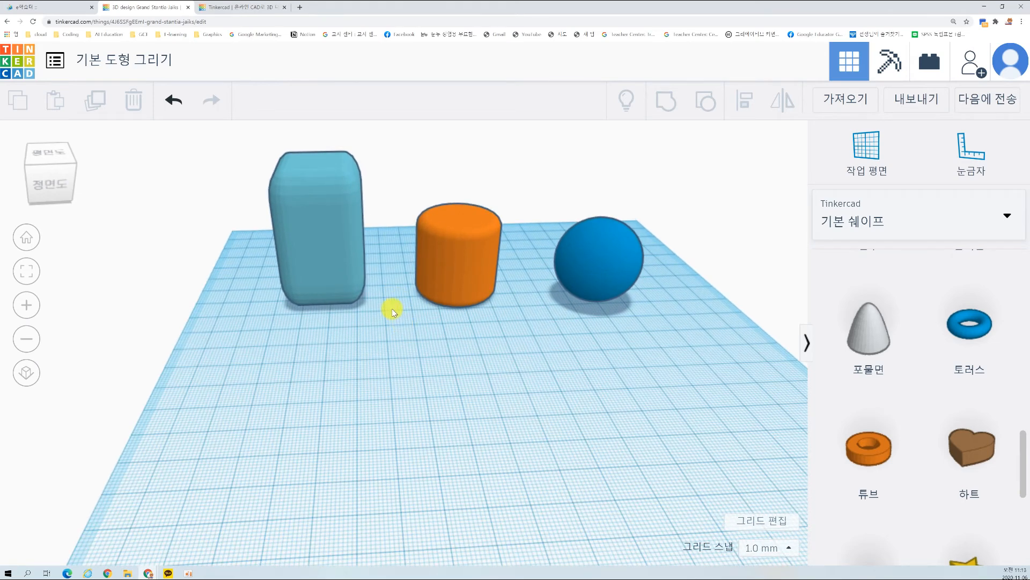
pyautogui.moveTo(324, 229); pyautogui.dragTo(349, 317)
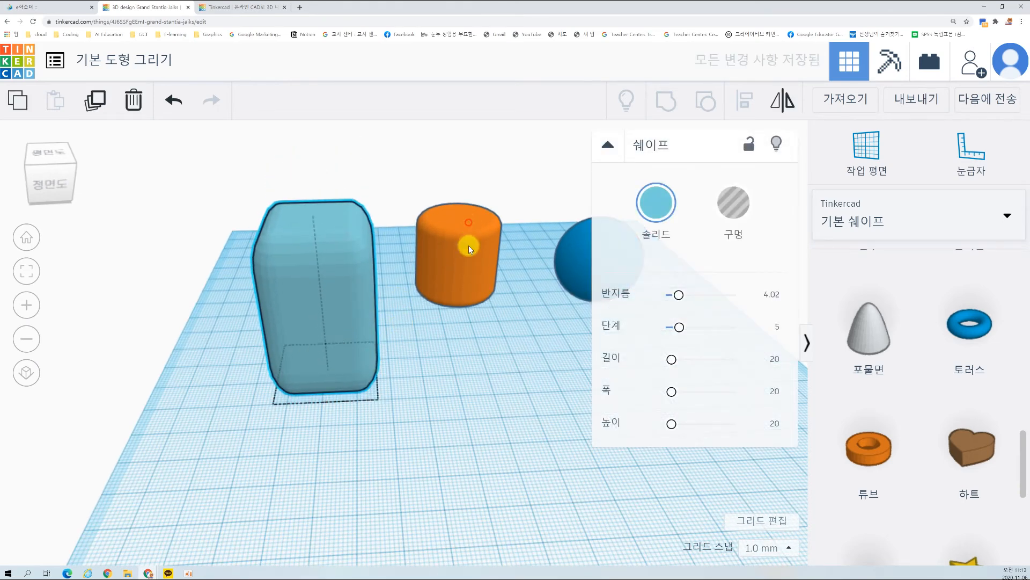
pyautogui.moveTo(469, 246); pyautogui.dragTo(472, 303)
pyautogui.click(636, 424)
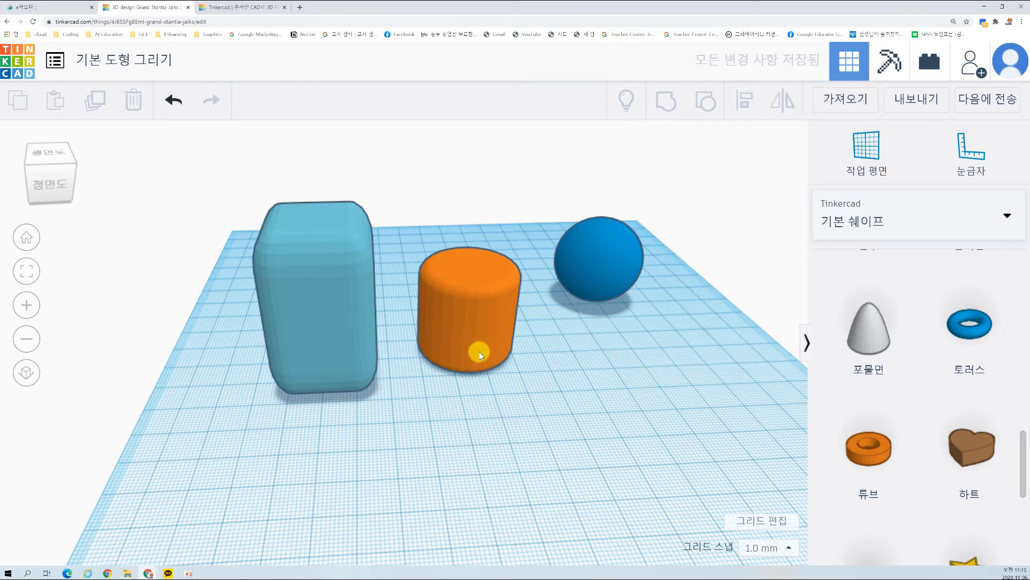
# Step: Raise the cylinder 31 mm above the workplane
pyautogui.moveTo(480, 385); pyautogui.dragTo(460, 305, button='right')
pyautogui.click(460, 305)
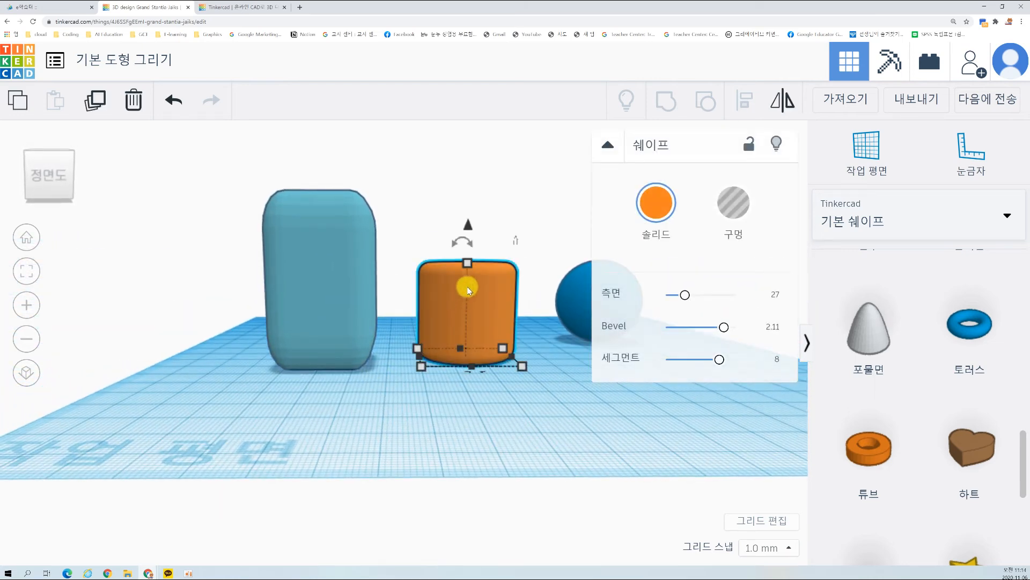
pyautogui.click(480, 317)
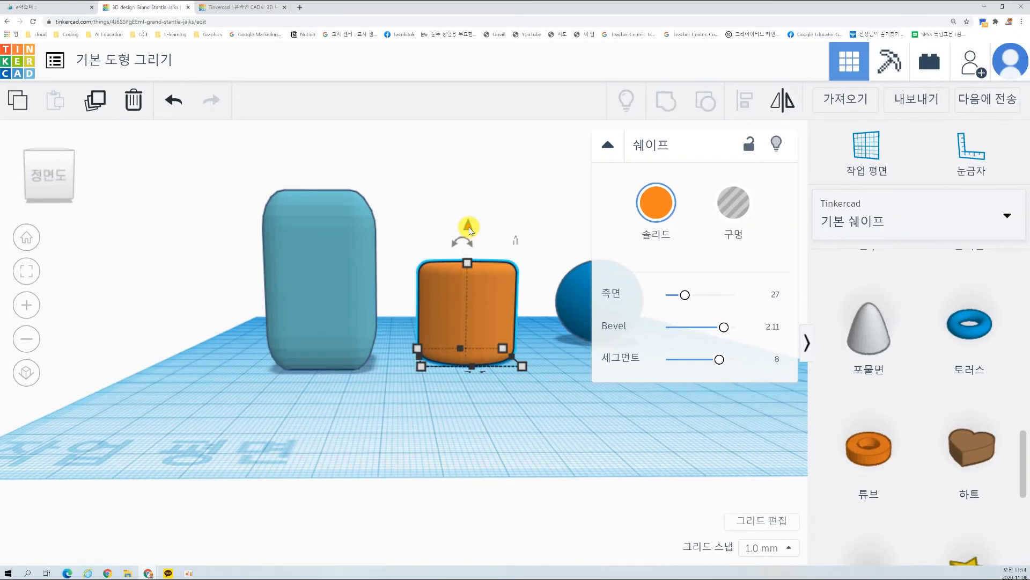
pyautogui.moveTo(469, 227); pyautogui.dragTo(467, 120)
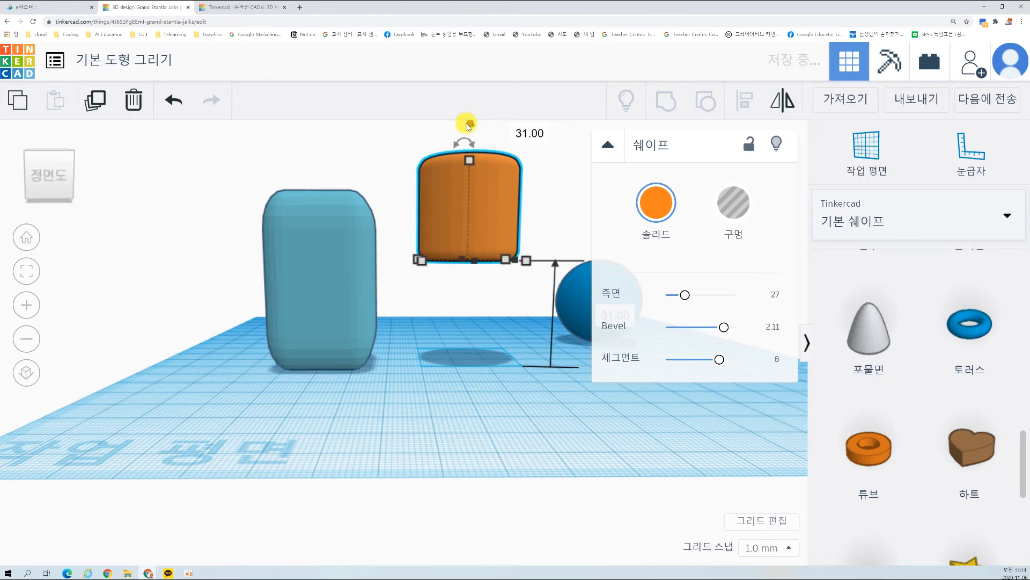
pyautogui.scroll(-2, 511, 202)
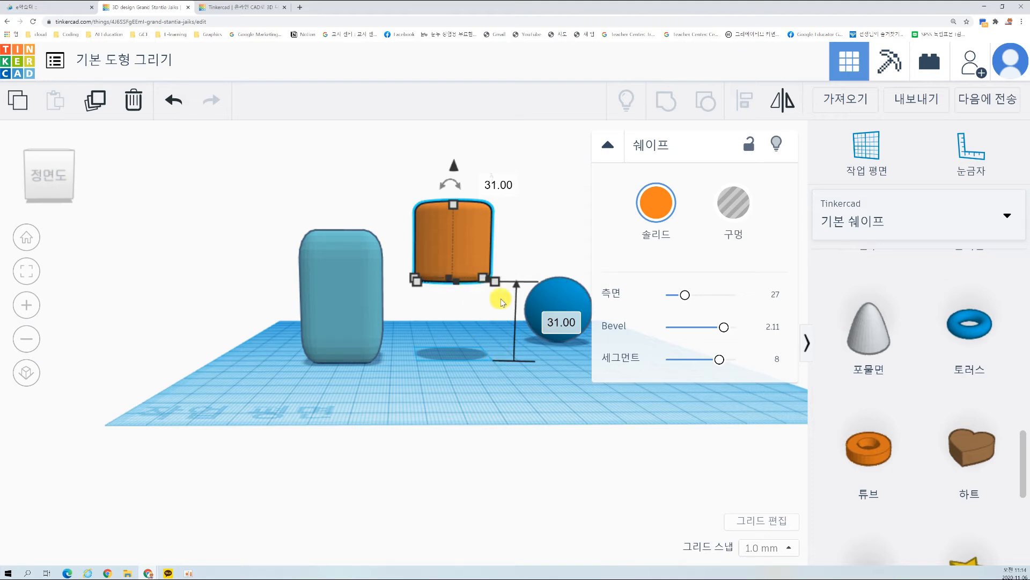
pyautogui.moveTo(484, 275)
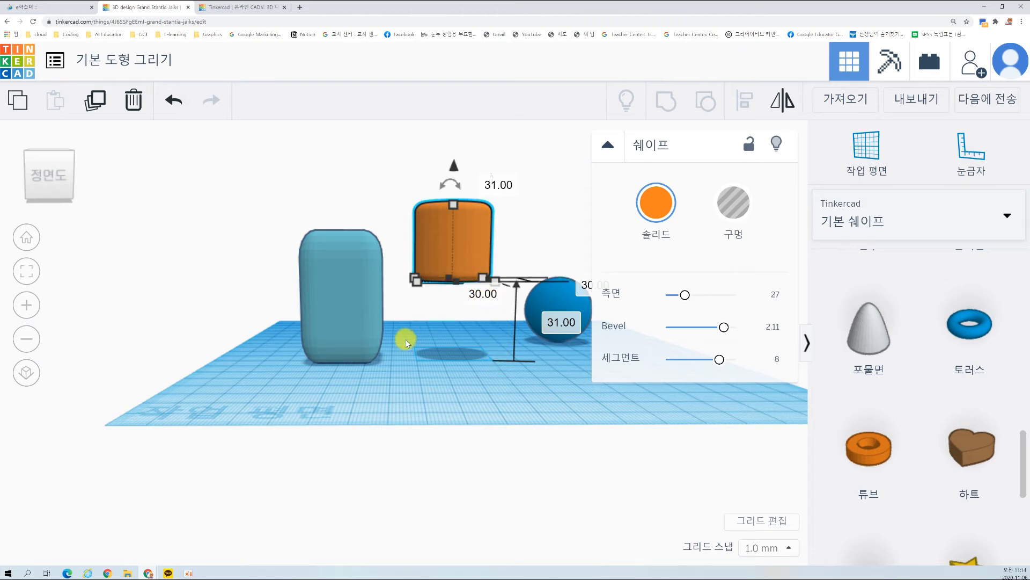
# Step: Check the box's height and set the cylinder's elevation above the workplane to 50 mm
pyautogui.click(346, 288)
pyautogui.click(472, 240)
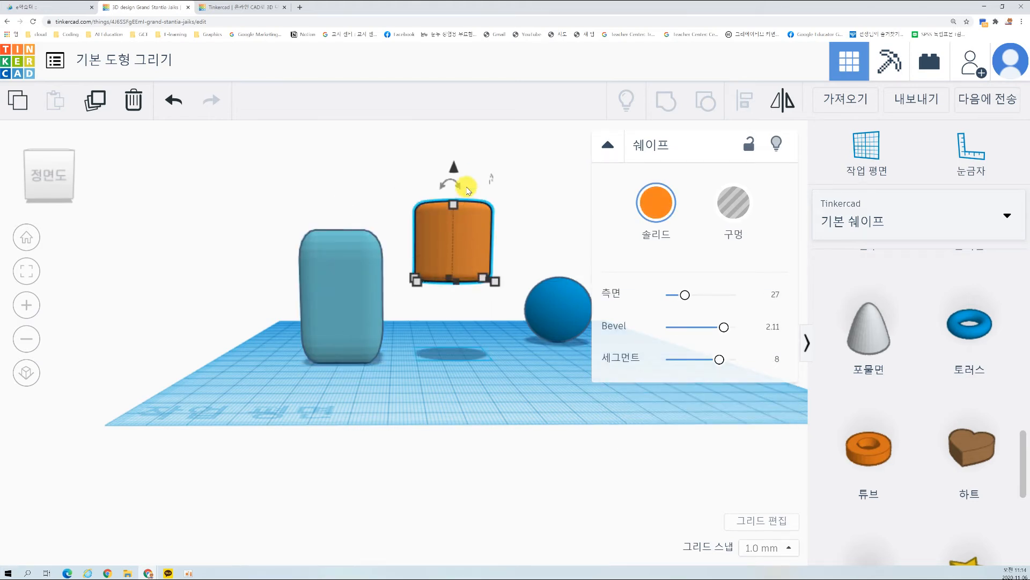
pyautogui.click(348, 286)
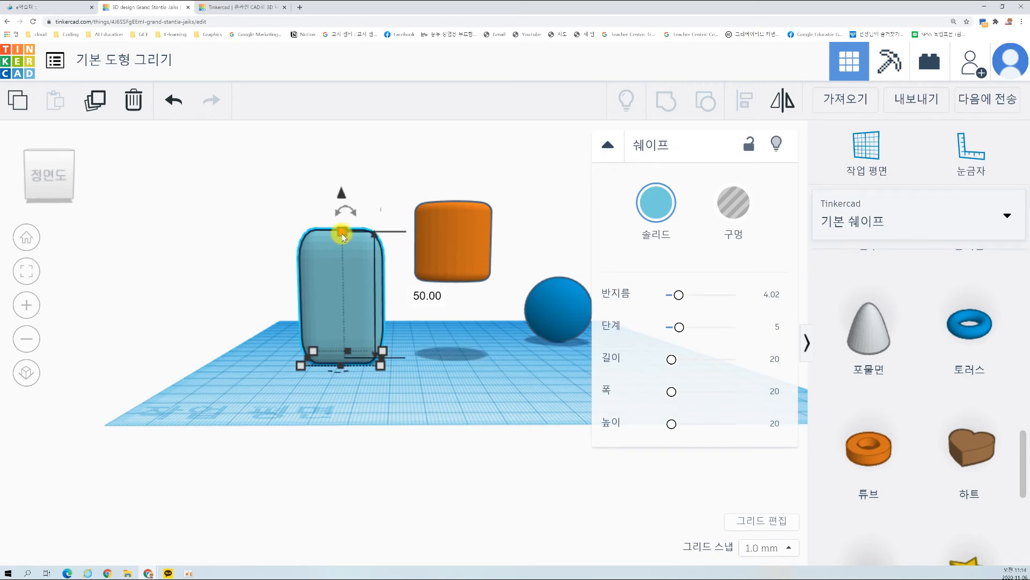
pyautogui.click(464, 236)
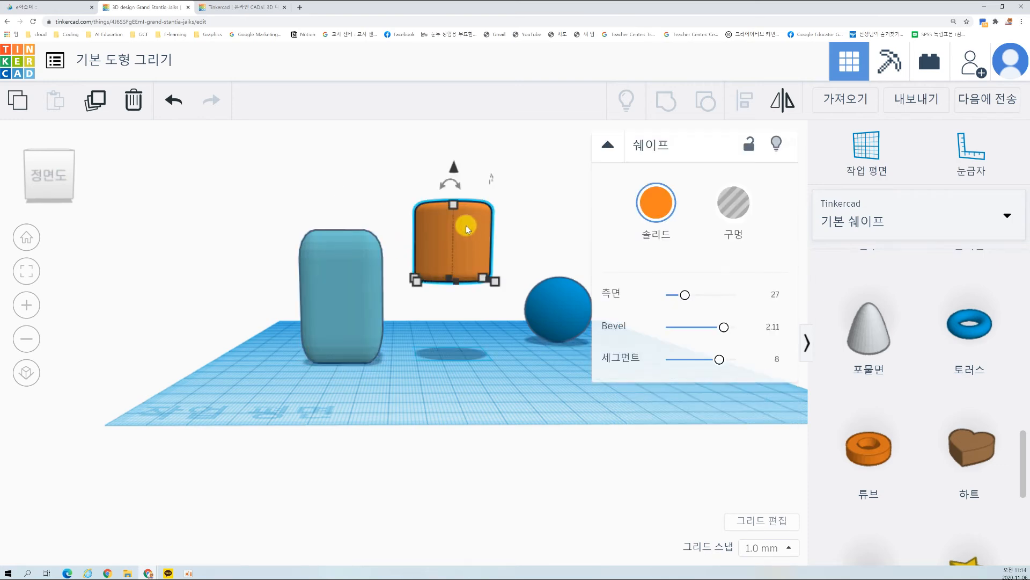
pyautogui.moveTo(455, 170)
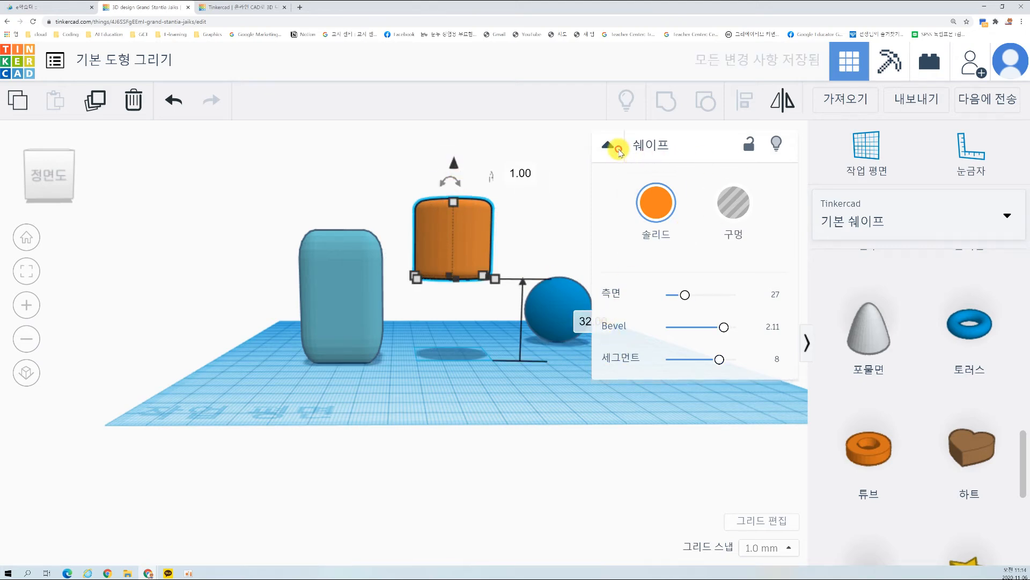
pyautogui.click(610, 145)
pyautogui.click(599, 325)
pyautogui.write('50')
pyautogui.press('Return')
pyautogui.click(456, 352)
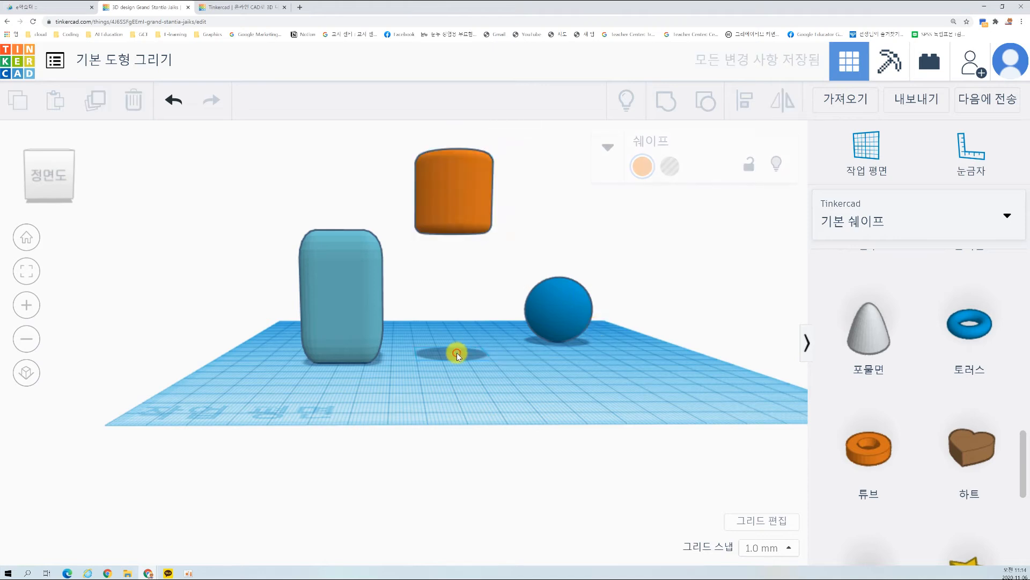
# Step: Move the raised cylinder horizontally until it sits directly on top of the box, checking its position from several sides
pyautogui.moveTo(449, 350); pyautogui.dragTo(601, 285, button='right')
pyautogui.moveTo(418, 199); pyautogui.dragTo(401, 214)
pyautogui.click(347, 364)
pyautogui.moveTo(347, 364); pyautogui.dragTo(598, 356, button='right')
pyautogui.moveTo(490, 207); pyautogui.dragTo(466, 218)
pyautogui.moveTo(471, 416)
pyautogui.mouseDown(button='right')
pyautogui.moveTo(462, 395)
pyautogui.moveTo(438, 486)
pyautogui.moveTo(487, 428)
pyautogui.mouseUp(button='right')
pyautogui.moveTo(492, 364); pyautogui.dragTo(492, 324)
pyautogui.click(476, 444)
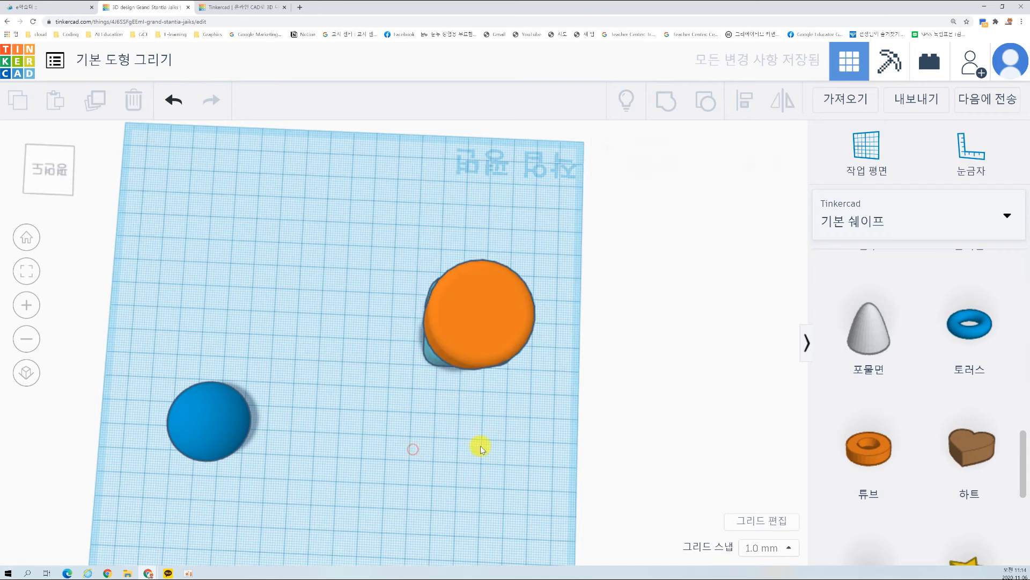
pyautogui.moveTo(476, 443); pyautogui.dragTo(345, 322, button='right')
pyautogui.moveTo(344, 322); pyautogui.dragTo(336, 330)
pyautogui.click(398, 507)
pyautogui.moveTo(398, 507); pyautogui.dragTo(772, 388, button='right')
pyautogui.moveTo(593, 384); pyautogui.dragTo(614, 365, button='right')
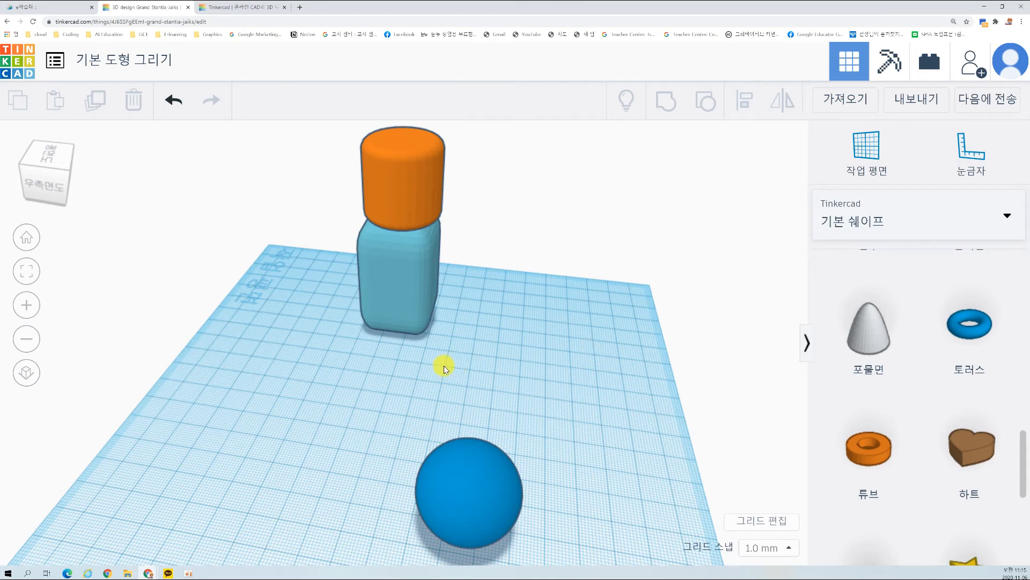
pyautogui.moveTo(323, 369); pyautogui.dragTo(627, 362, button='right')
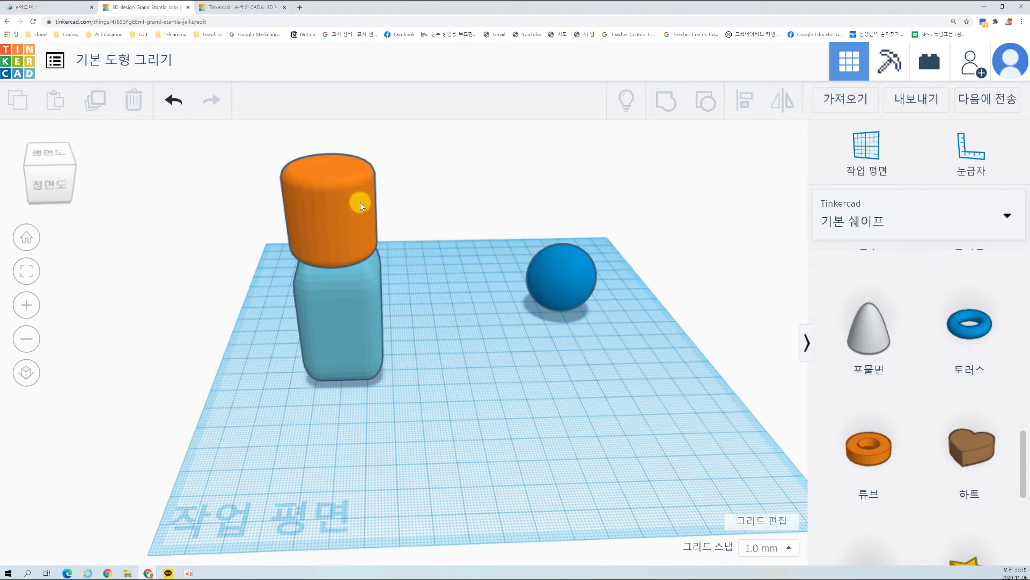
# Step: Select the cylinder and the box together by picking them one after the other, and clear the selection
pyautogui.click(324, 208)
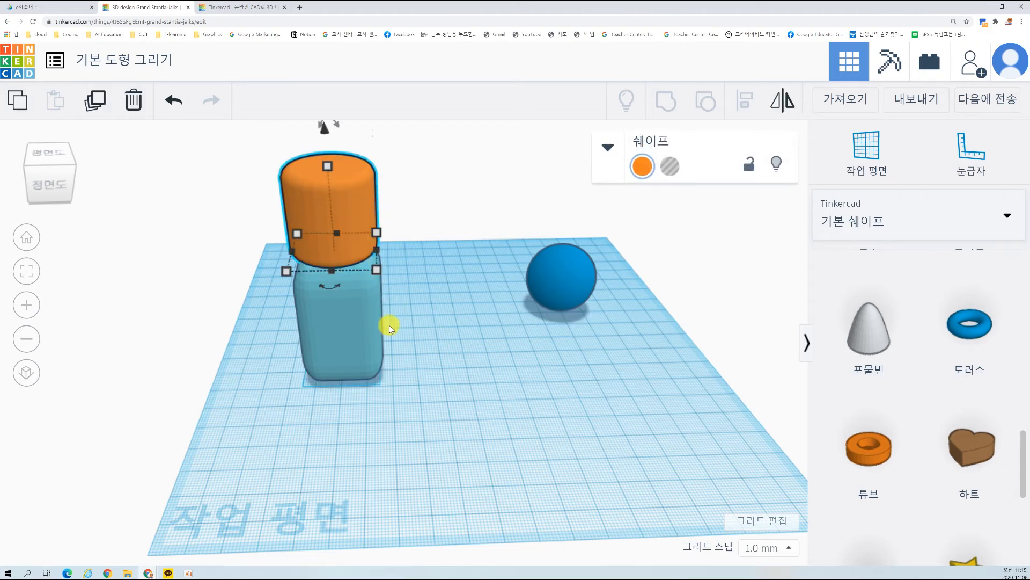
pyautogui.click(432, 333)
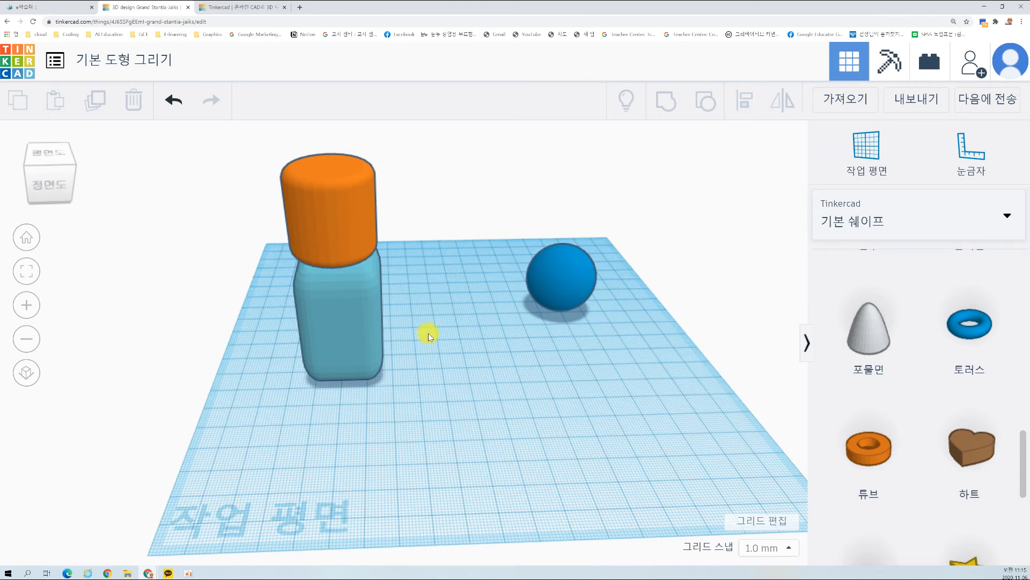
pyautogui.click(357, 237)
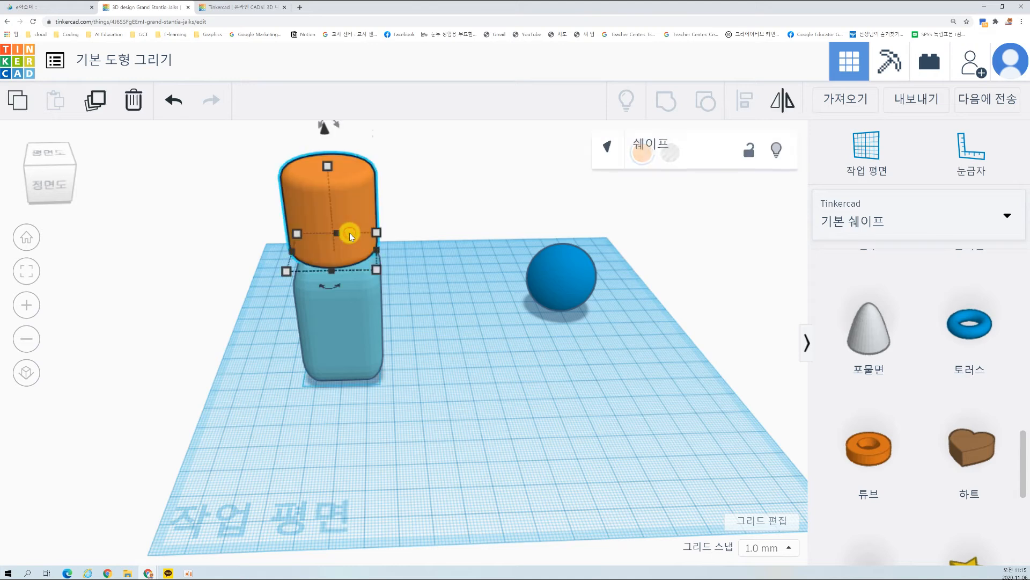
pyautogui.keyDown('shift'); pyautogui.click(361, 326); pyautogui.keyUp('shift')
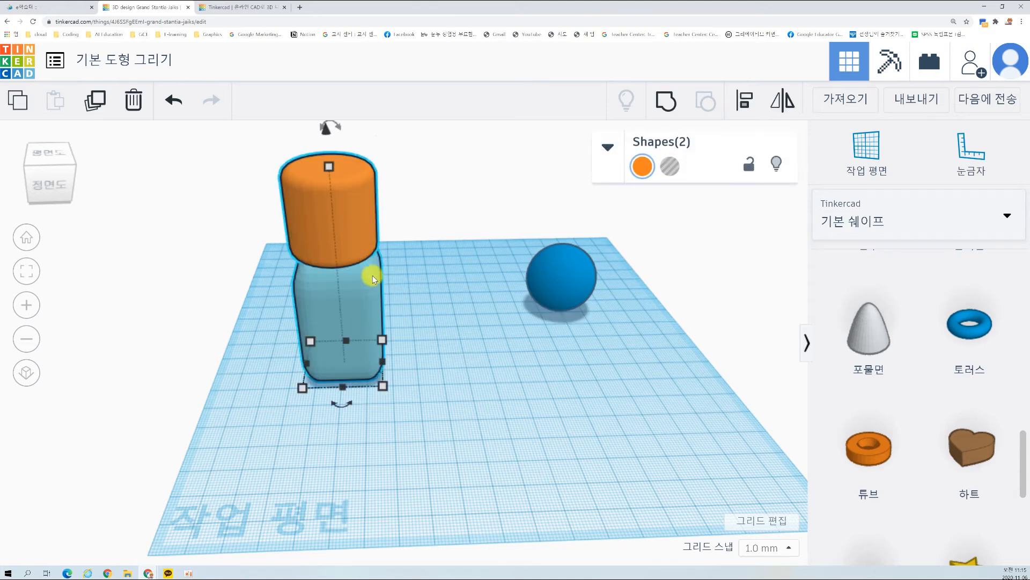
pyautogui.moveTo(432, 331); pyautogui.dragTo(464, 341, button='right')
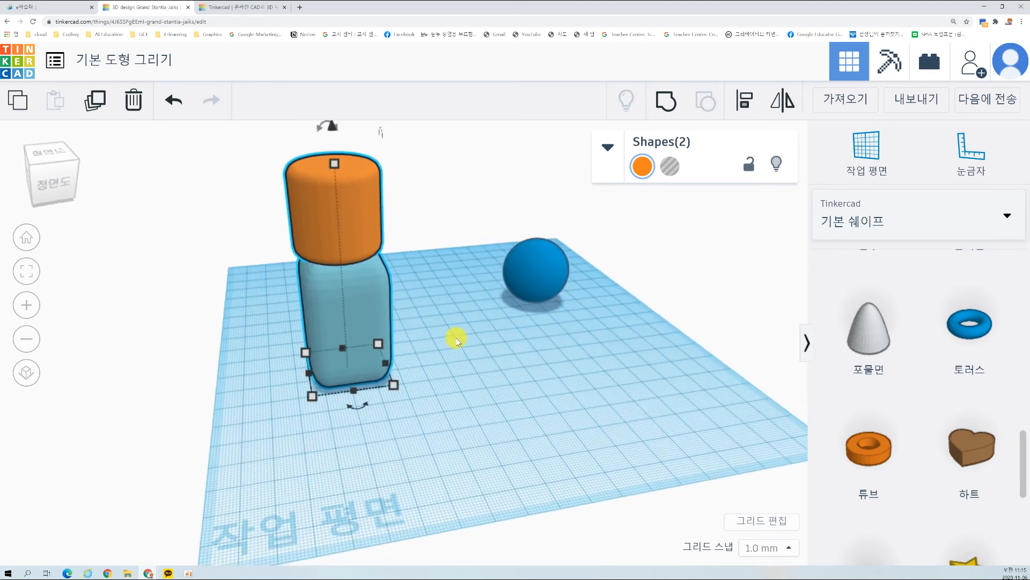
pyautogui.click(466, 396)
# Step: Select the box and the cylinder together with a selection rectangle and align their centres along both horizontal axes
pyautogui.moveTo(211, 137); pyautogui.dragTo(453, 416)
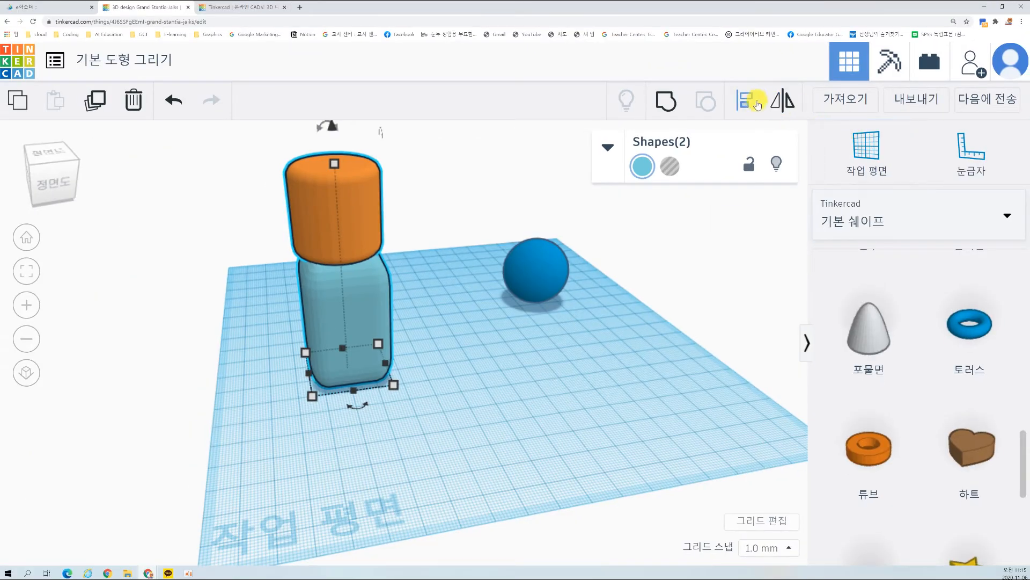
pyautogui.click(625, 59)
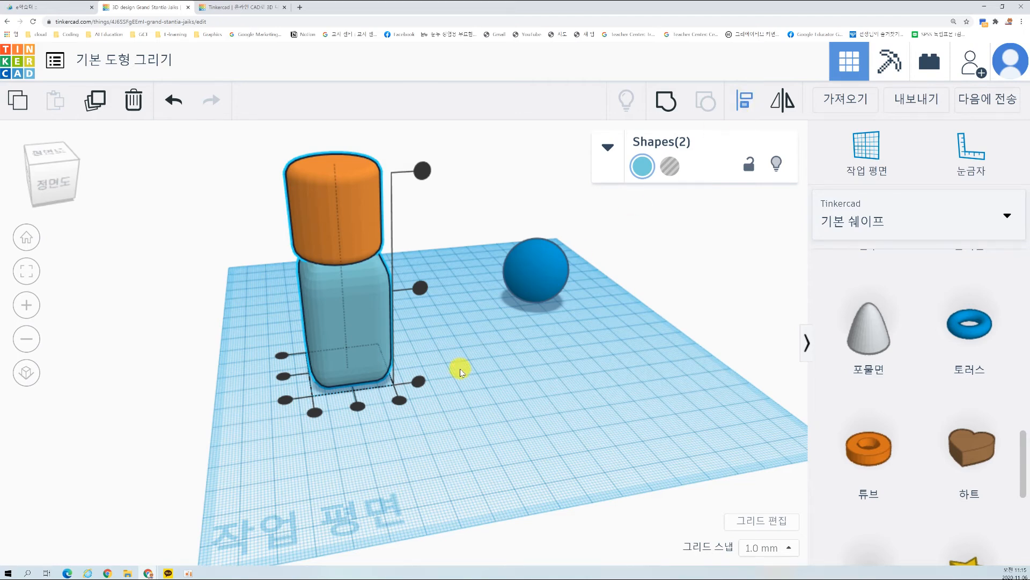
pyautogui.moveTo(443, 391); pyautogui.dragTo(590, 419, button='right')
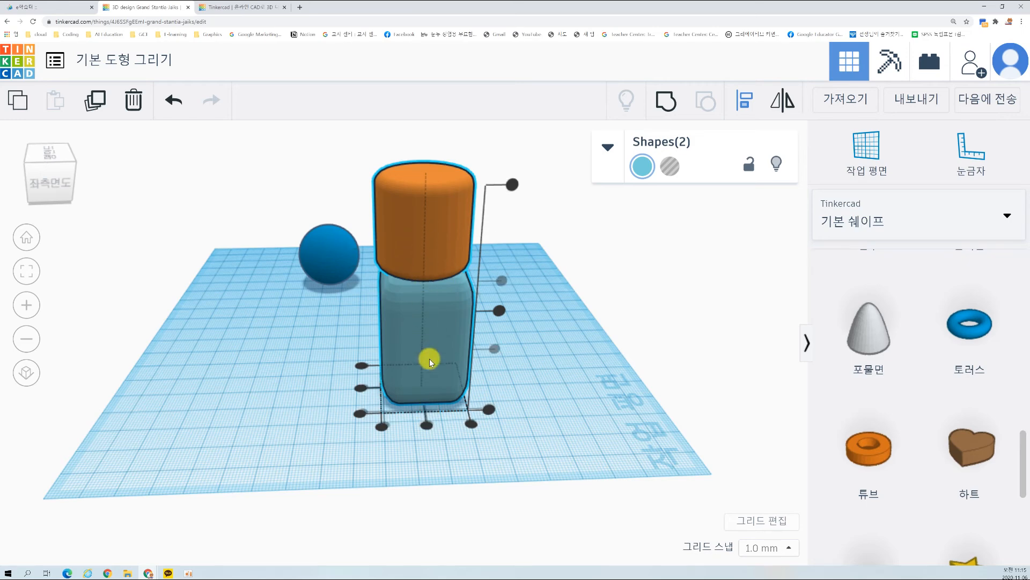
pyautogui.click(426, 426)
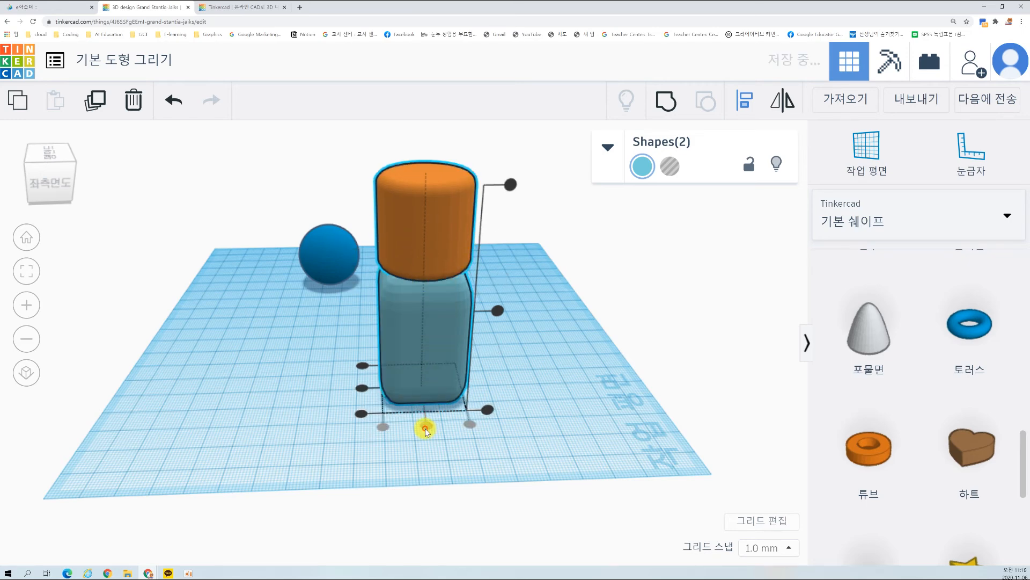
pyautogui.moveTo(304, 428); pyautogui.dragTo(474, 401, button='right')
pyautogui.moveTo(368, 417); pyautogui.dragTo(463, 382, button='right')
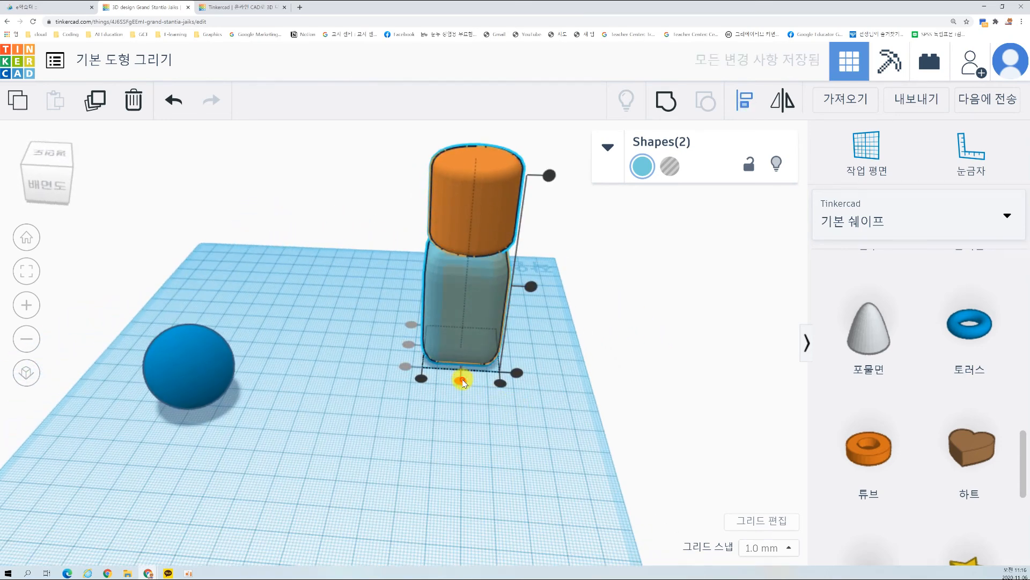
pyautogui.moveTo(580, 439); pyautogui.dragTo(354, 412, button='right')
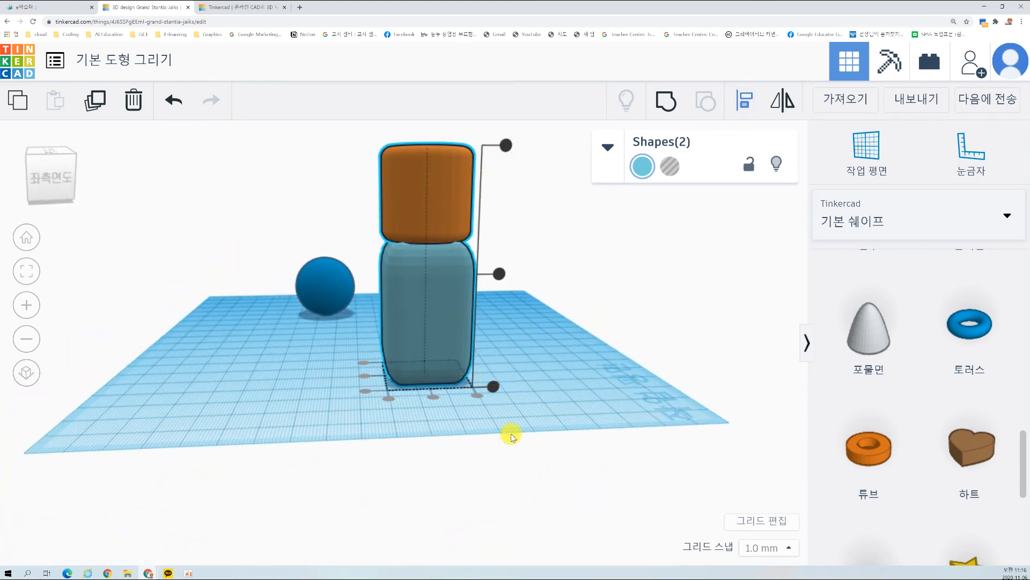
# Step: Try to align the cylinder and the box at their vertical centres, and undo that alignment
pyautogui.click(500, 277)
pyautogui.moveTo(416, 357); pyautogui.dragTo(306, 154, button='right')
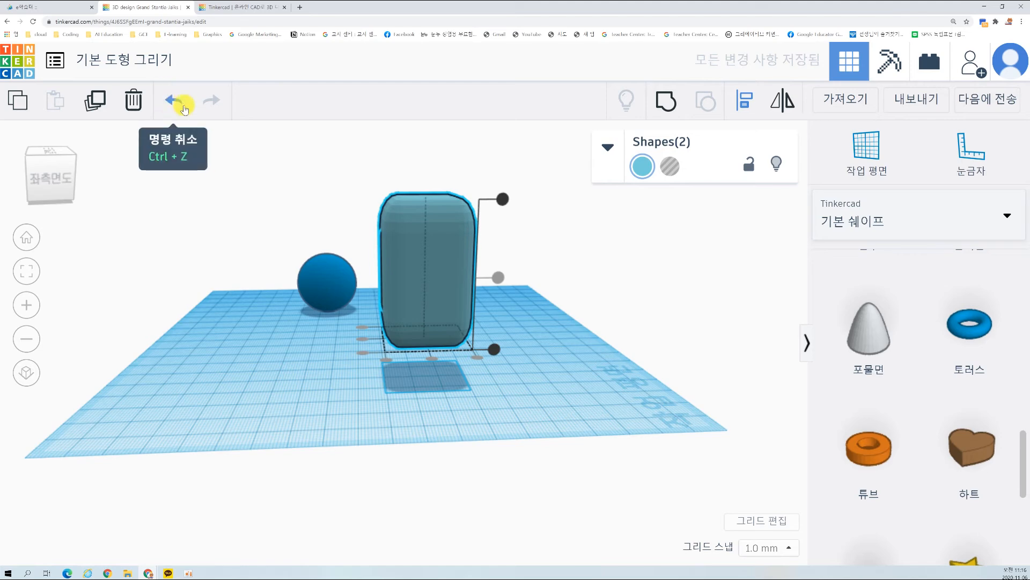
pyautogui.click(172, 100)
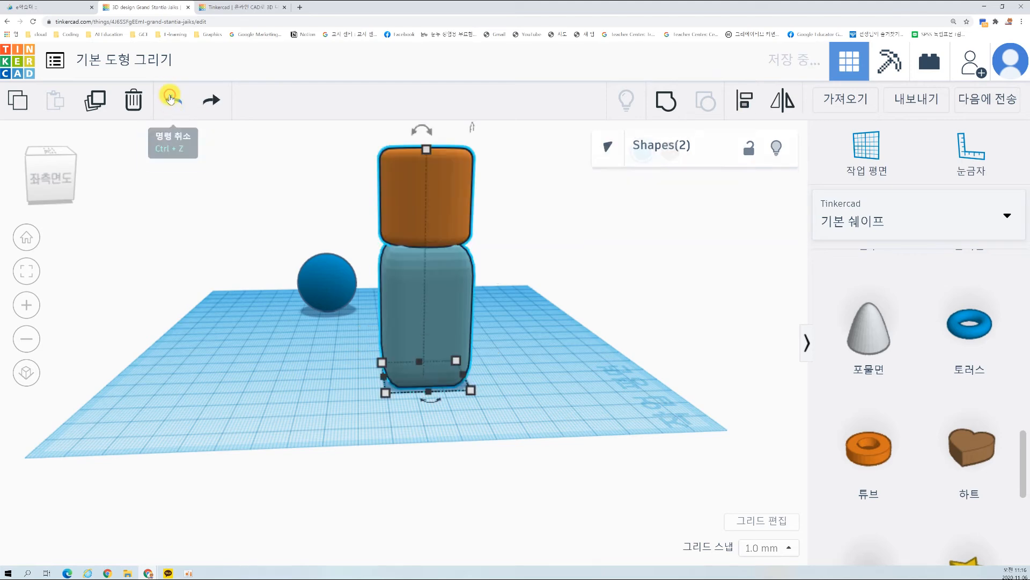
# Step: Move the sphere across the workplane closer to the box and shift the cylinder partly off the top of the box
pyautogui.click(346, 344)
pyautogui.moveTo(352, 345); pyautogui.dragTo(565, 394, button='right')
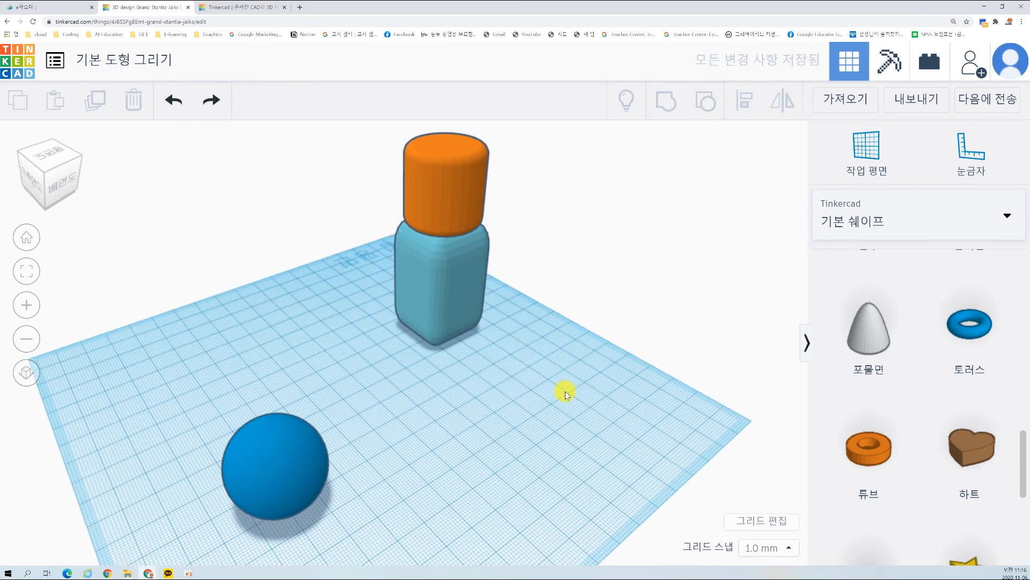
pyautogui.moveTo(289, 469); pyautogui.dragTo(361, 337)
pyautogui.click(430, 417)
pyautogui.moveTo(490, 428); pyautogui.dragTo(421, 404, button='right')
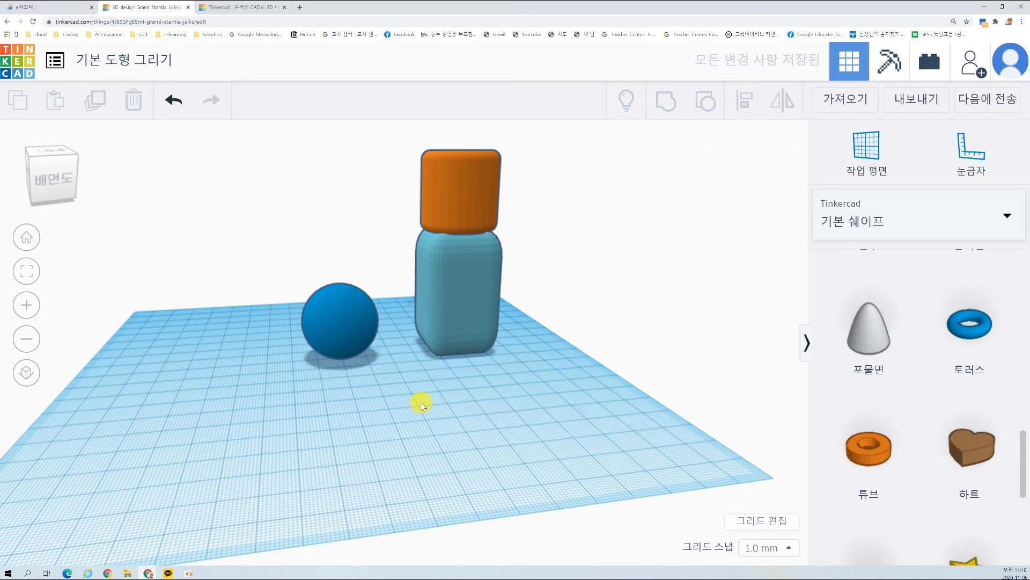
pyautogui.moveTo(424, 208); pyautogui.dragTo(467, 202)
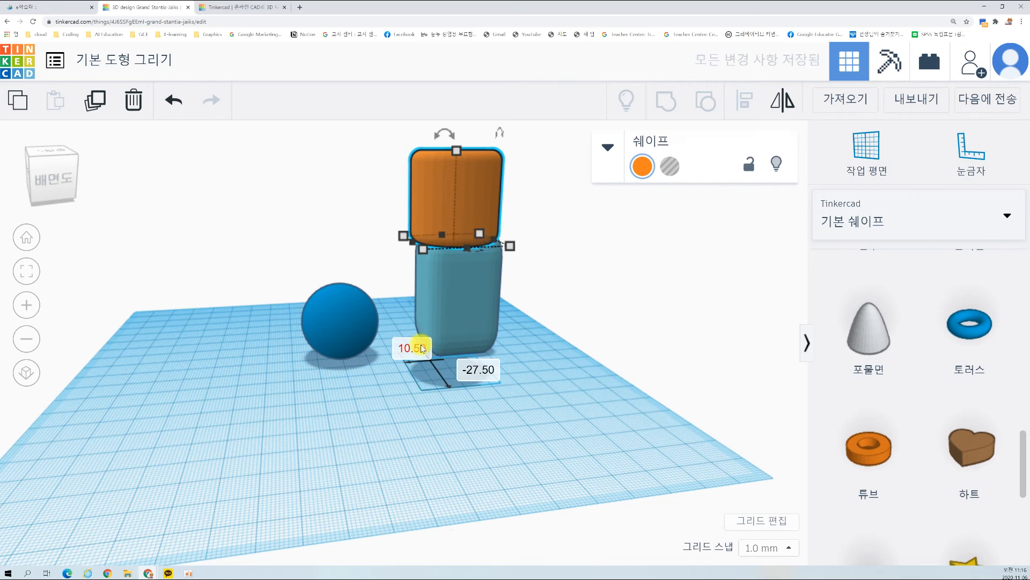
pyautogui.click(475, 417)
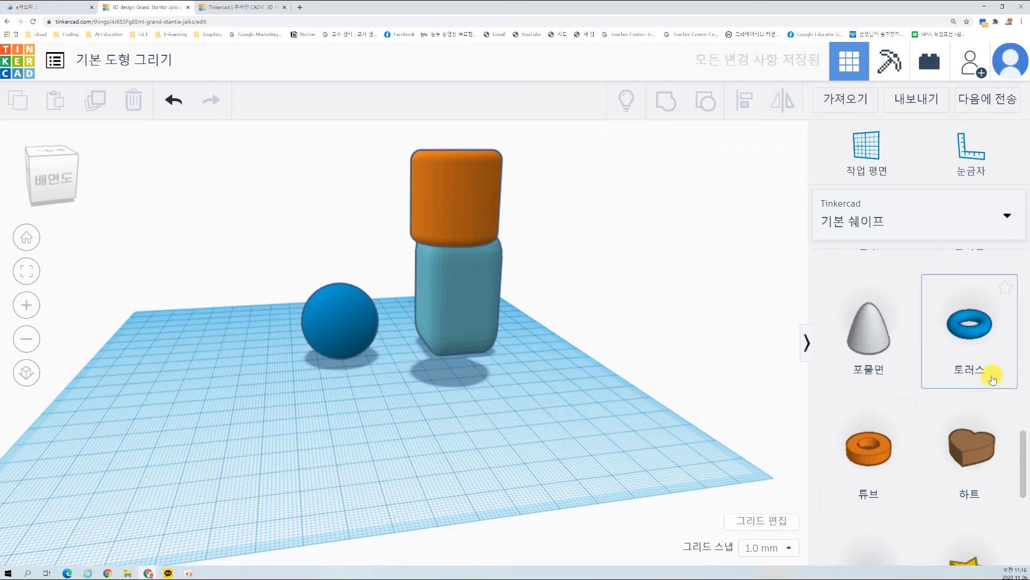
# Step: Find the 문자 (TEXT) shape among the basic shapes and place it on the workplane
pyautogui.scroll(-2, 961, 375)
pyautogui.scroll(10, 959, 379)
pyautogui.scroll(-1, 958, 382)
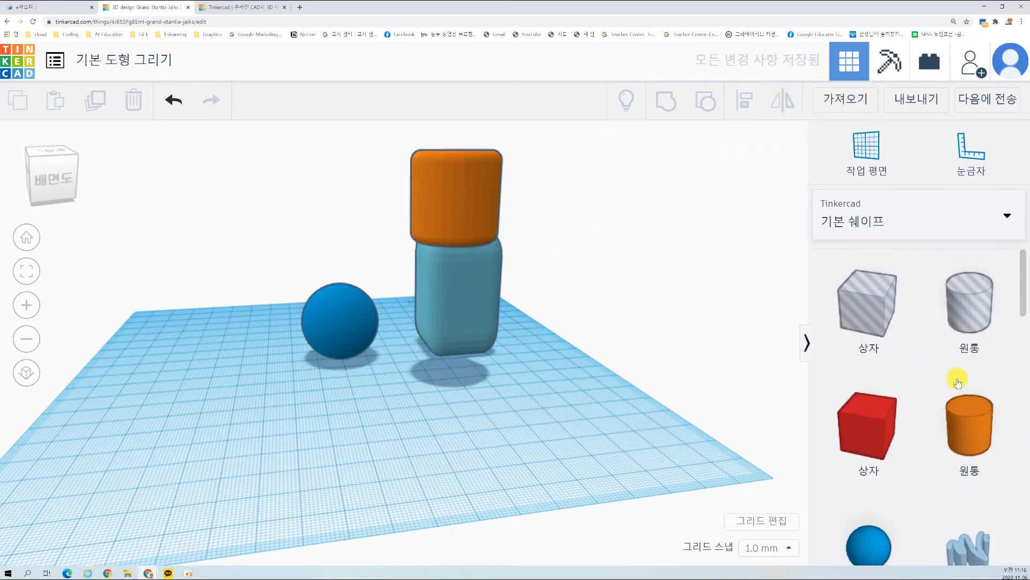
pyautogui.scroll(-2, 963, 400)
pyautogui.scroll(-3, 963, 403)
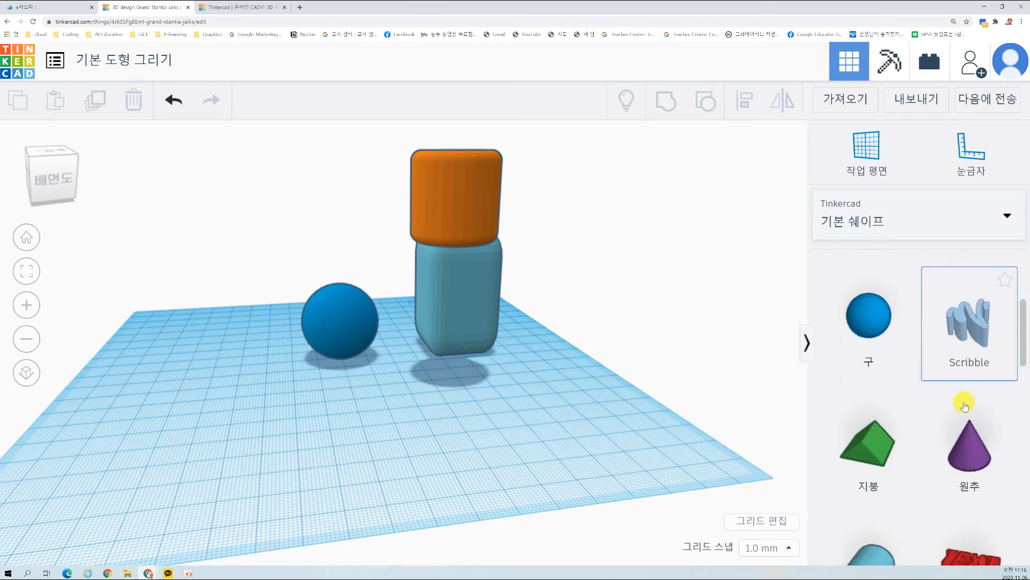
pyautogui.scroll(-4, 971, 426)
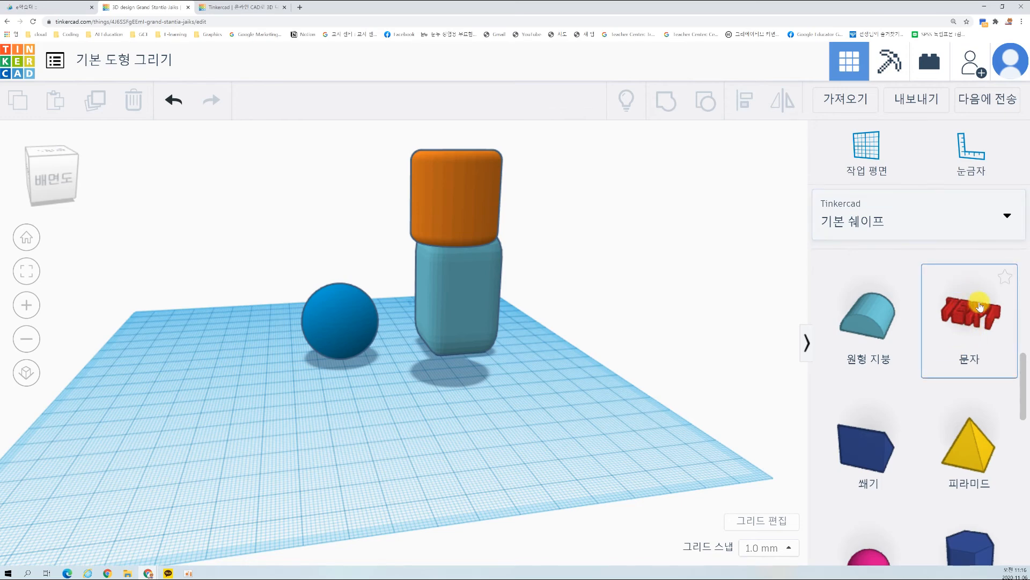
pyautogui.moveTo(973, 315); pyautogui.dragTo(348, 421)
pyautogui.moveTo(193, 421); pyautogui.dragTo(545, 367, button='right')
# Step: Clear space by moving the box, sphere and cylinder to the workplane's right side, and bring the TEXT shape forward into the open area
pyautogui.moveTo(340, 324); pyautogui.dragTo(719, 359)
pyautogui.moveTo(494, 321); pyautogui.dragTo(722, 468)
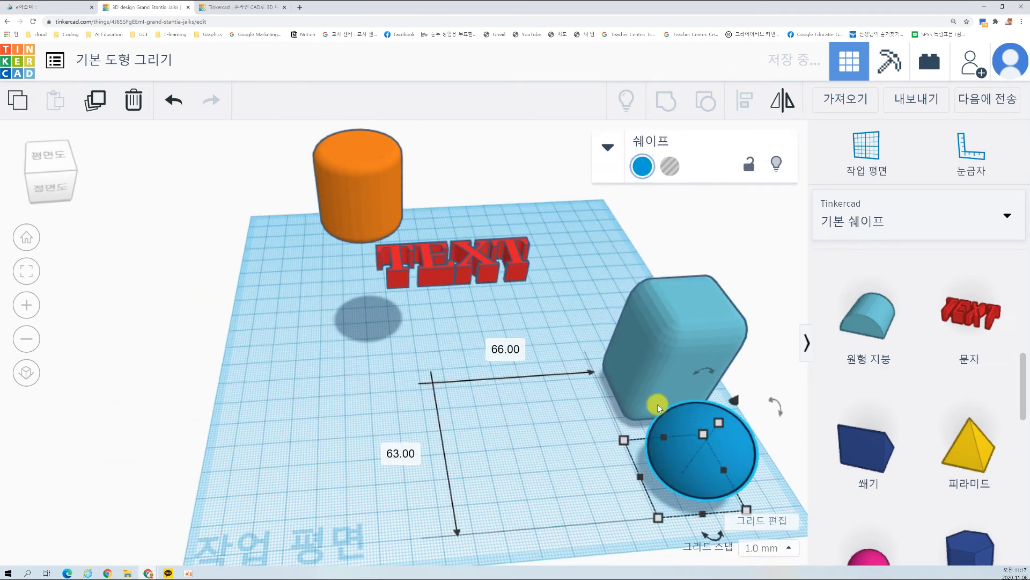
pyautogui.moveTo(375, 198); pyautogui.dragTo(759, 283)
pyautogui.moveTo(440, 266); pyautogui.dragTo(390, 385)
pyautogui.click(408, 453)
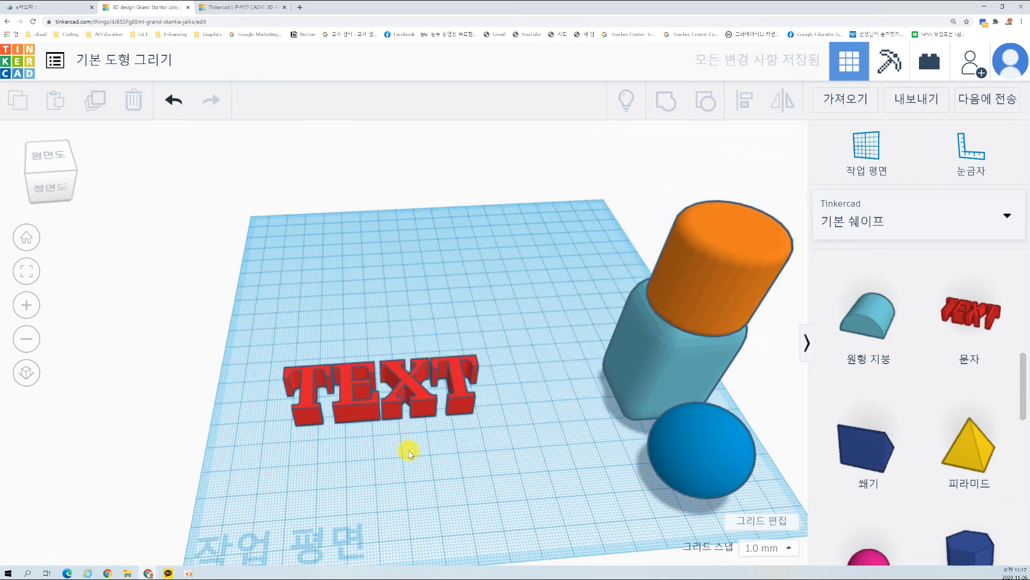
# Step: Change the TEXT shape's solid colour to green
pyautogui.scroll(3, 409, 453)
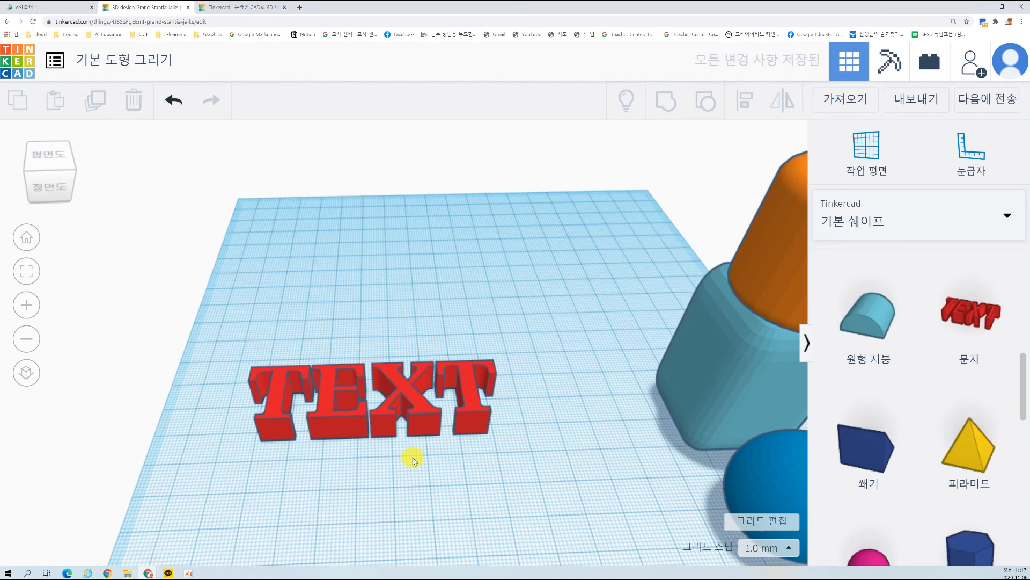
pyautogui.scroll(6, 859, 362)
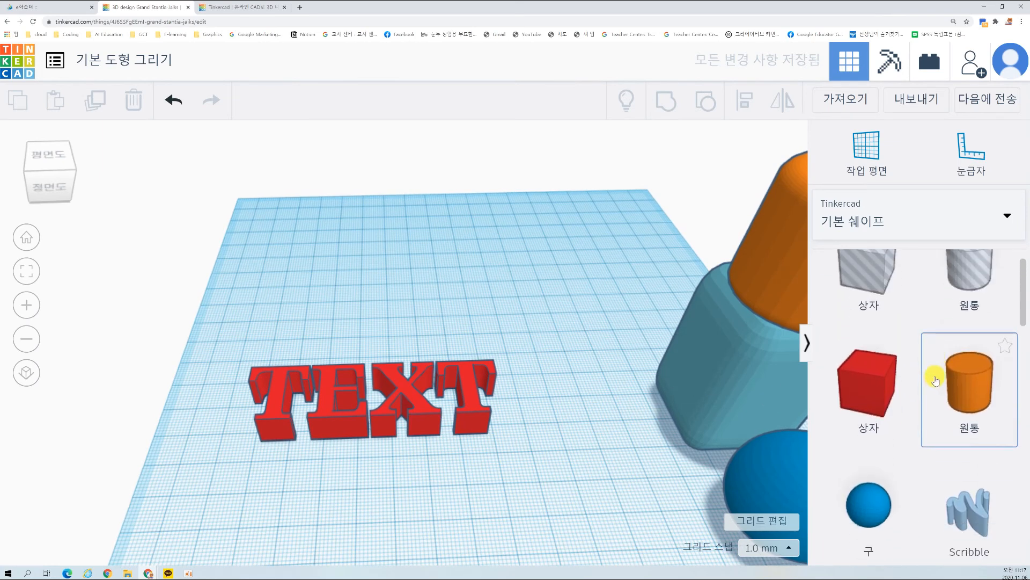
pyautogui.scroll(-2, 955, 397)
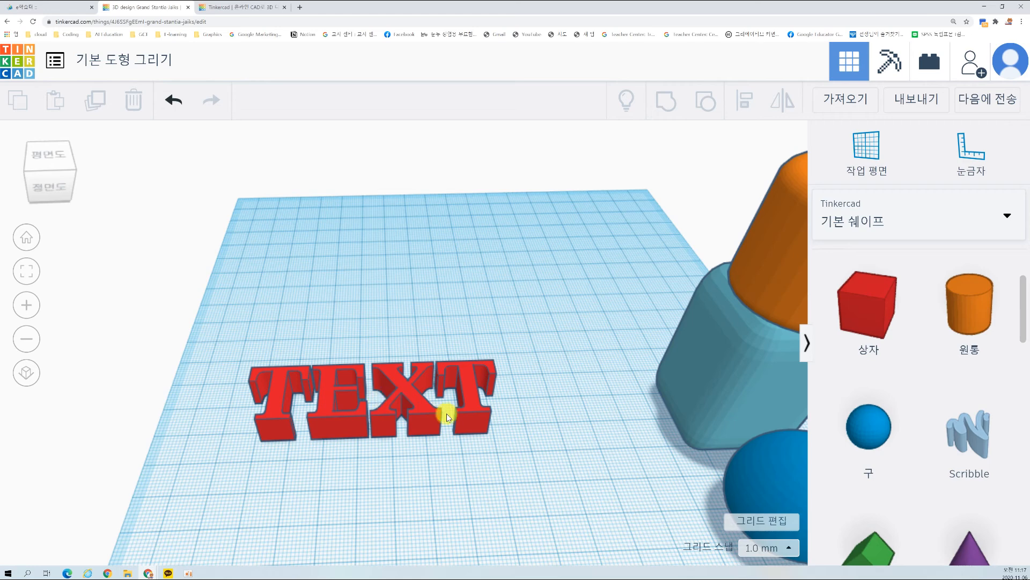
pyautogui.click(413, 394)
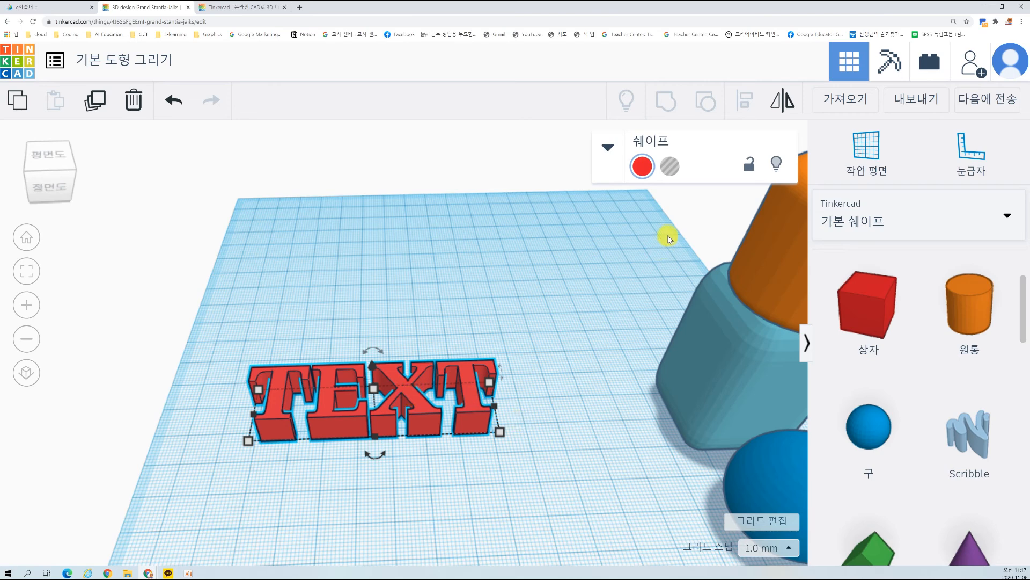
pyautogui.click(608, 150)
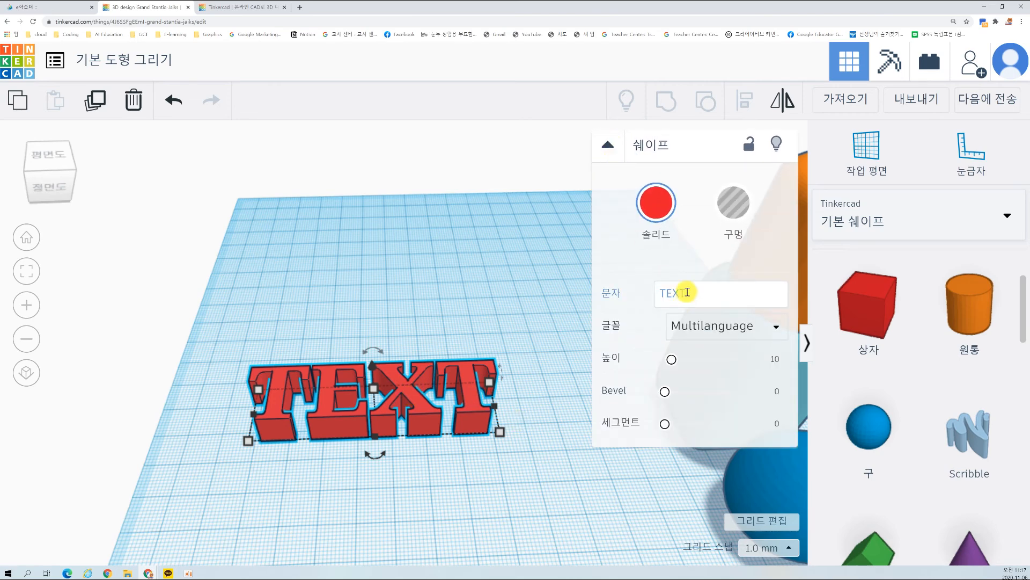
pyautogui.moveTo(653, 291); pyautogui.dragTo(689, 293)
pyautogui.click(709, 293)
pyautogui.click(595, 292)
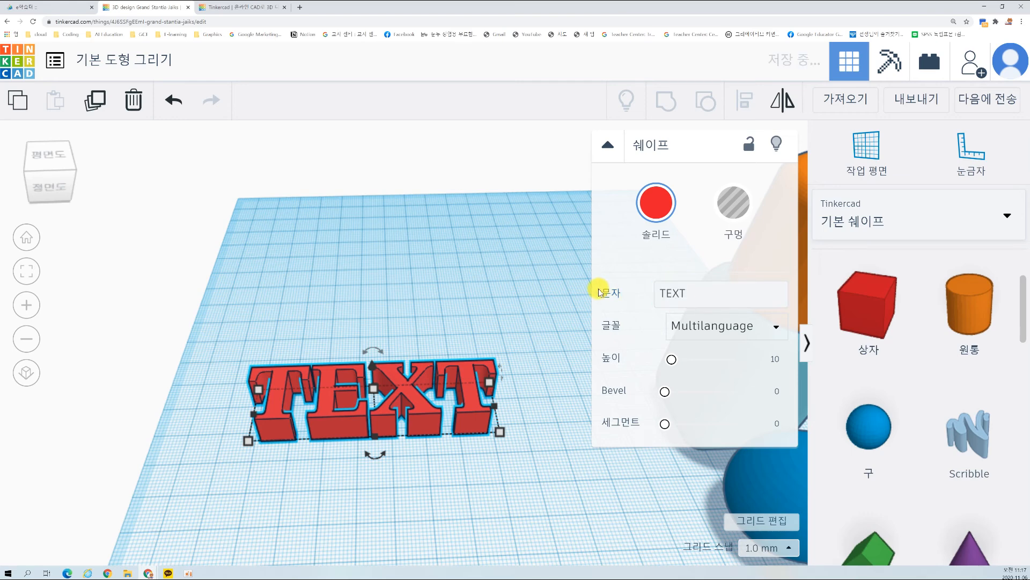
pyautogui.click(656, 203)
pyautogui.click(720, 346)
# Step: Replace the wording of the green text shape with a person's name
pyautogui.click(708, 295)
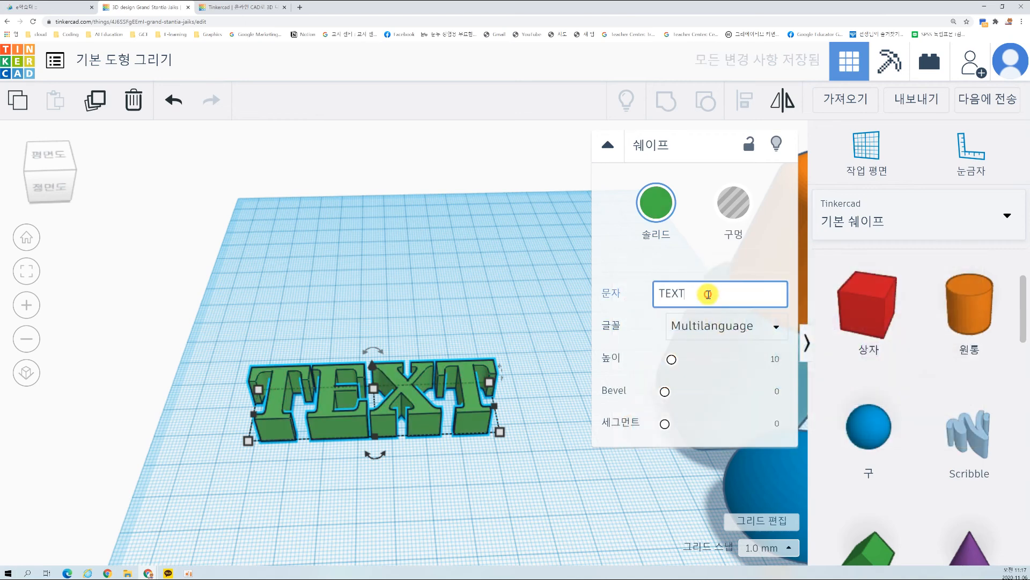
pyautogui.press('BackSpace')
pyautogui.press('BackSpace')
pyautogui.press('BackSpace')
pyautogui.press('BackSpace')
pyautogui.write('rh')
pyautogui.press('BackSpace')
pyautogui.press('BackSpace')
pyautogui.write('고규주')
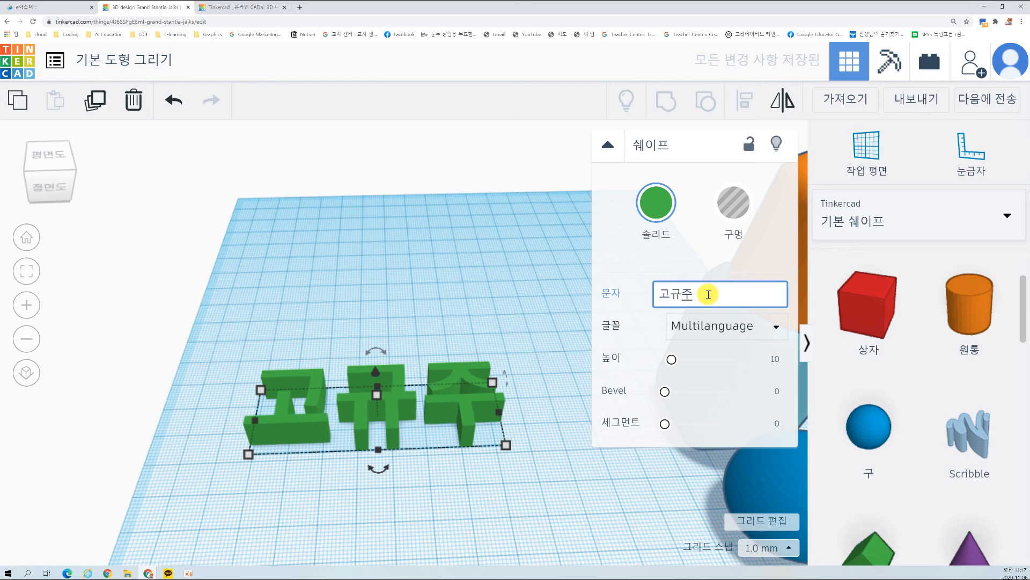
# Step: Set the wording of the green text shape to 발명
pyautogui.press('BackSpace')
pyautogui.press('BackSpace')
pyautogui.press('BackSpace')
pyautogui.write('발명')
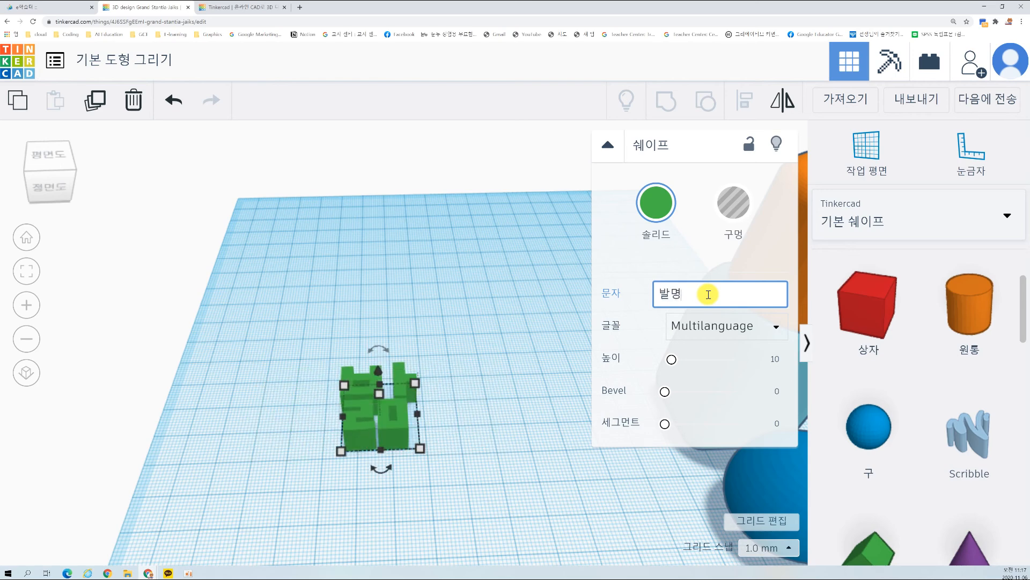
pyautogui.press('Return')
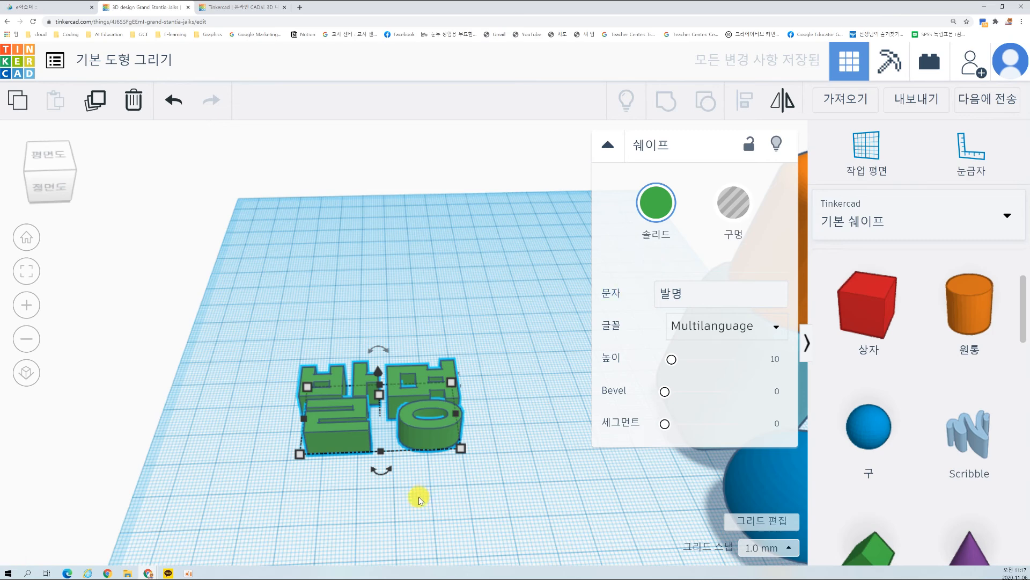
# Step: Try the Sans, Sans Mono and Serif fonts on the 발명 text and return it to Multilanguage
pyautogui.moveTo(394, 521); pyautogui.dragTo(474, 488, button='right')
pyautogui.click(698, 326)
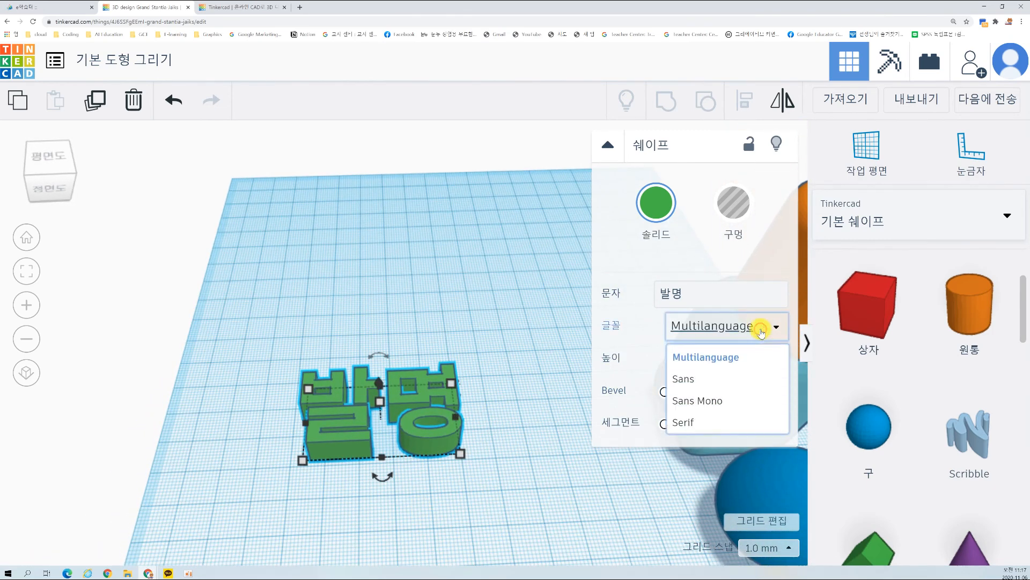
pyautogui.click(728, 385)
pyautogui.click(727, 326)
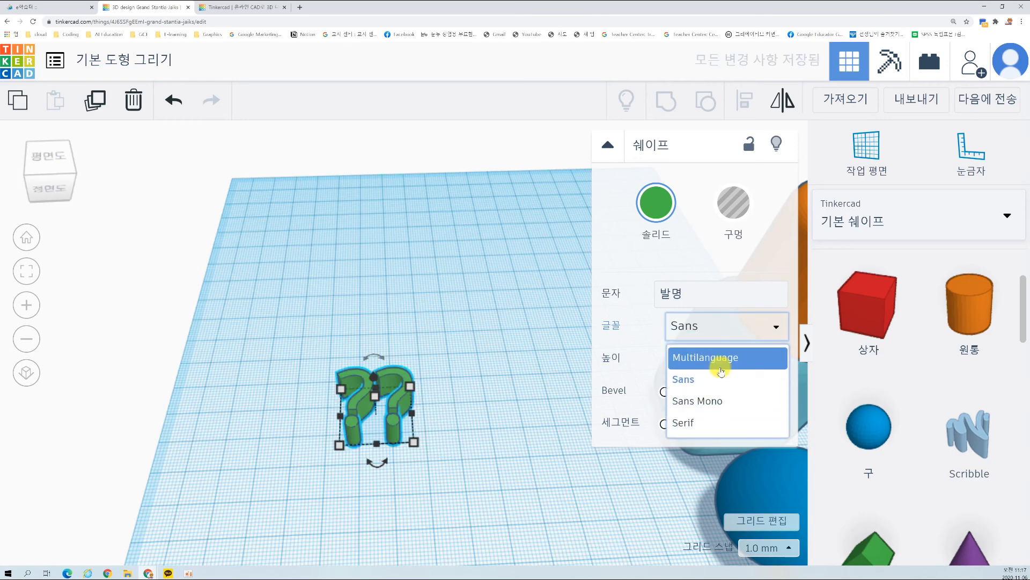
pyautogui.click(702, 397)
pyautogui.click(714, 327)
pyautogui.click(697, 422)
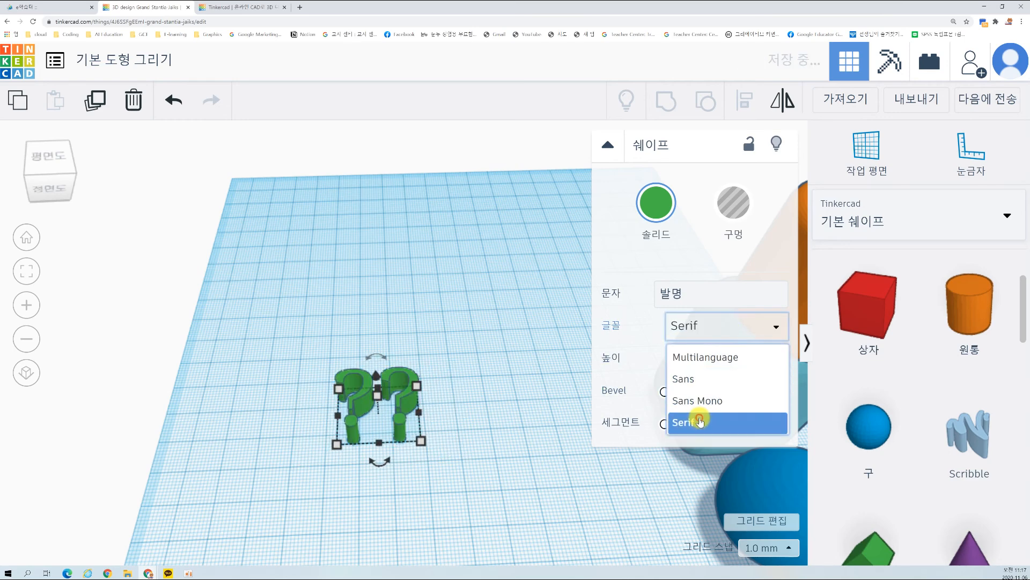
pyautogui.click(707, 339)
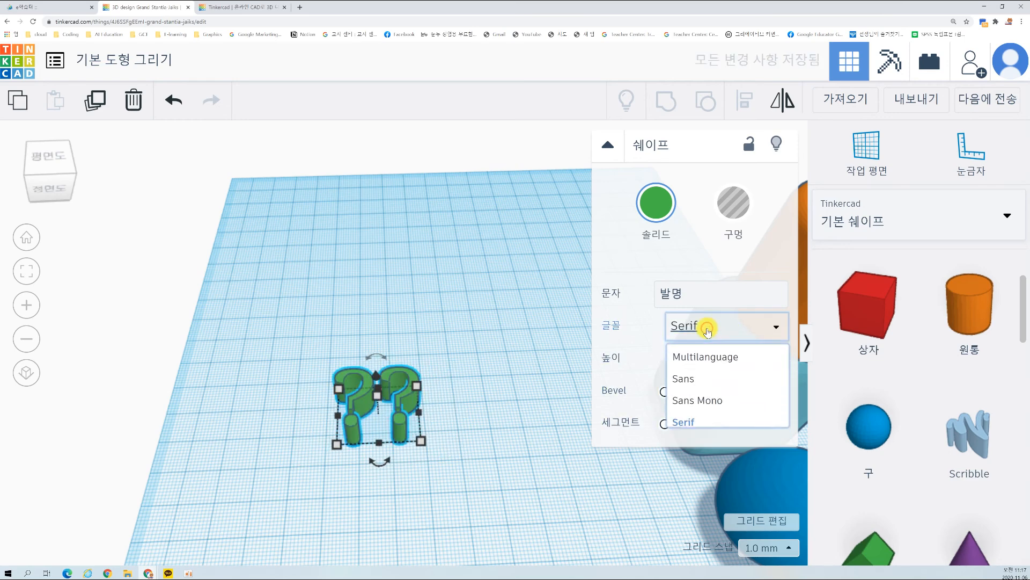
pyautogui.click(705, 359)
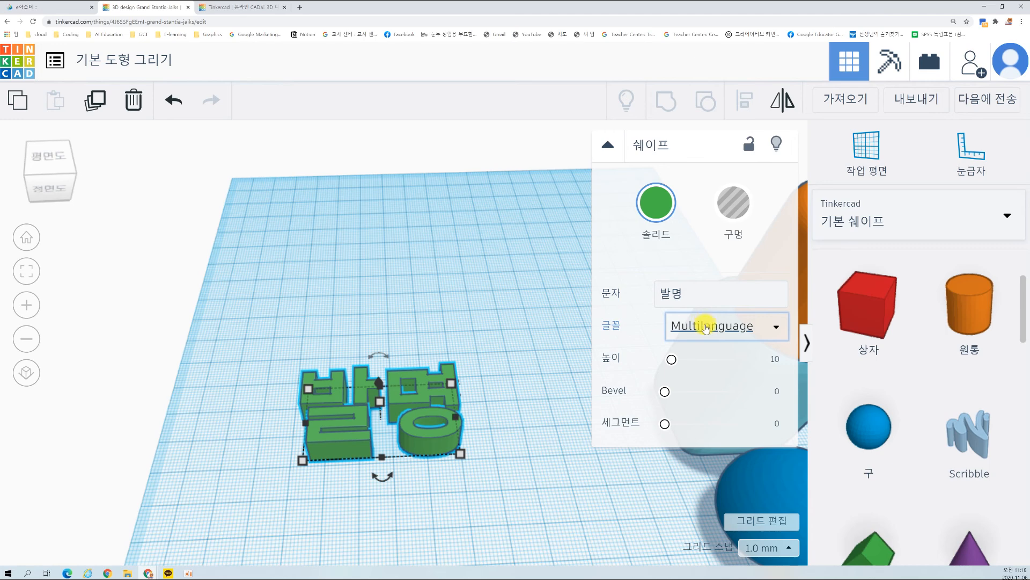
# Step: Set the 발명 text's height to 9.86 and its bevel to 0 after trying a small bevel
pyautogui.moveTo(516, 424); pyautogui.dragTo(507, 379, button='right')
pyautogui.moveTo(670, 360)
pyautogui.mouseDown()
pyautogui.moveTo(726, 357)
pyautogui.moveTo(671, 357)
pyautogui.mouseUp()
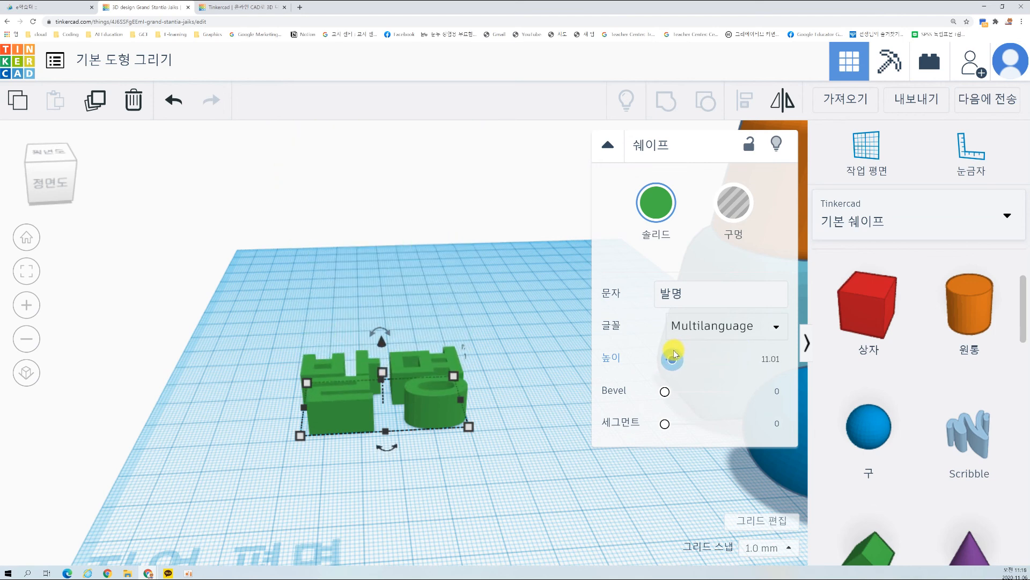
pyautogui.moveTo(664, 395)
pyautogui.mouseDown()
pyautogui.moveTo(686, 391)
pyautogui.moveTo(665, 394)
pyautogui.mouseUp()
pyautogui.moveTo(543, 372); pyautogui.dragTo(532, 397, button='right')
pyautogui.moveTo(666, 391); pyautogui.dragTo(644, 391)
# Step: Set the 발명 text's bevel to 0.7 and deselect it
pyautogui.scroll(3, 397, 451)
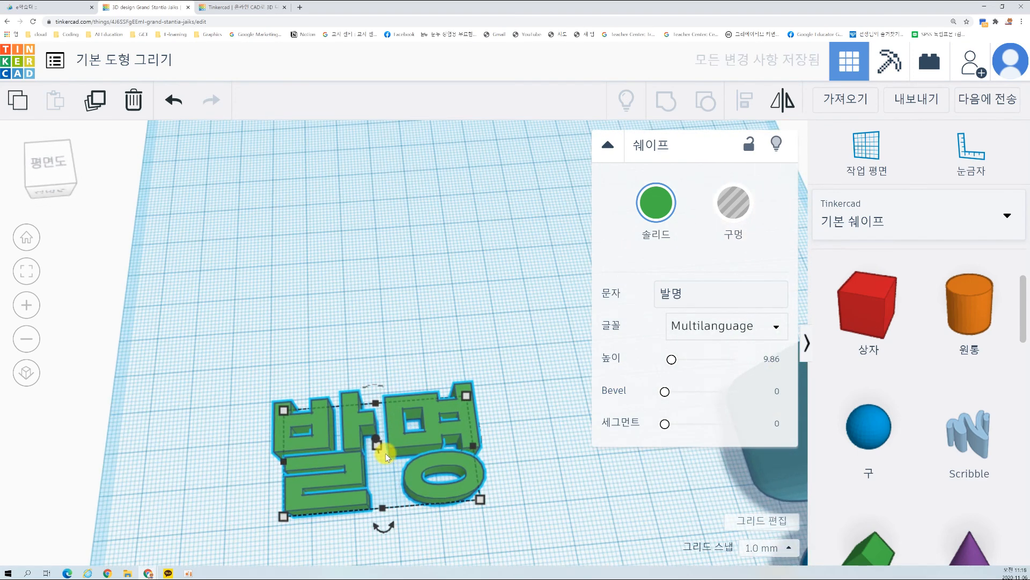
pyautogui.click(315, 435)
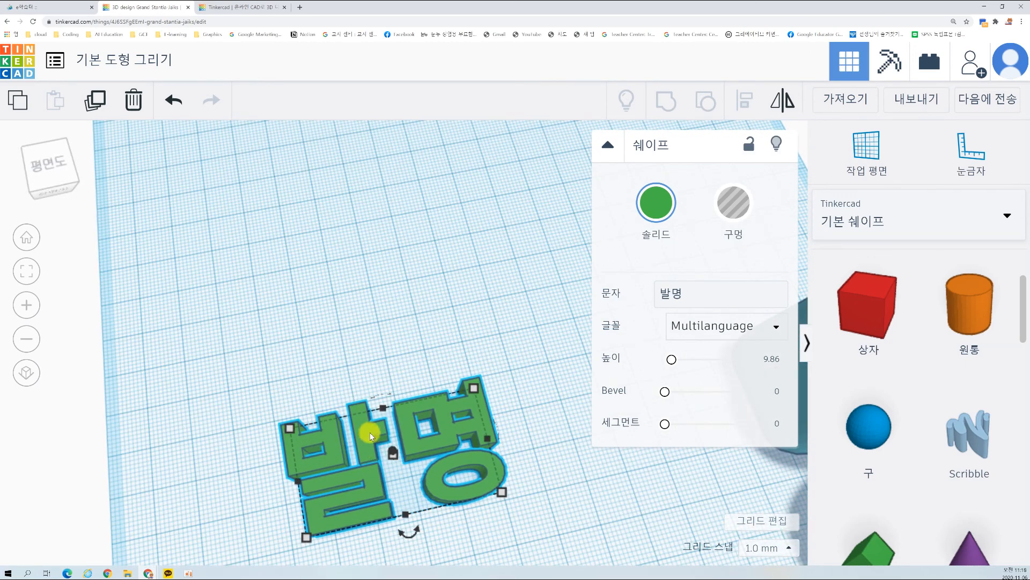
pyautogui.click(386, 315)
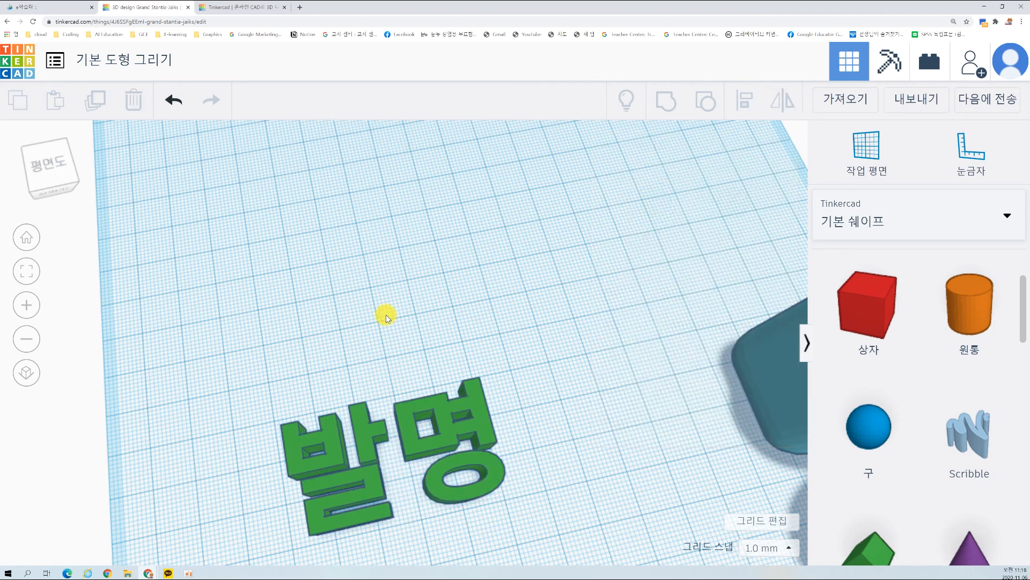
pyautogui.click(410, 406)
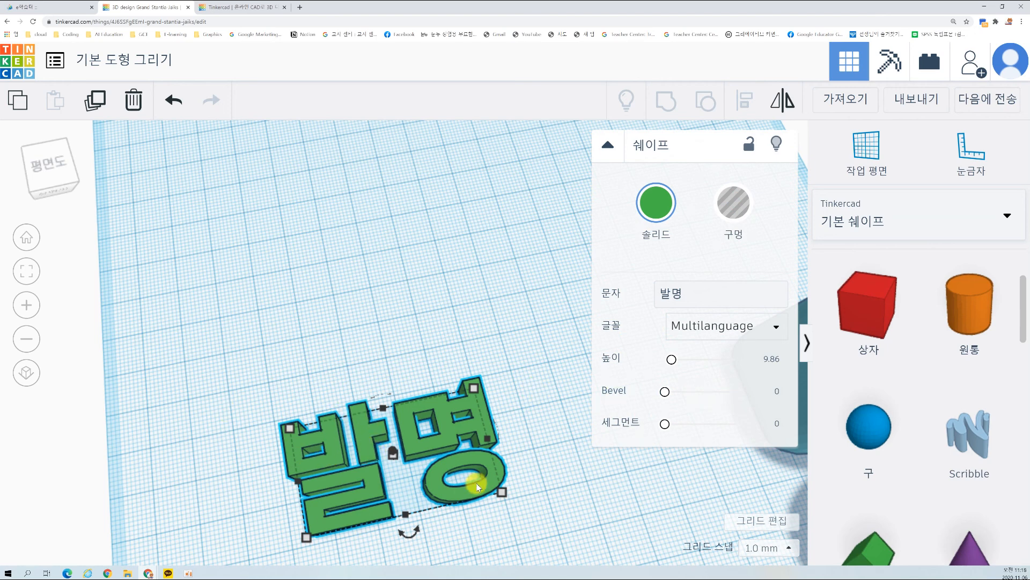
pyautogui.moveTo(668, 395); pyautogui.dragTo(687, 394)
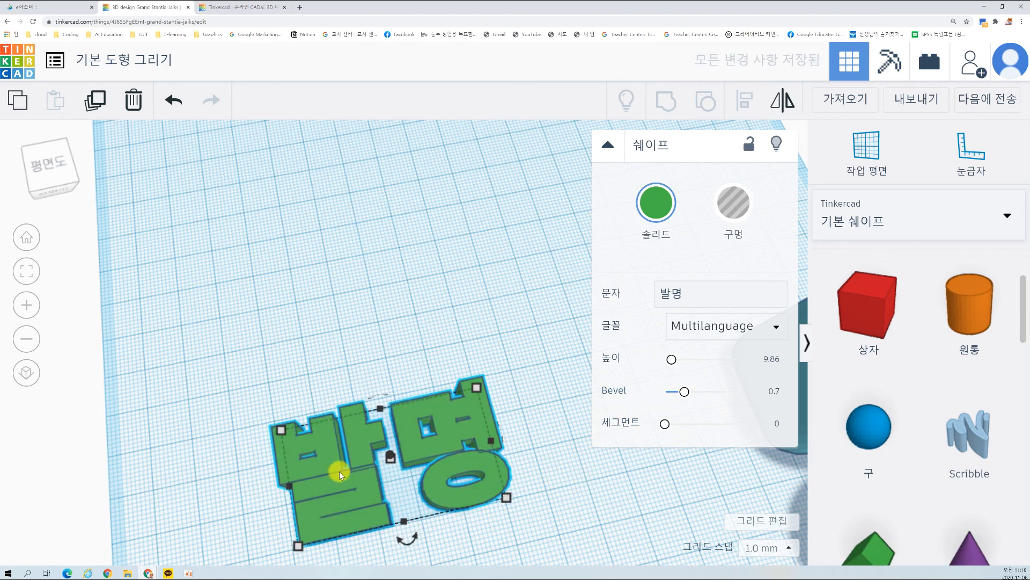
pyautogui.click(552, 433)
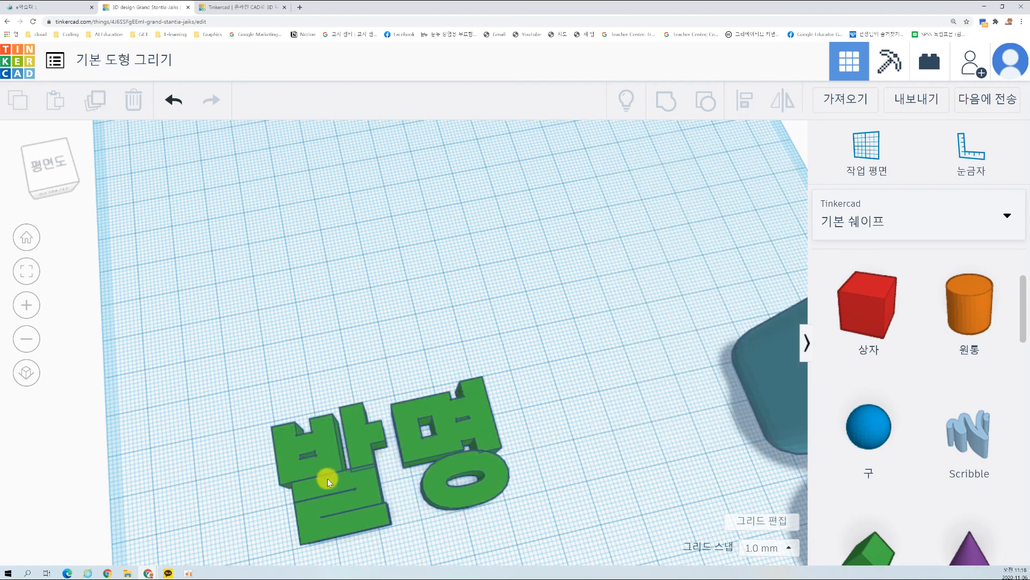
# Step: Reset the 발명 text's bevel to 0 and deselect it
pyautogui.scroll(-3, 427, 414)
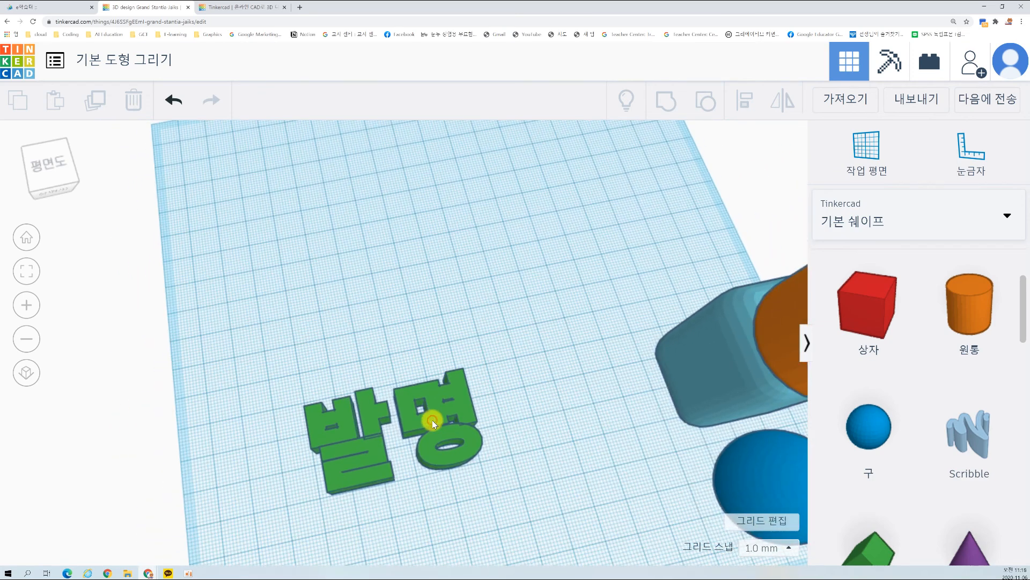
pyautogui.click(432, 422)
pyautogui.moveTo(687, 397); pyautogui.dragTo(663, 397)
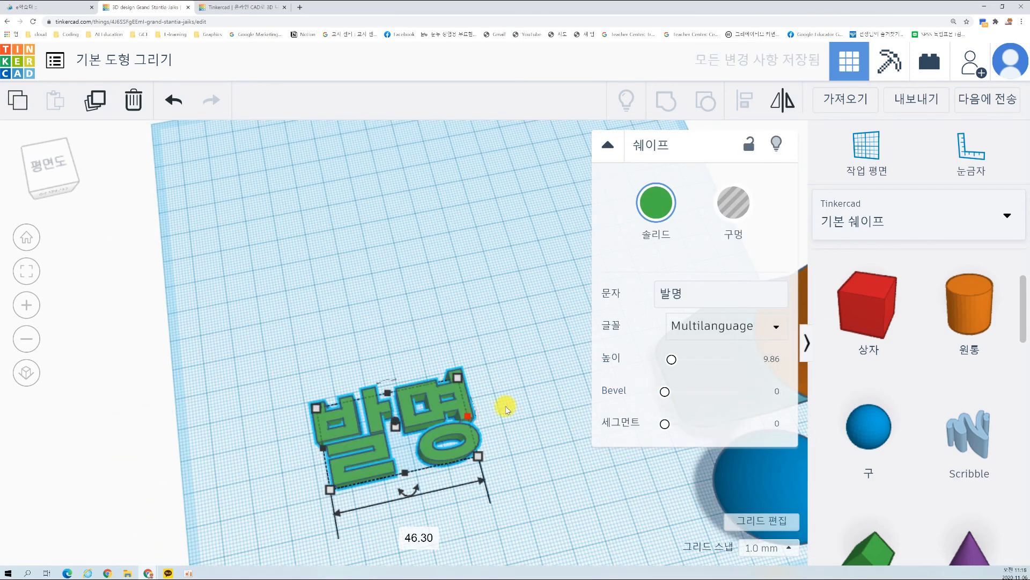
pyautogui.click(489, 414)
pyautogui.moveTo(497, 409); pyautogui.dragTo(494, 372, button='right')
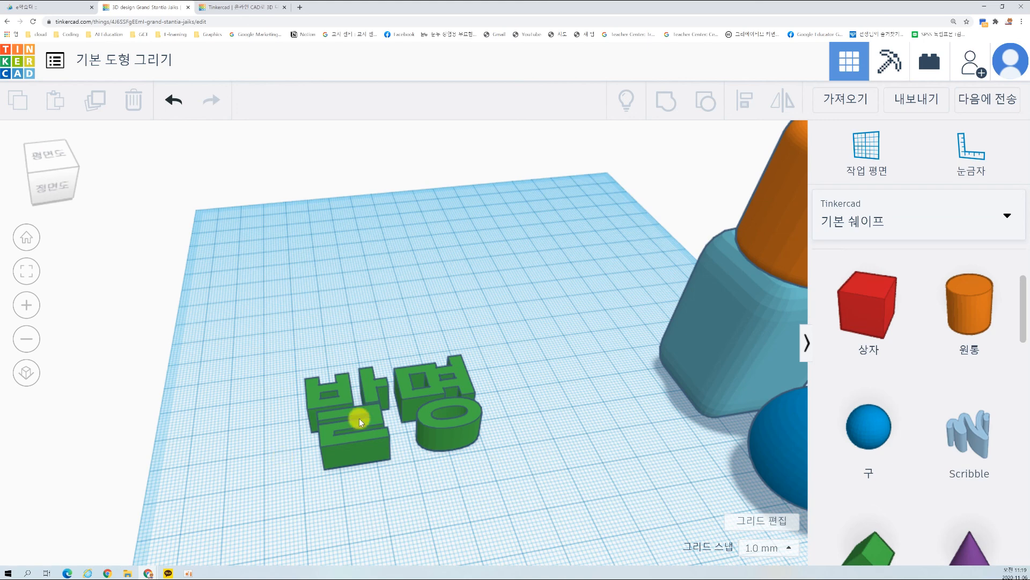
pyautogui.click(441, 405)
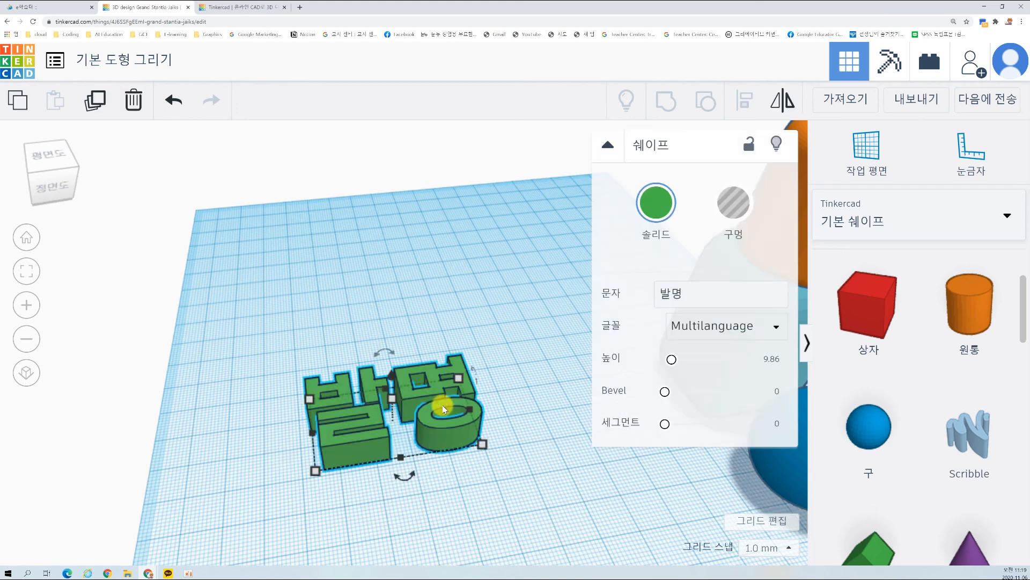
pyautogui.scroll(-2, 535, 386)
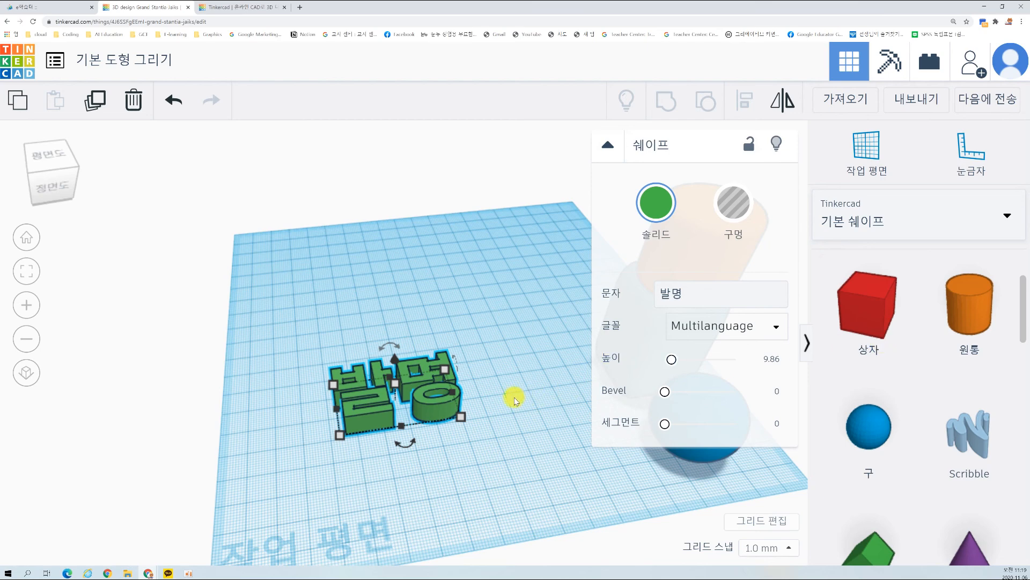
pyautogui.click(512, 382)
pyautogui.moveTo(517, 400); pyautogui.dragTo(569, 400, button='right')
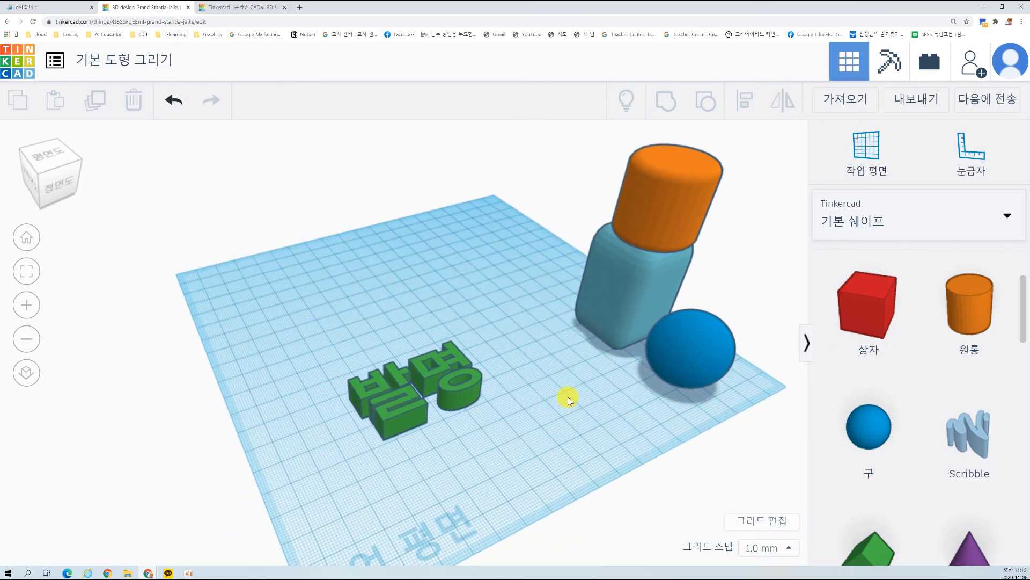